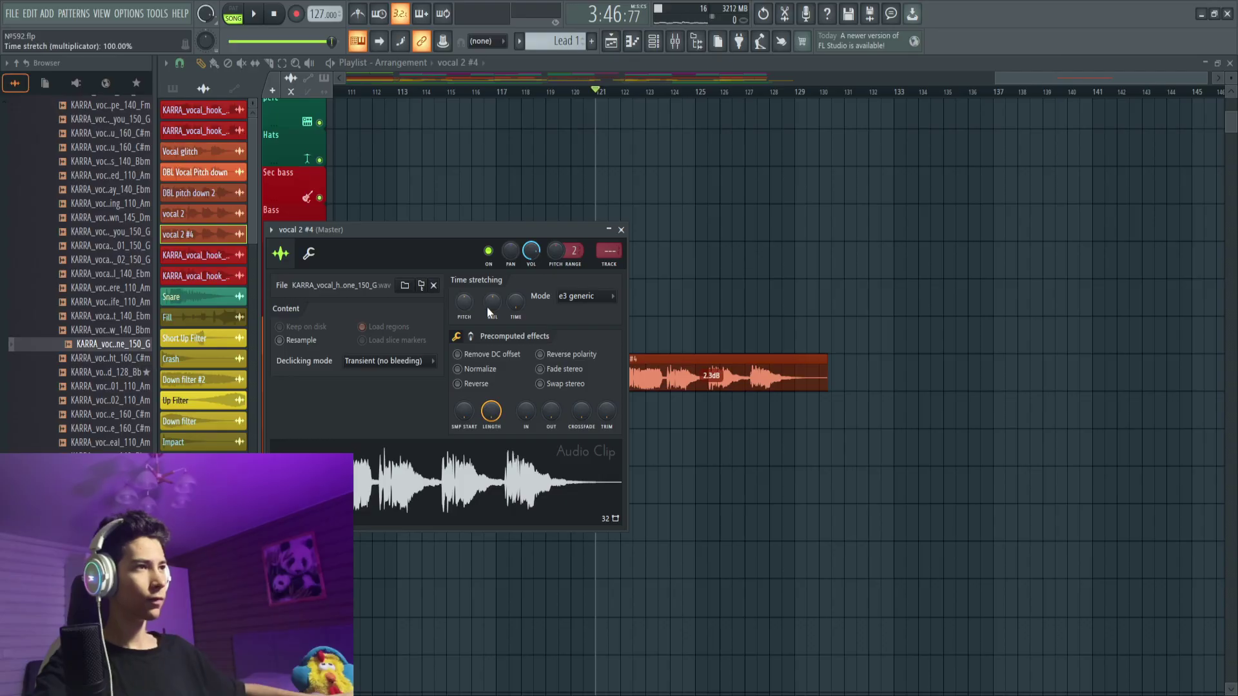
- Close the vocal 2 #4 clip settings, audition the clip, and bring up its mixer track during playback
left_click(621, 230)
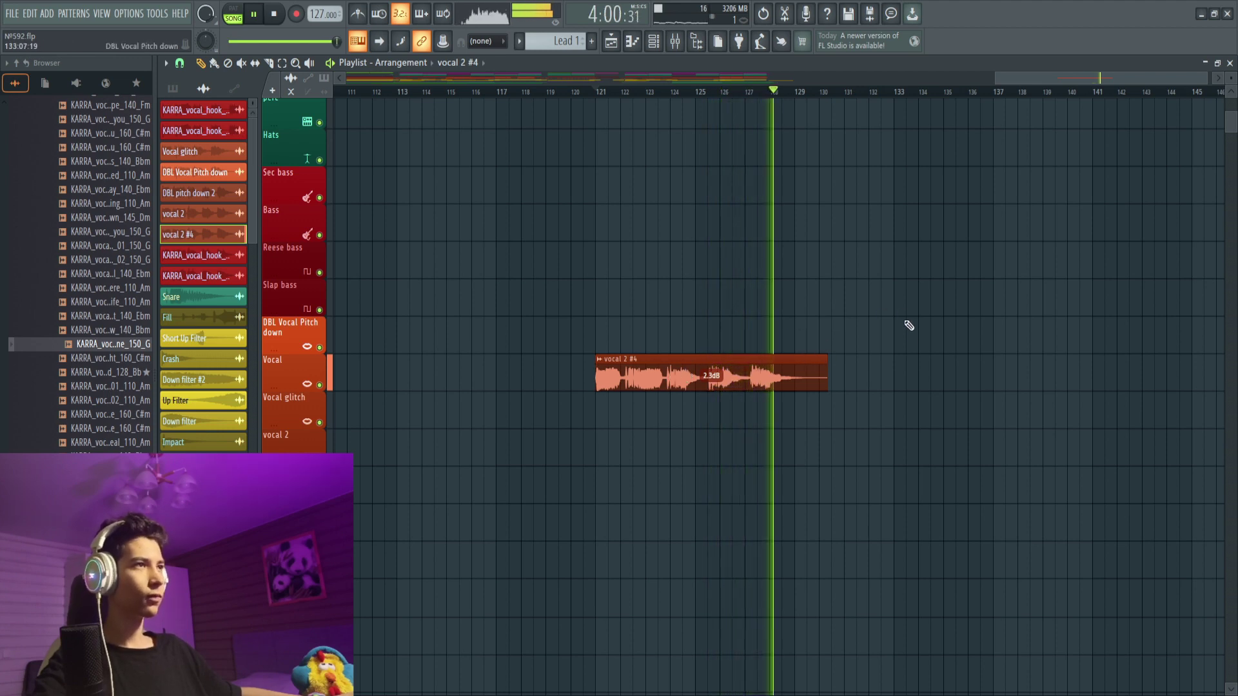
key("space")
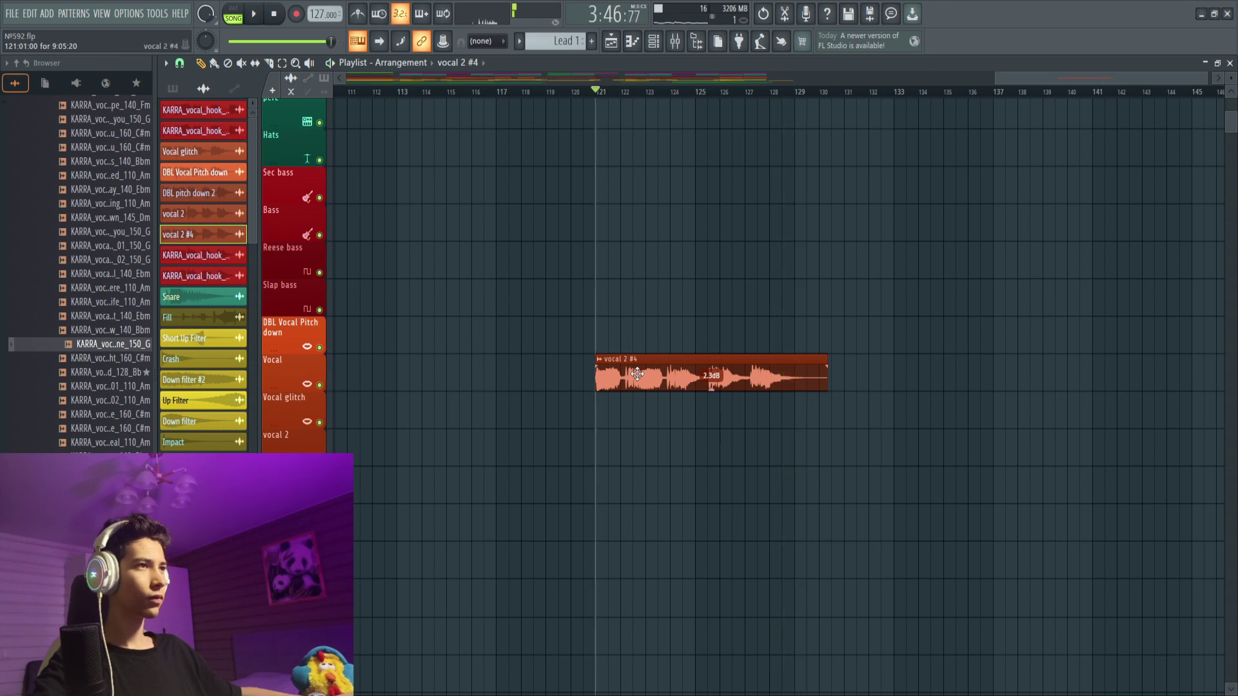
double_click(647, 383)
key("F9")
key("space")
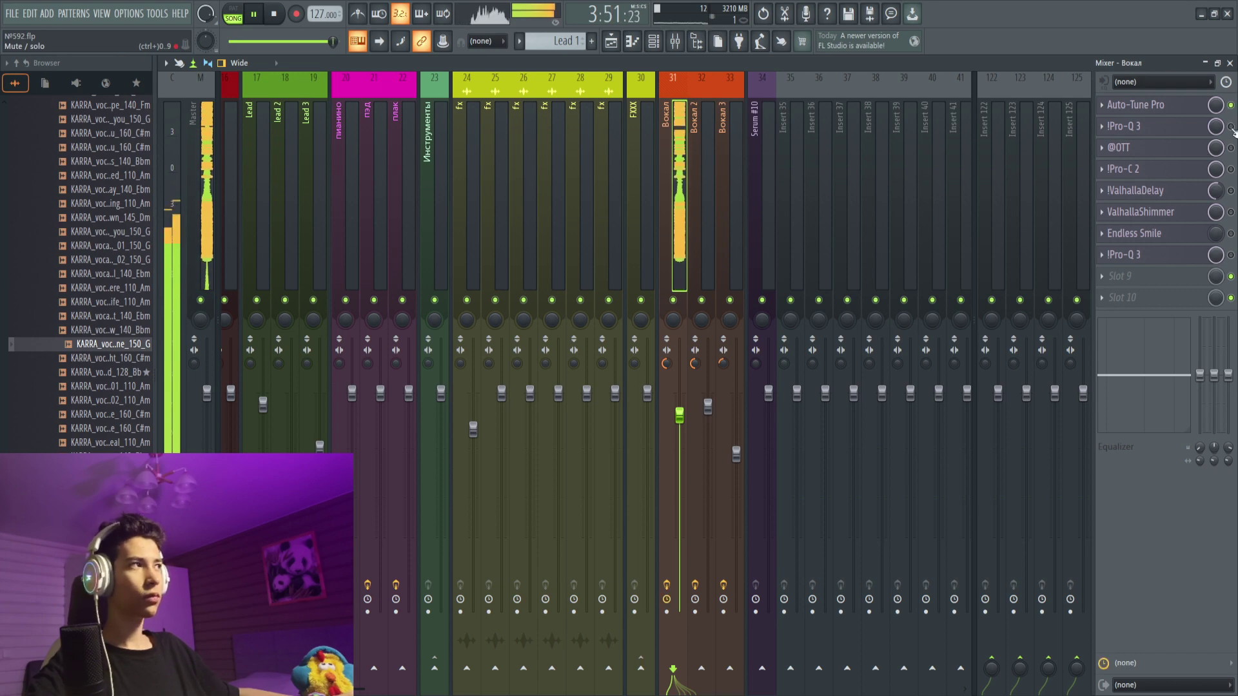
- Enable the first Pro-Q 3 on the vocal track and compare the playback with and without it
left_click(1164, 129)
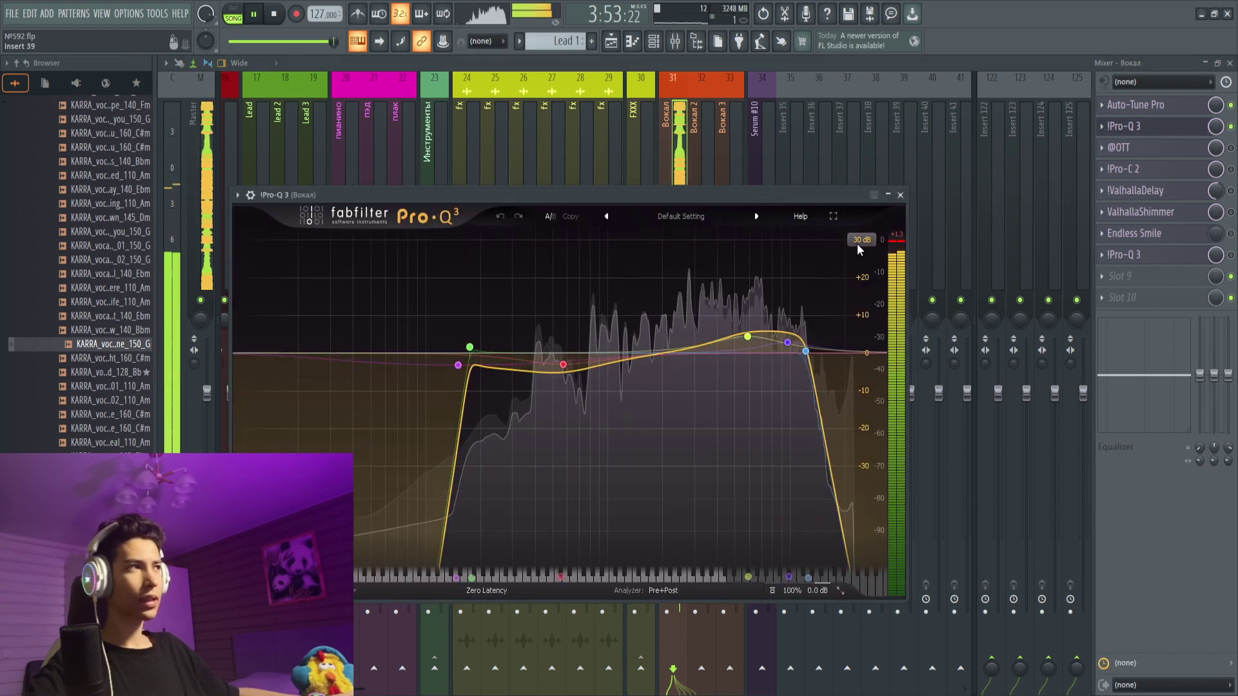
key("space")
left_click(1232, 127)
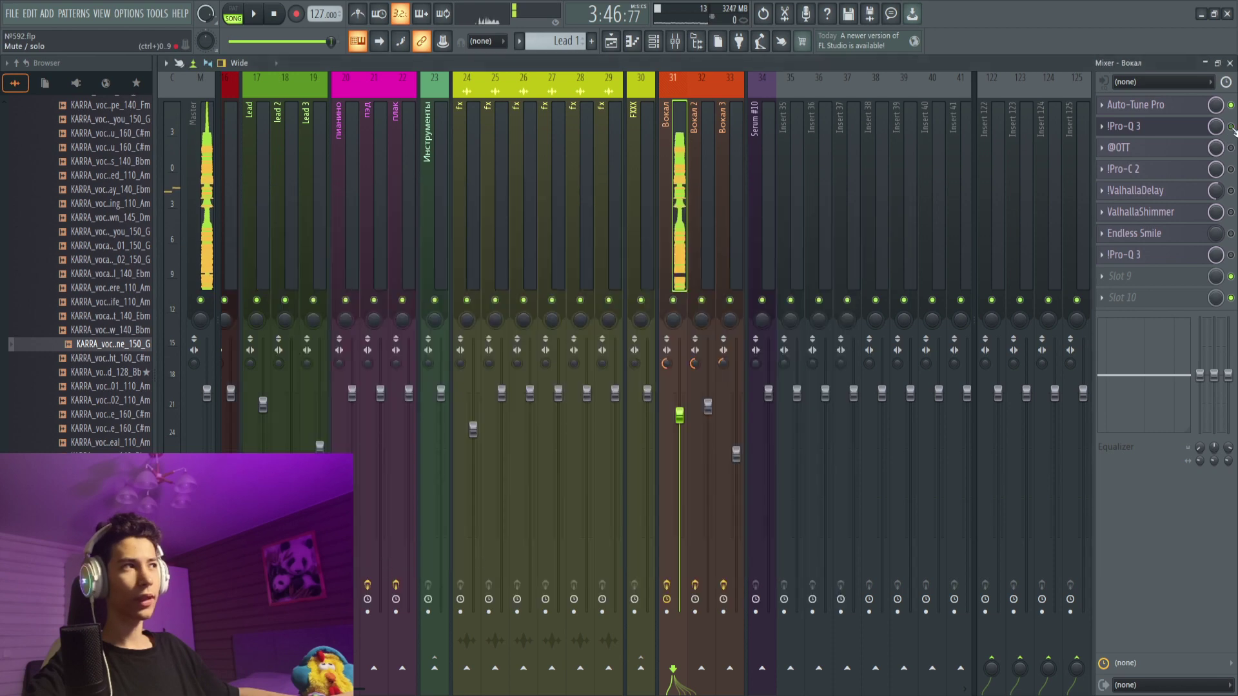
left_click(1167, 129)
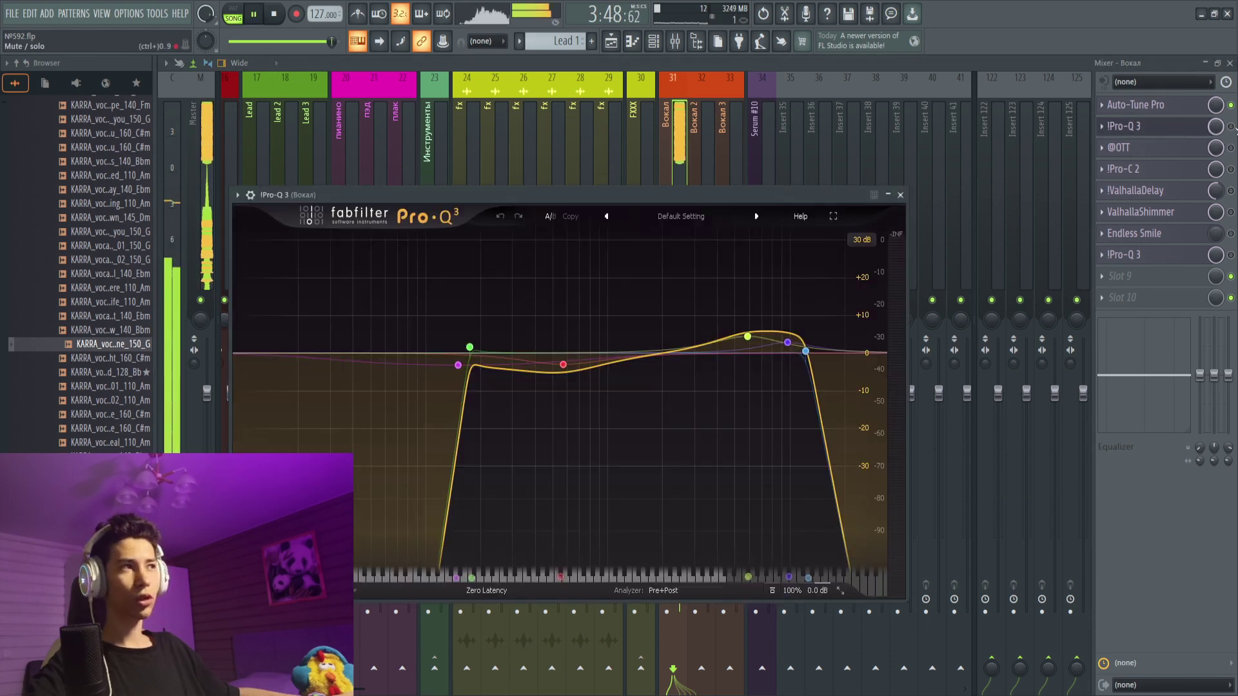
left_click(1232, 127)
key("space")
- Enable OTT and Pro-C 2 on the vocal track and review their settings during playback
left_click(1167, 147)
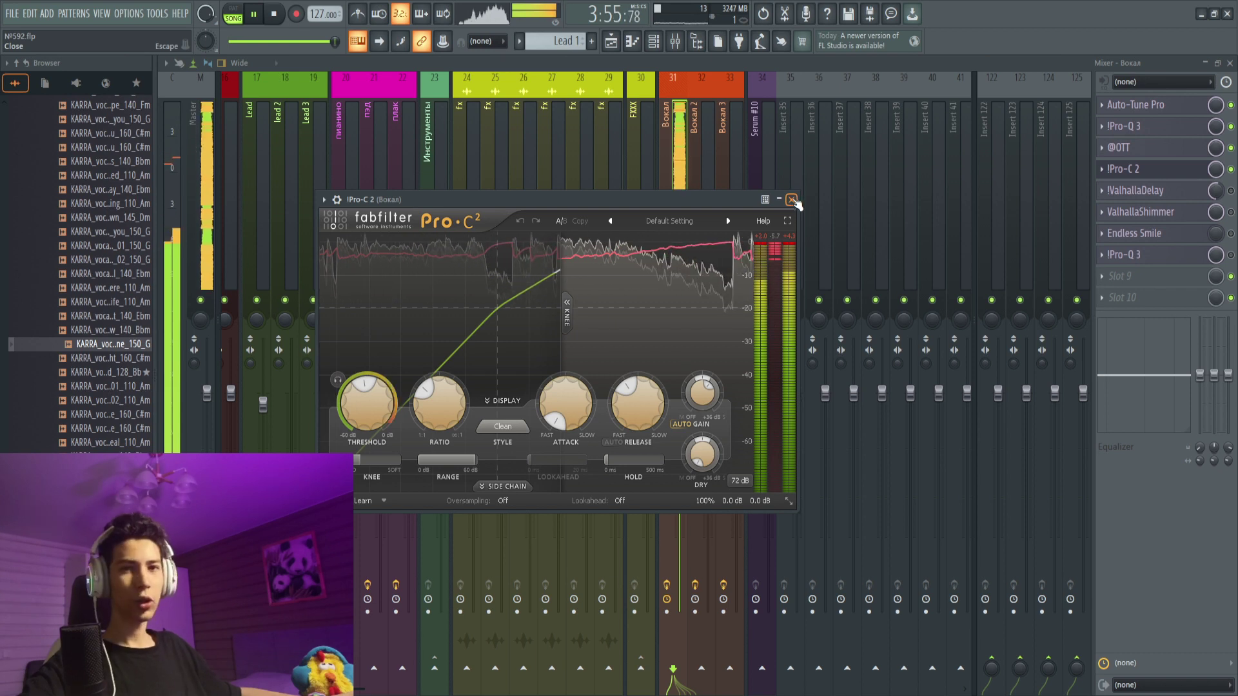
key("space")
key("Escape")
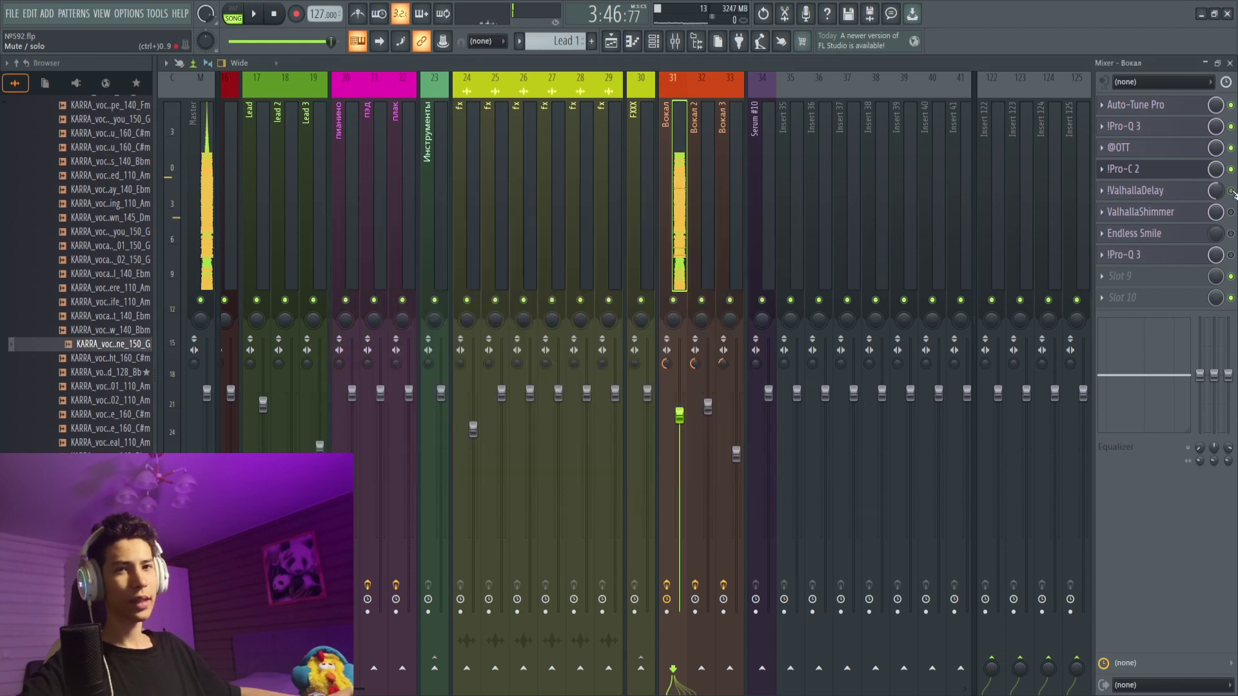
- Enable ValhallaDelay and ValhallaShimmer on the vocal track and review their settings during playback
left_click(1160, 193)
key("Escape")
left_click(1159, 193)
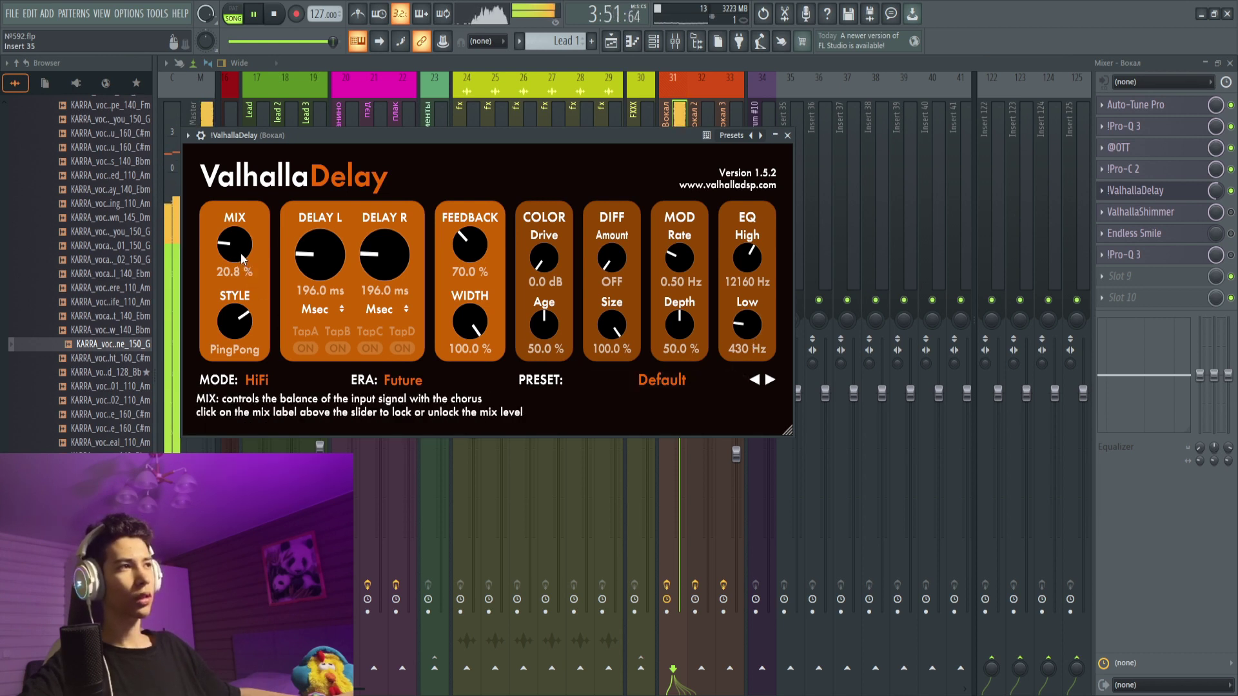
left_click(788, 135)
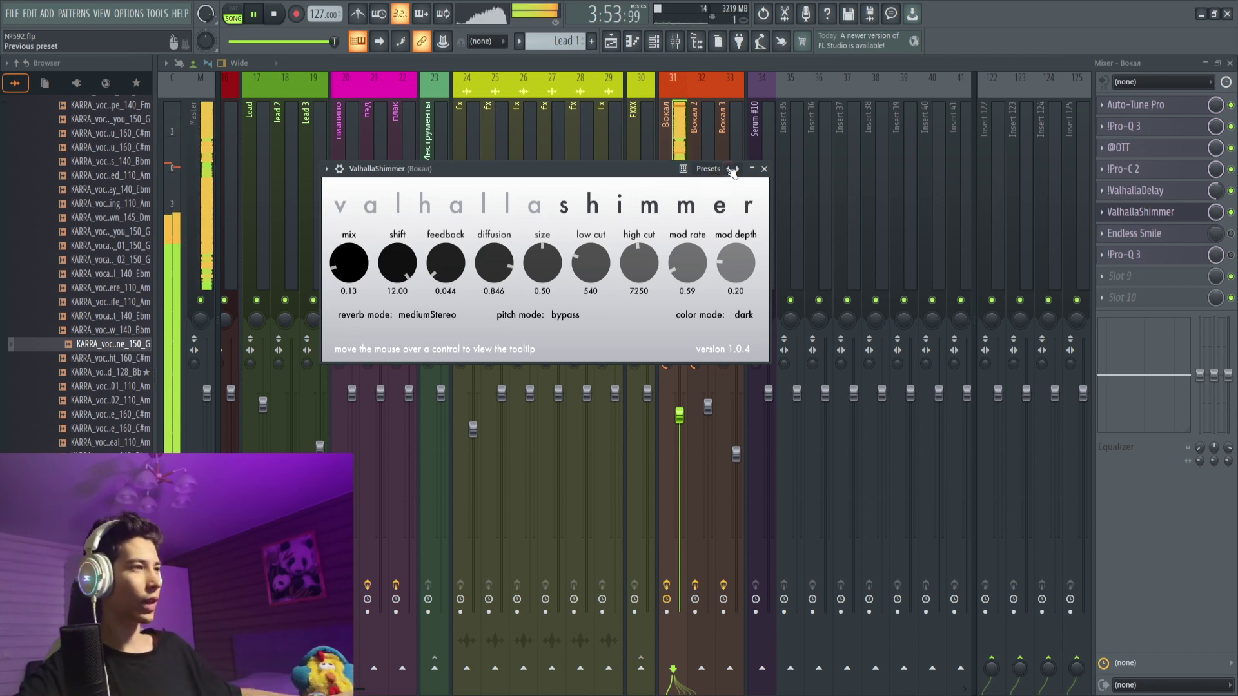
left_click(763, 169)
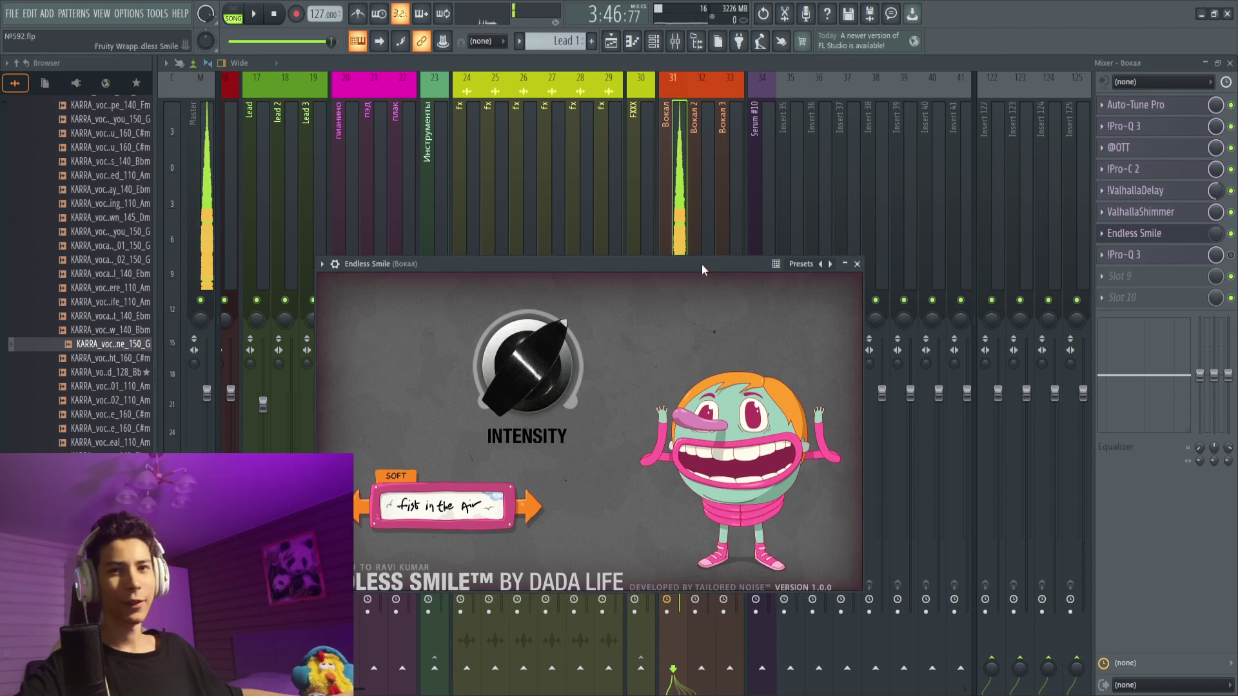
- Review Endless Smile, and audition the last Pro-Q 3 by sweeping its high cut to about 229 Hz and back to 30000 Hz
left_click_drag(703, 273, 691, 205)
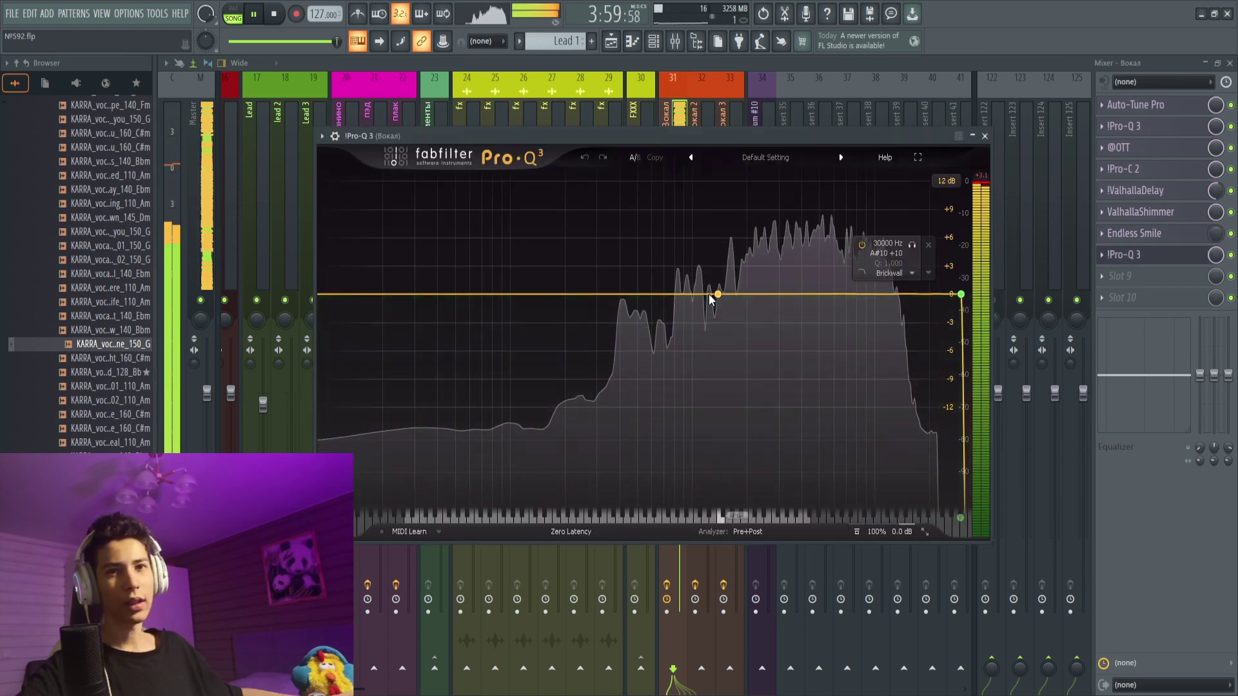
left_click_drag(916, 293, 578, 293)
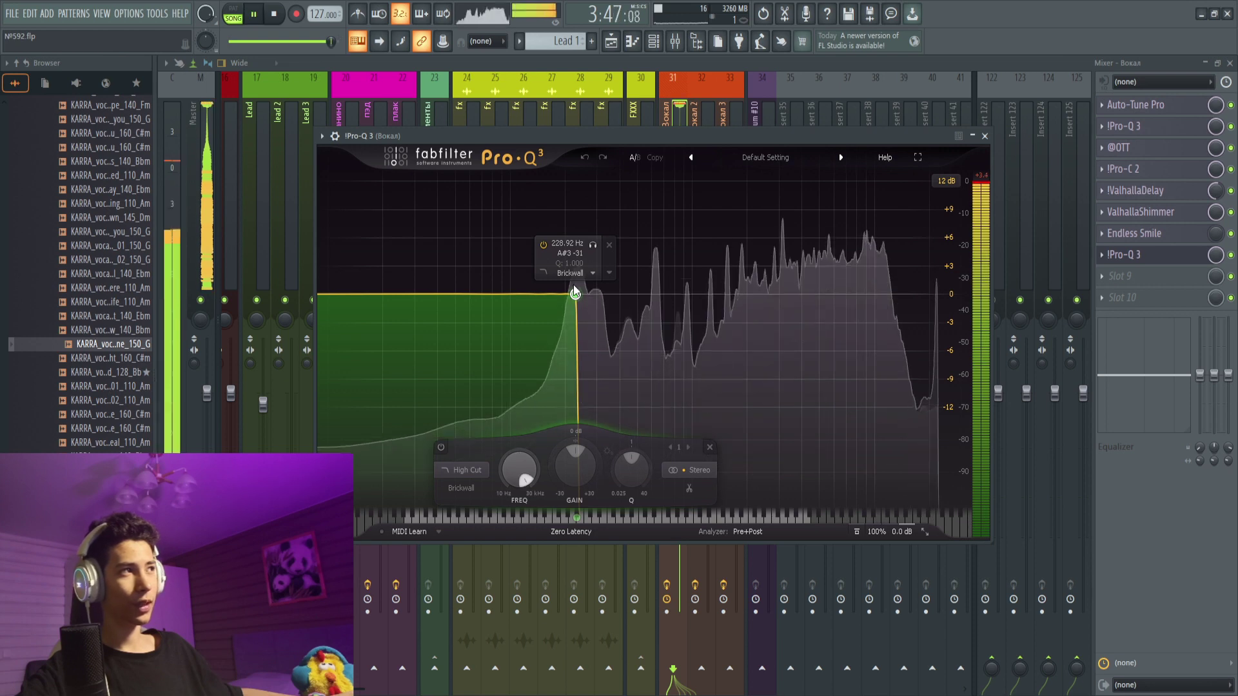
left_click_drag(579, 294, 962, 293)
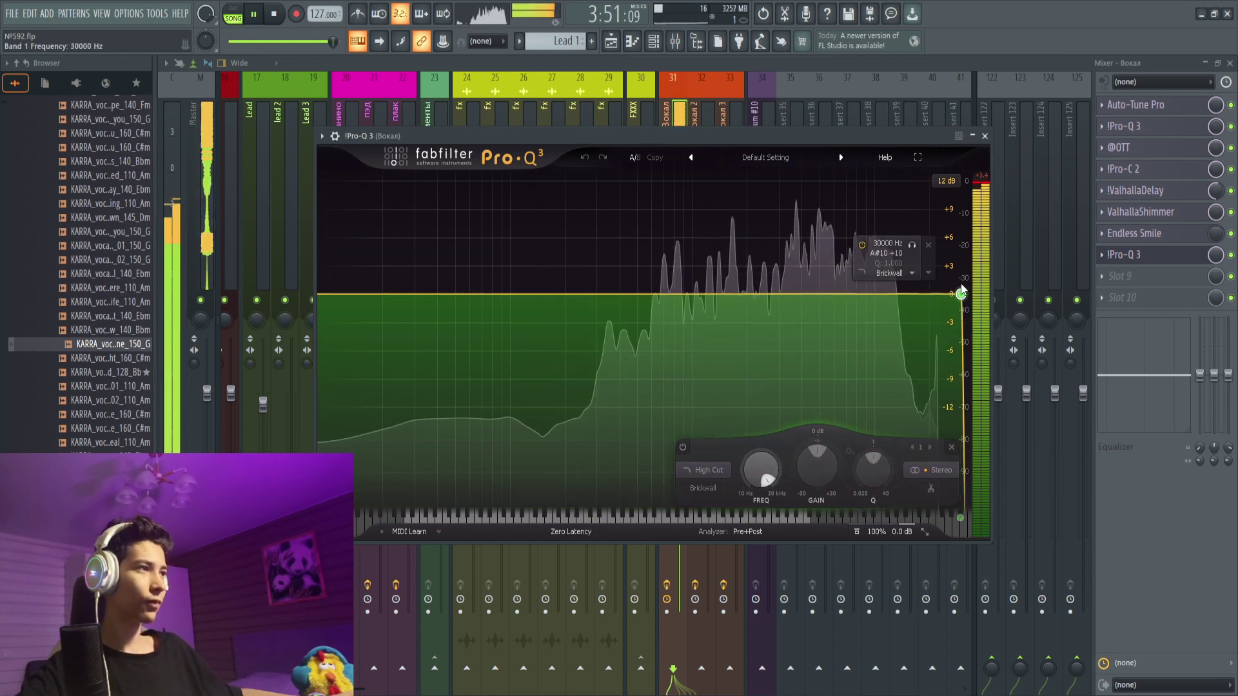
left_click(985, 137)
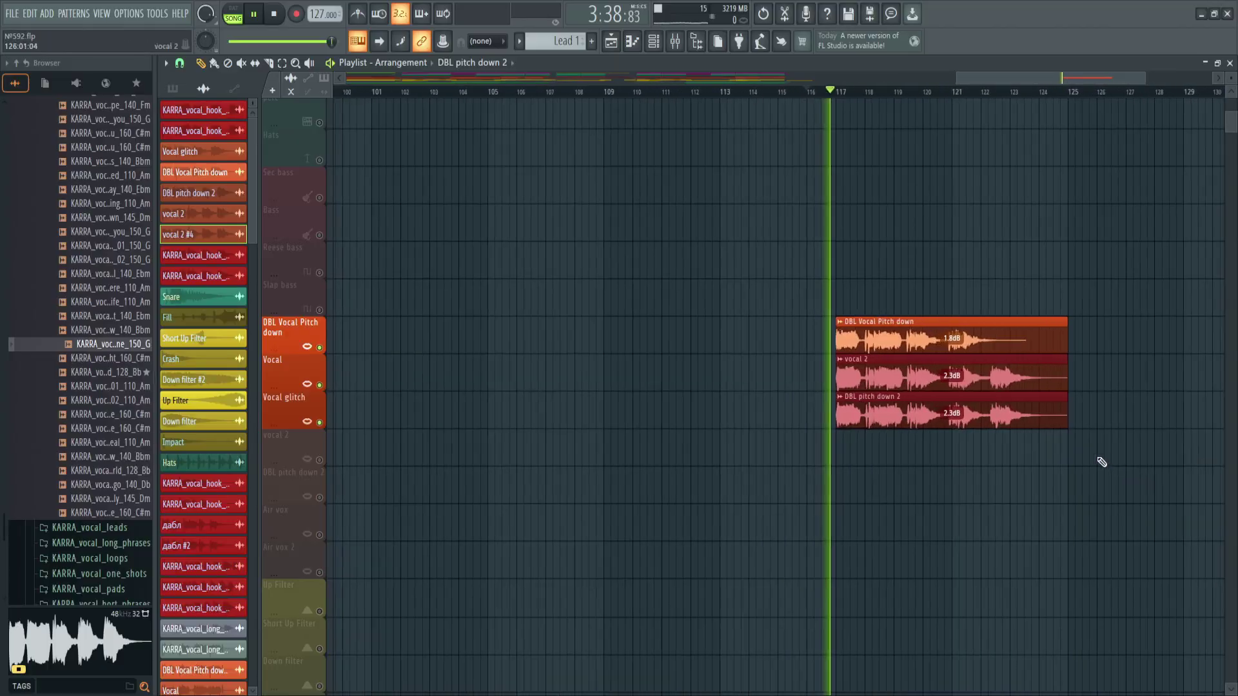
- Audition the DBL Vocal Pitch down, vocal 2 and DBL pitch down 2 clips together from bar 117
left_click(826, 486, "ctrl")
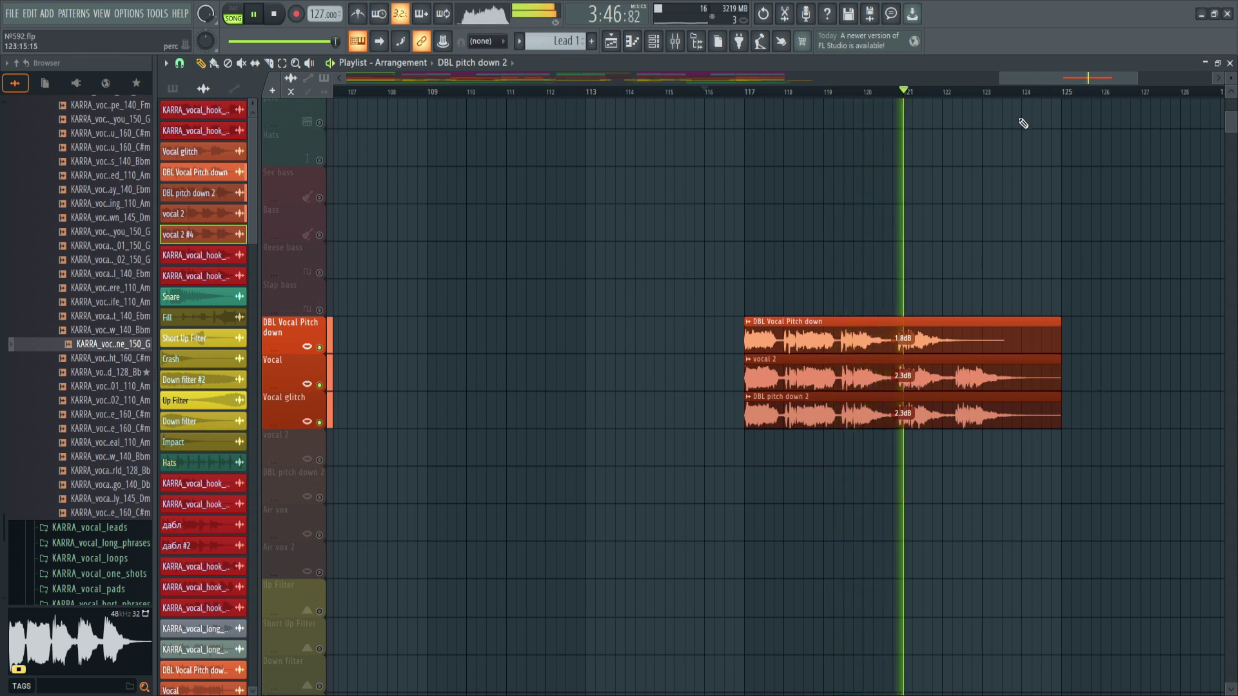
left_click_drag(1058, 79, 1088, 79)
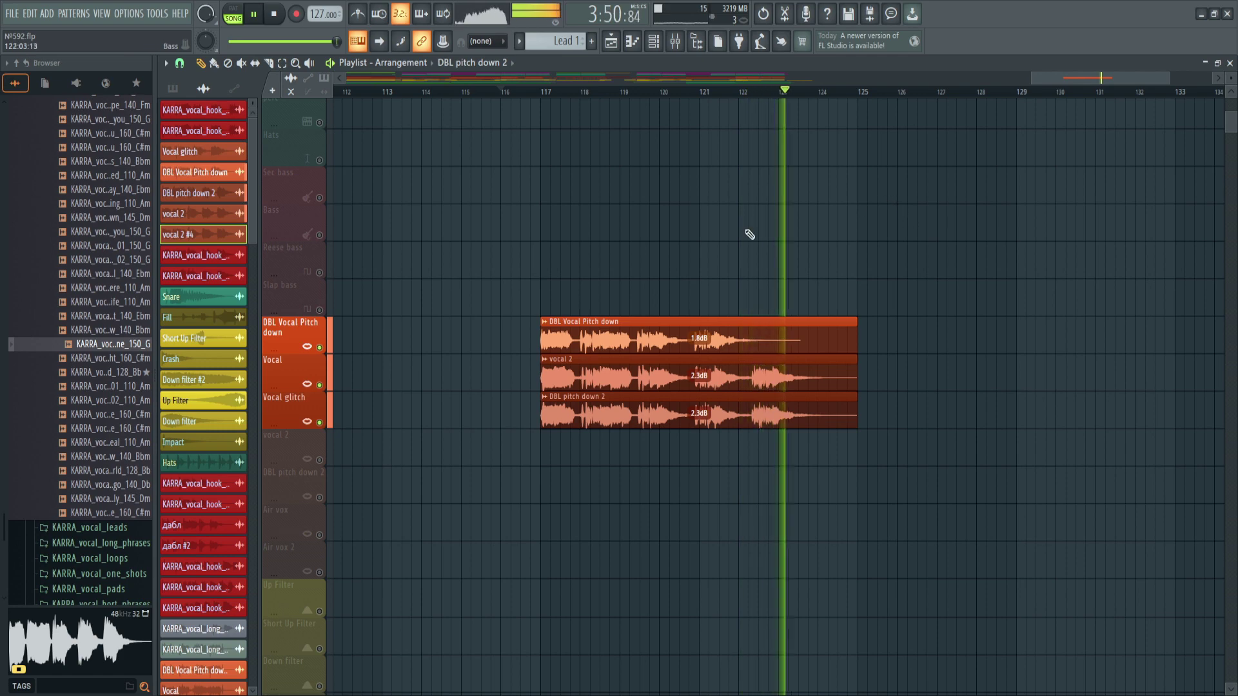
key("space")
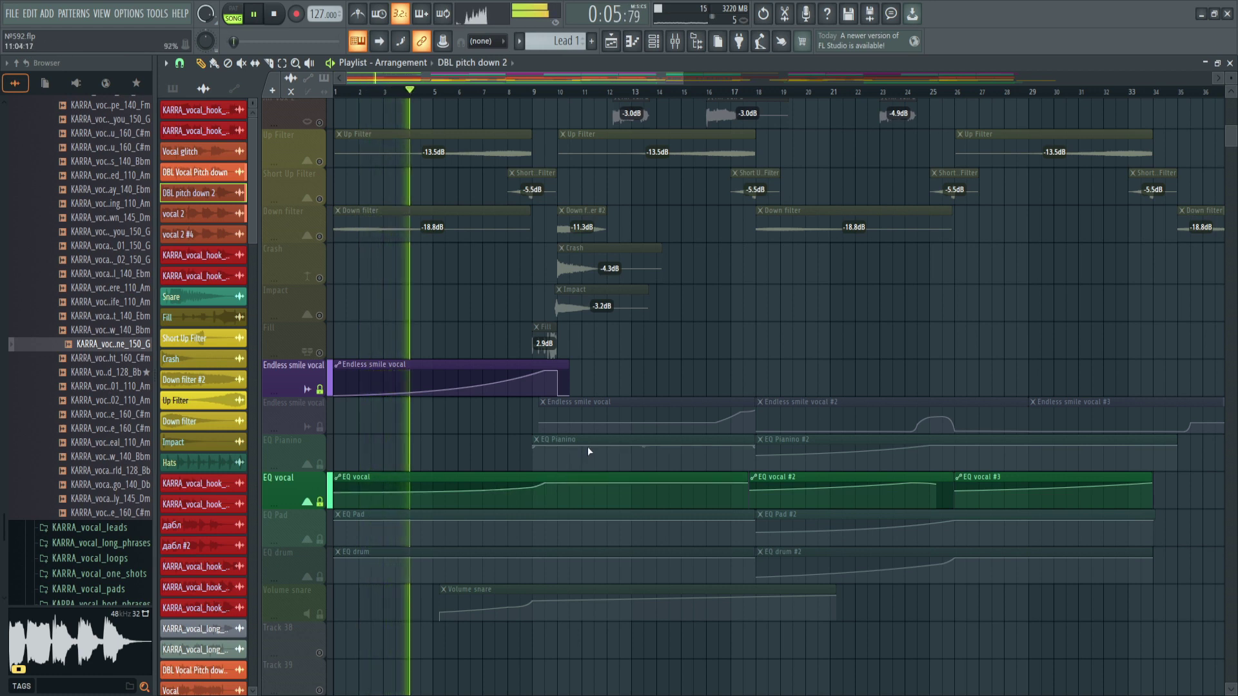
- Review the intro's vocal clips and vocal automation during playback, and open the first Reese bass clip's notes
scroll(395, 450, "up", 3)
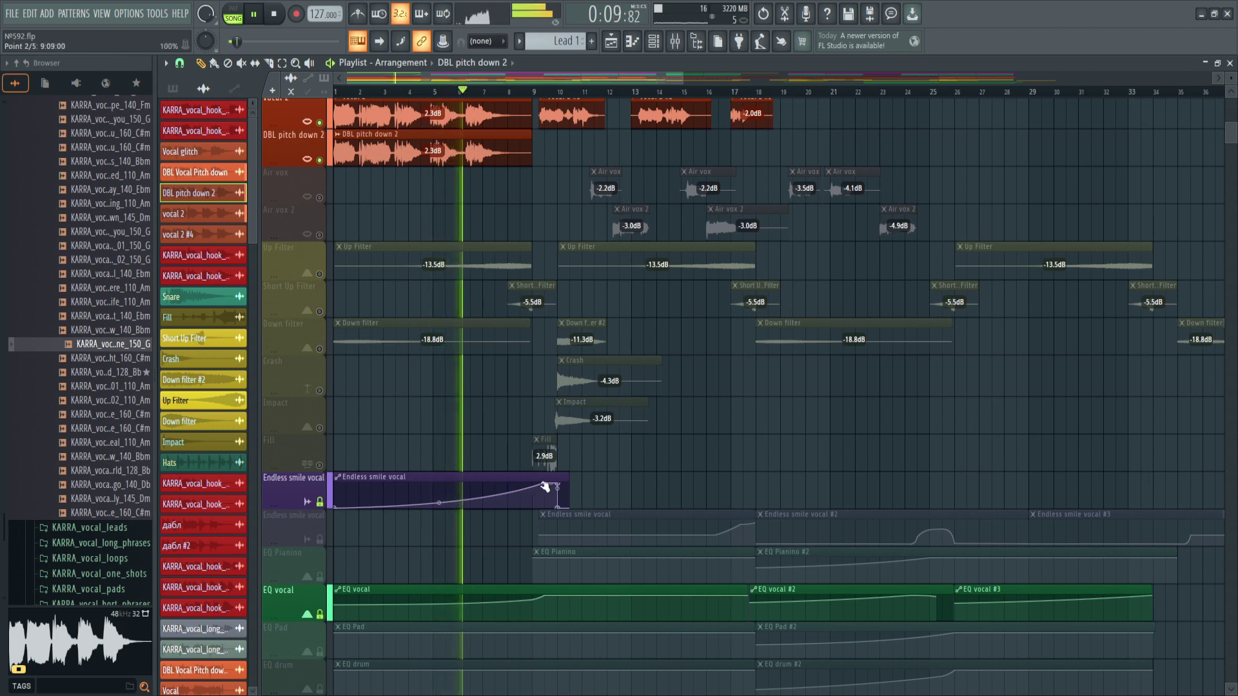
scroll(465, 513, "up", 9)
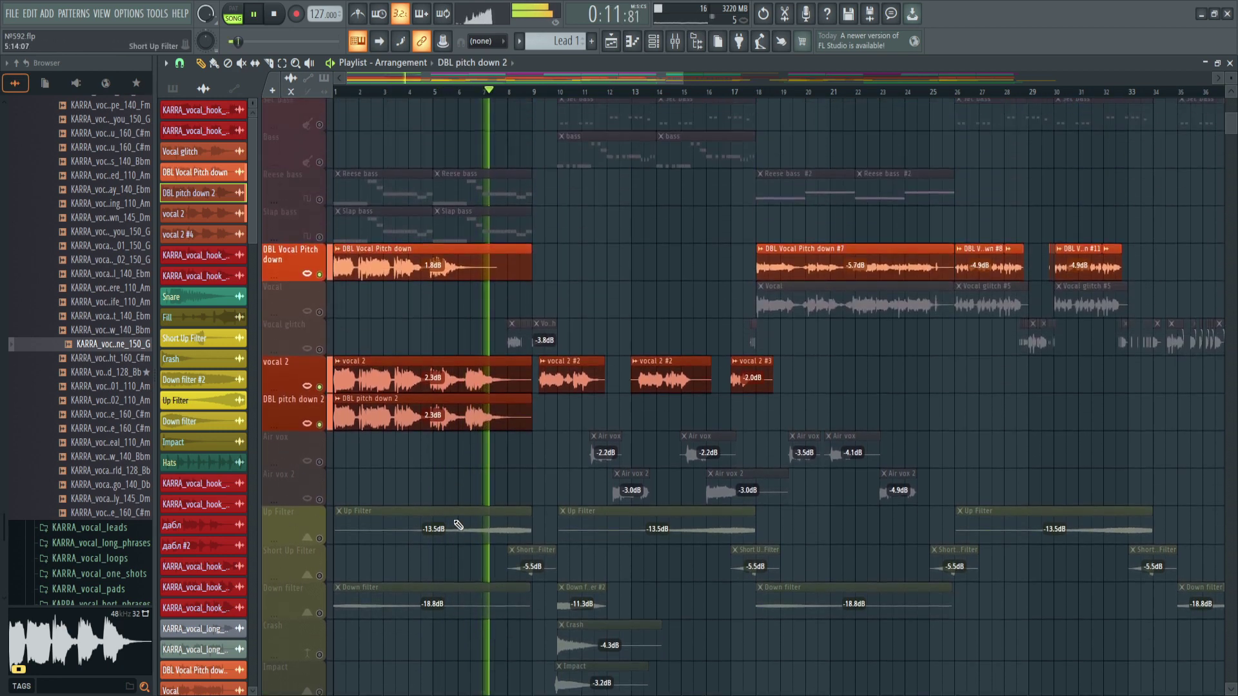
scroll(459, 525, "up", 6)
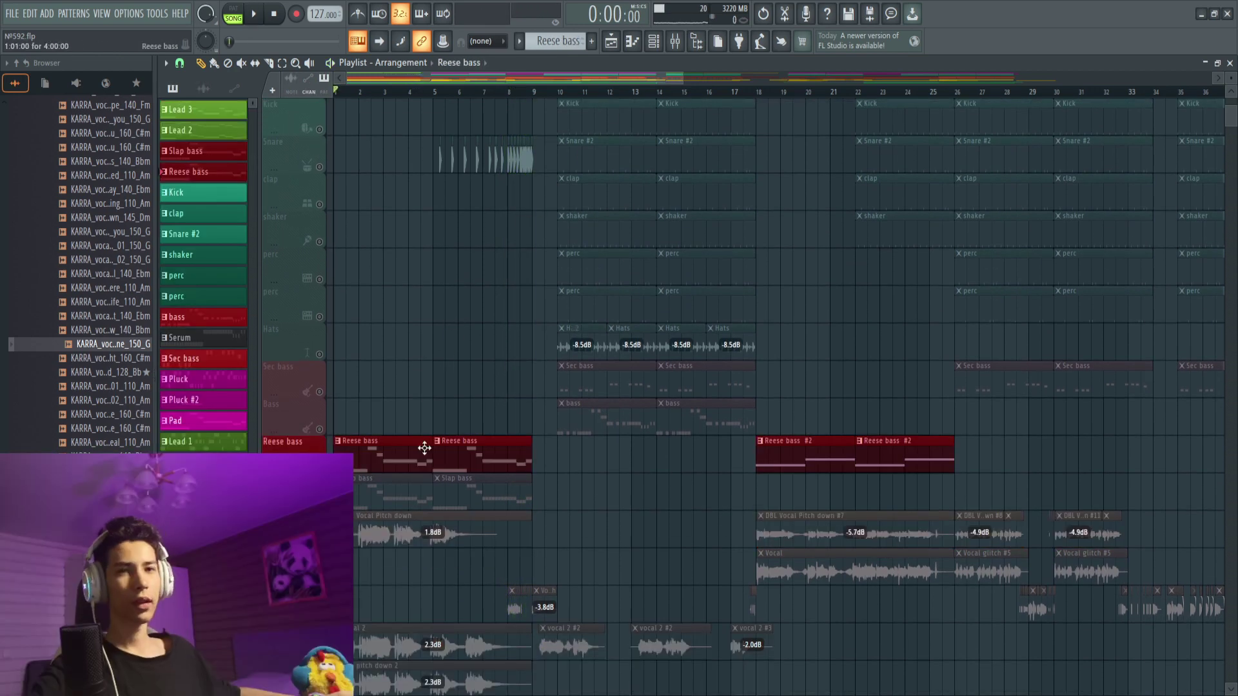
double_click(419, 449)
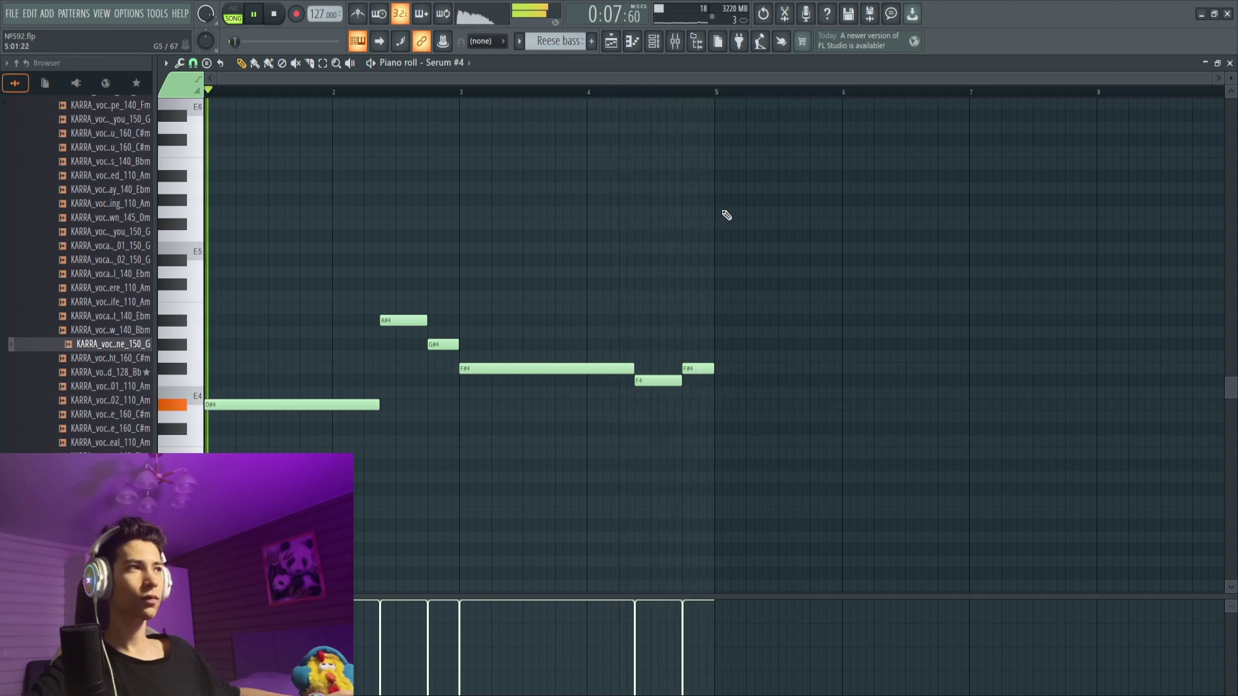
- Play the soloed Slap bass part and open Pro-Q 3 on its mixer track 12
left_click(676, 44)
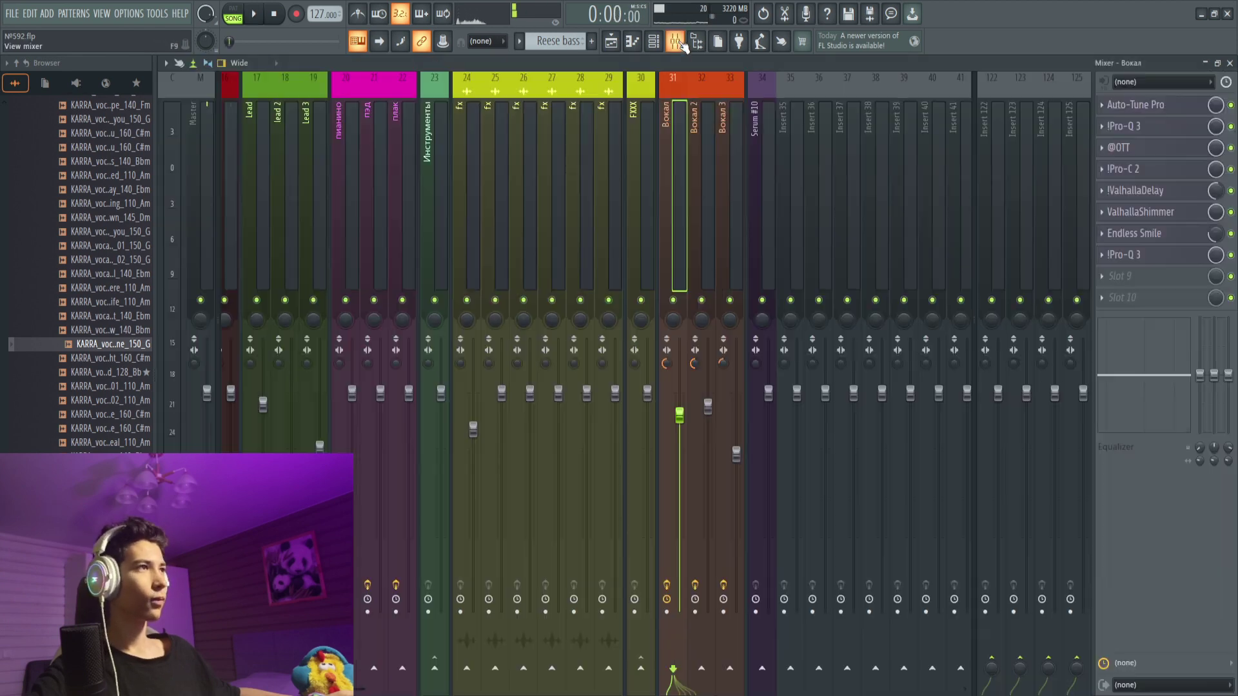
key("space")
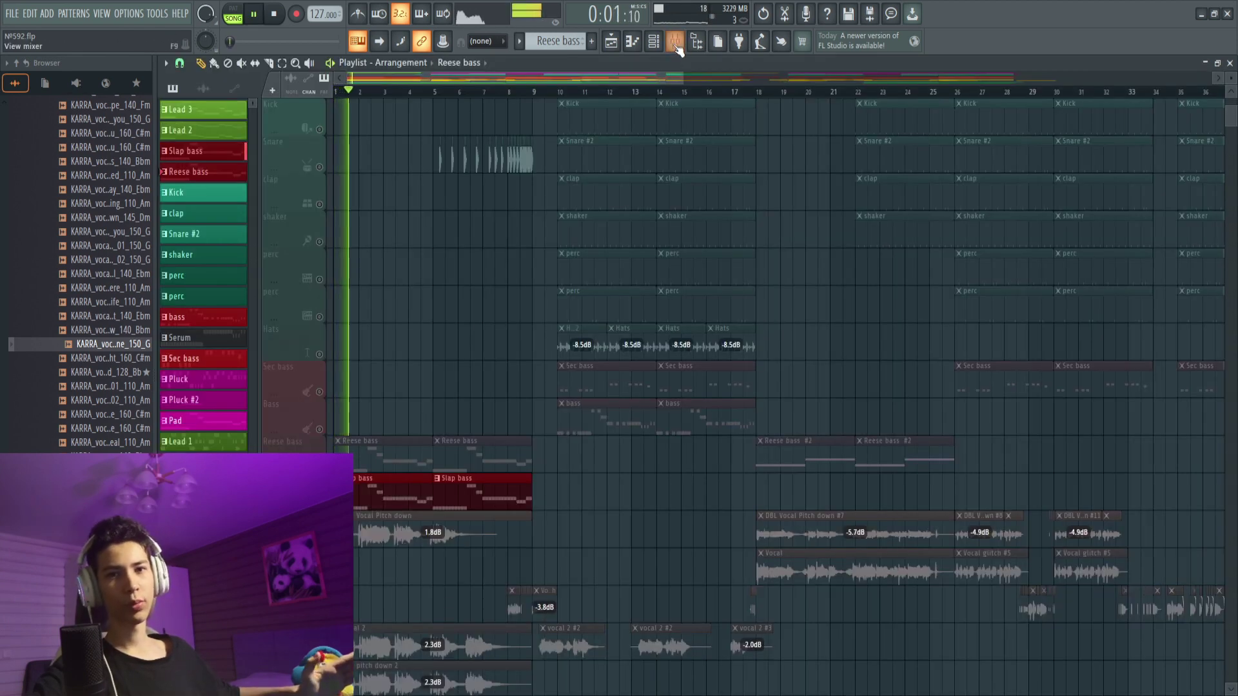
left_click(675, 43)
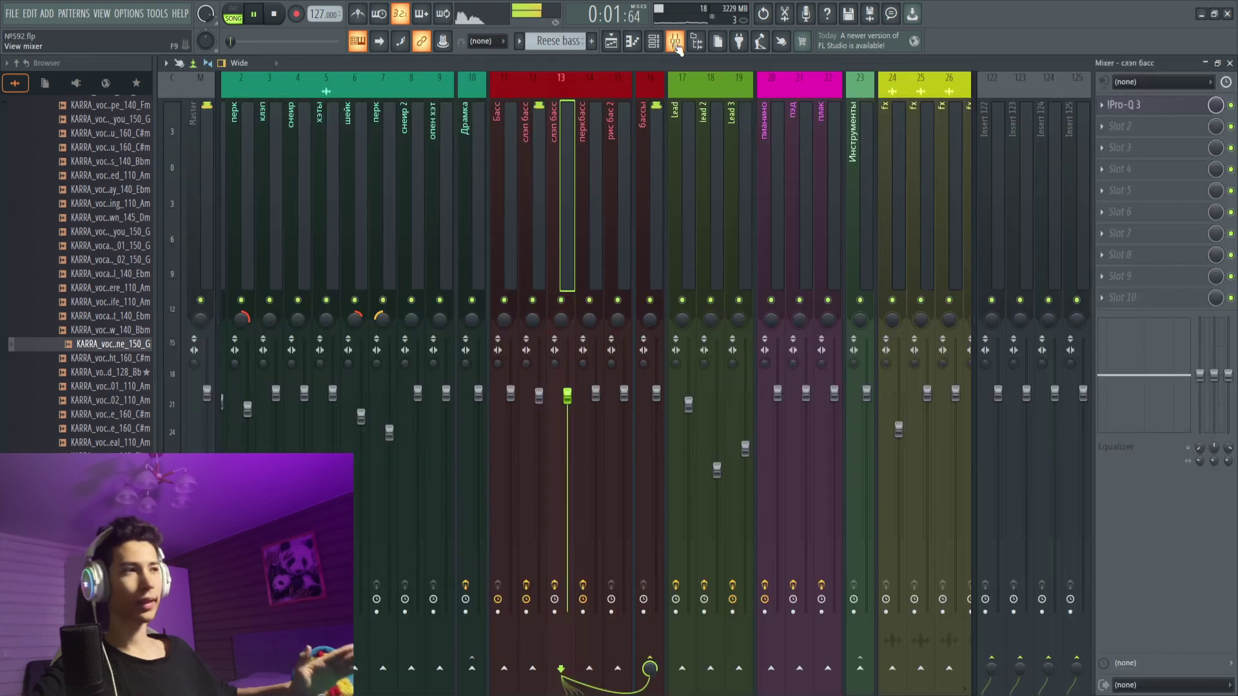
left_click(541, 171)
left_click(1129, 105)
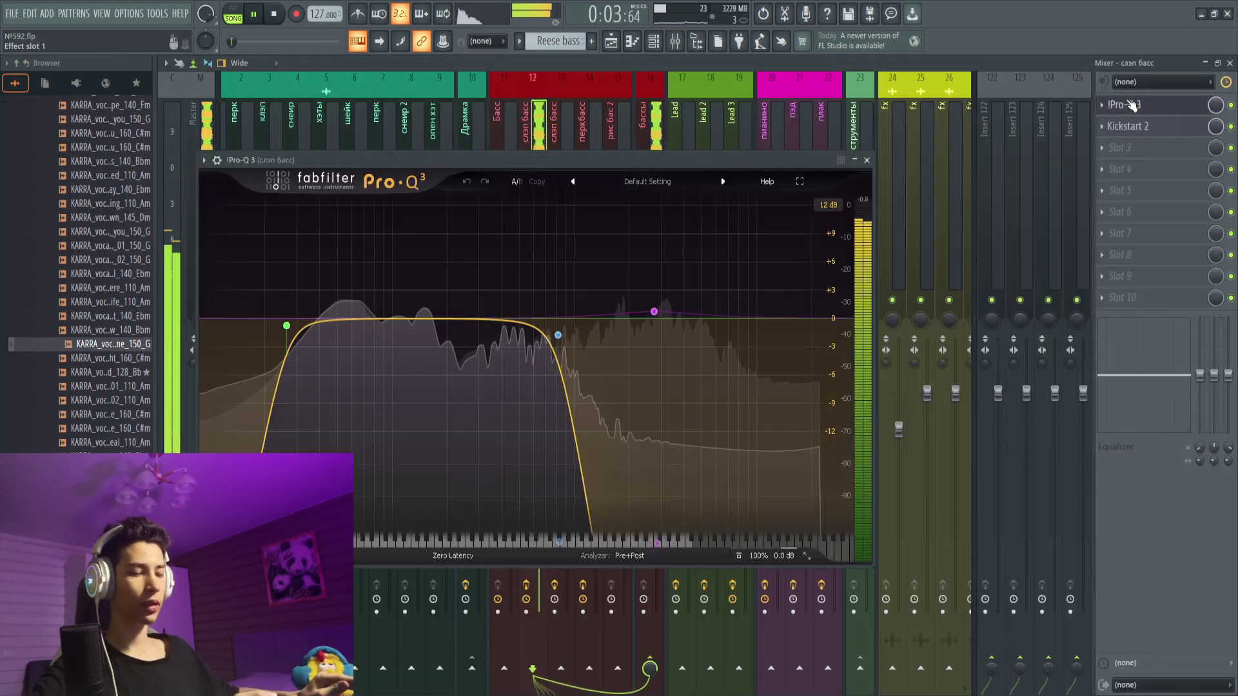
- Bypass Kickstart 2 and Pro-Q 3 on the slap bass track and listen to the unprocessed part from the start
left_click(1232, 128)
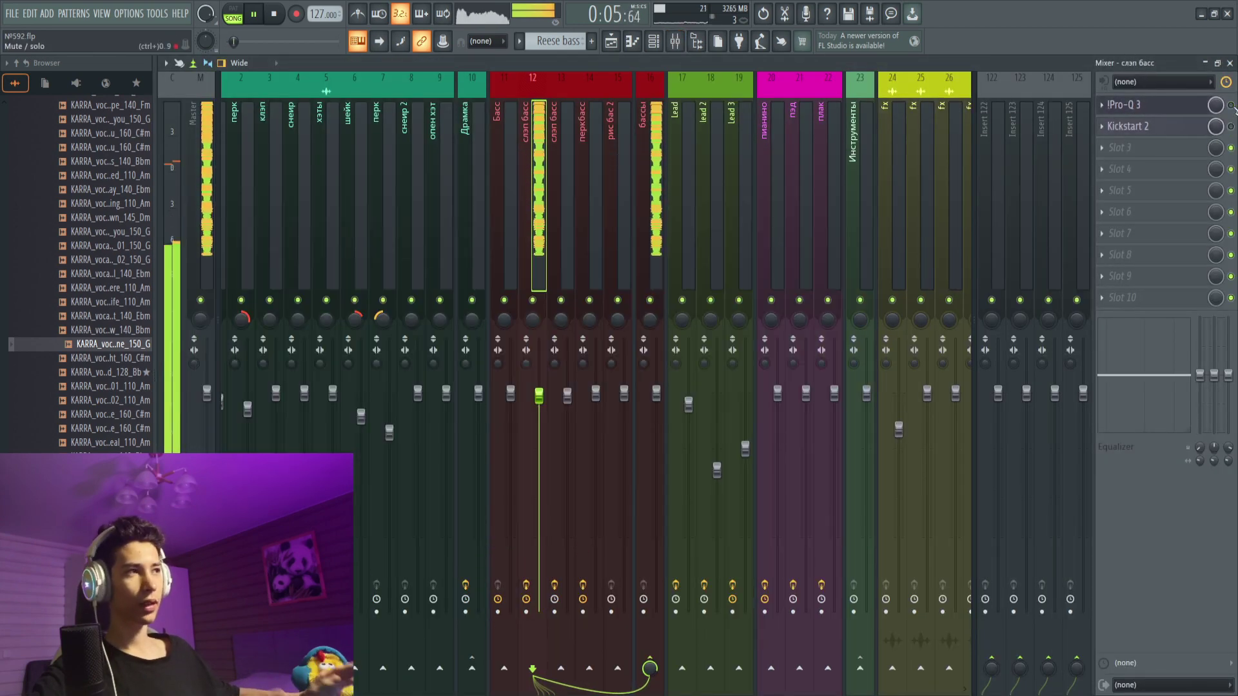
key("space")
key("space")
left_click(1230, 64)
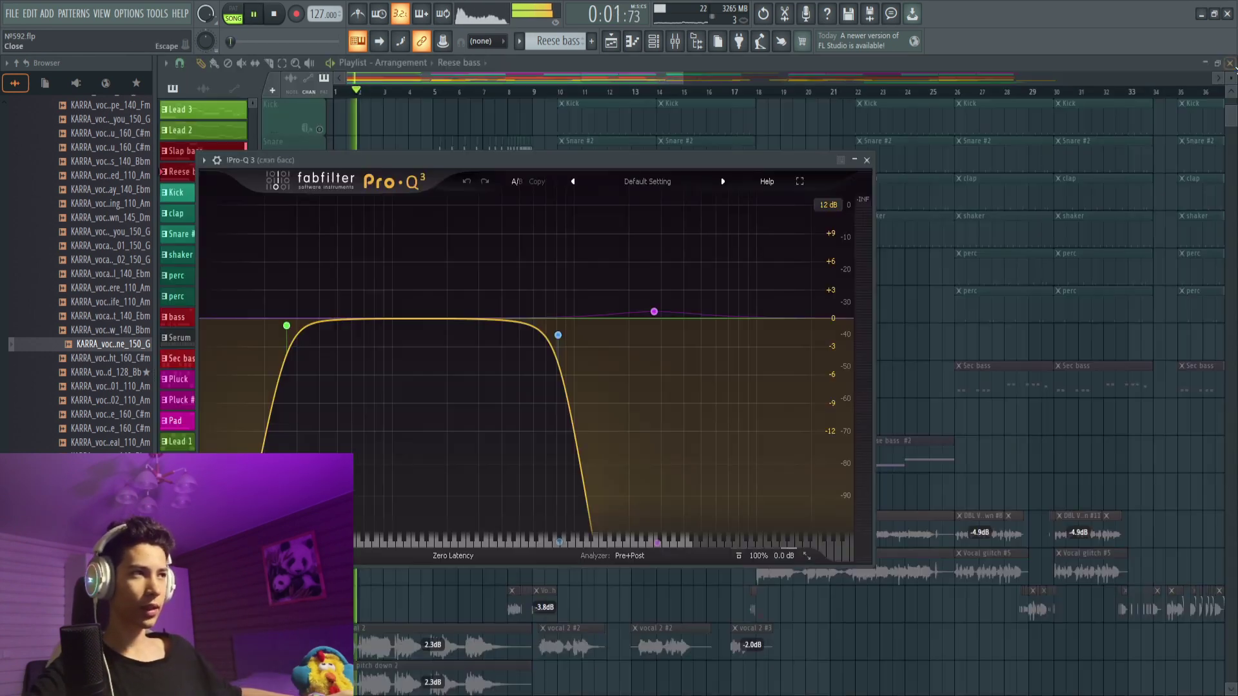
left_click_drag(621, 161, 783, 164)
left_click(1017, 164)
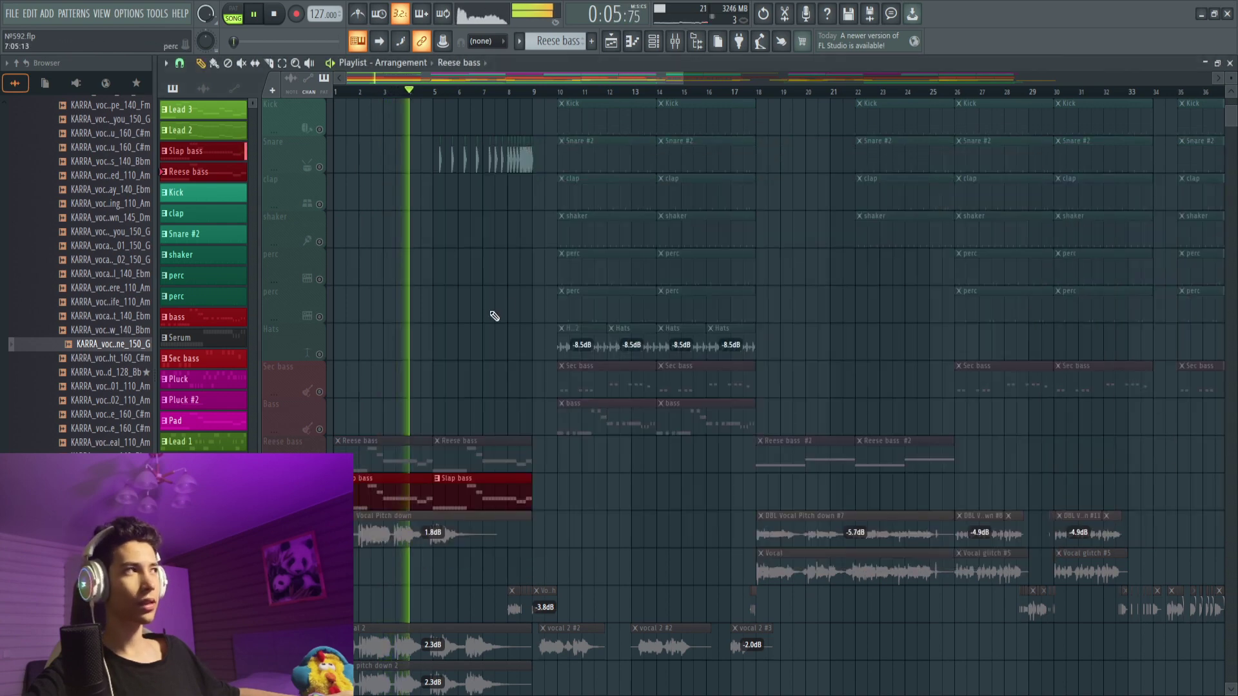
- Re-enable Pro-Q 3 and Kickstart 2 on the slap bass track one after the other, auditioning each with its settings open
key("F9")
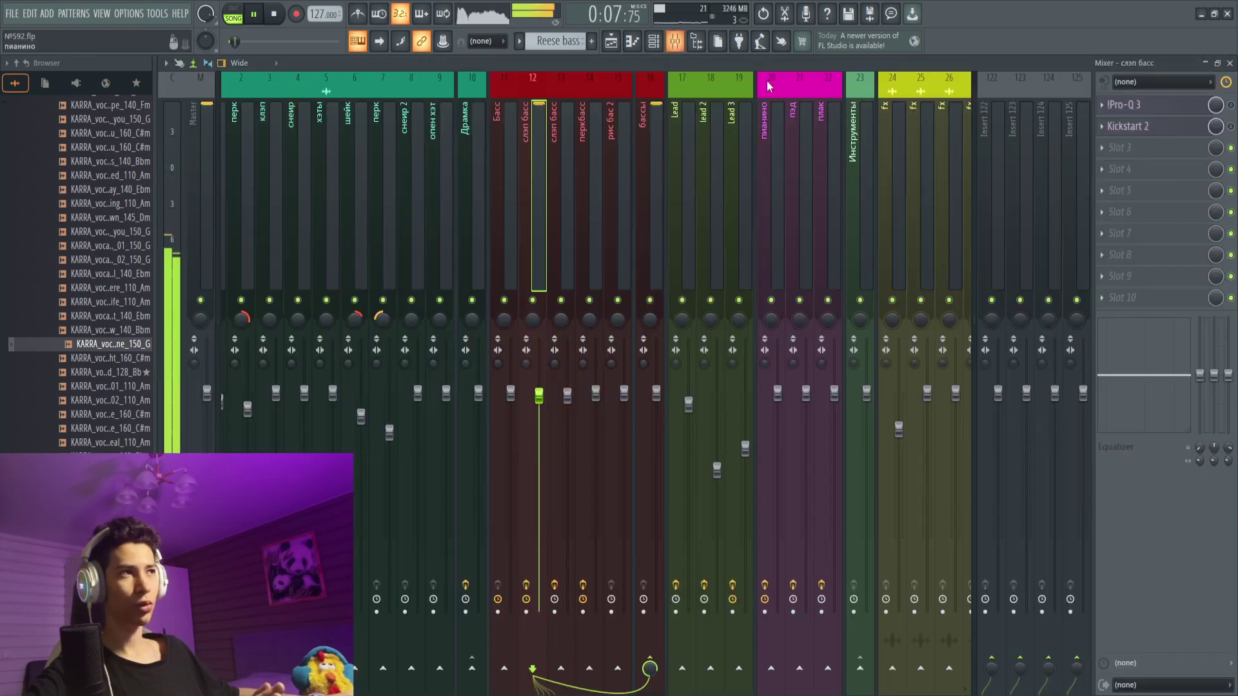
left_click(1179, 108)
key("space")
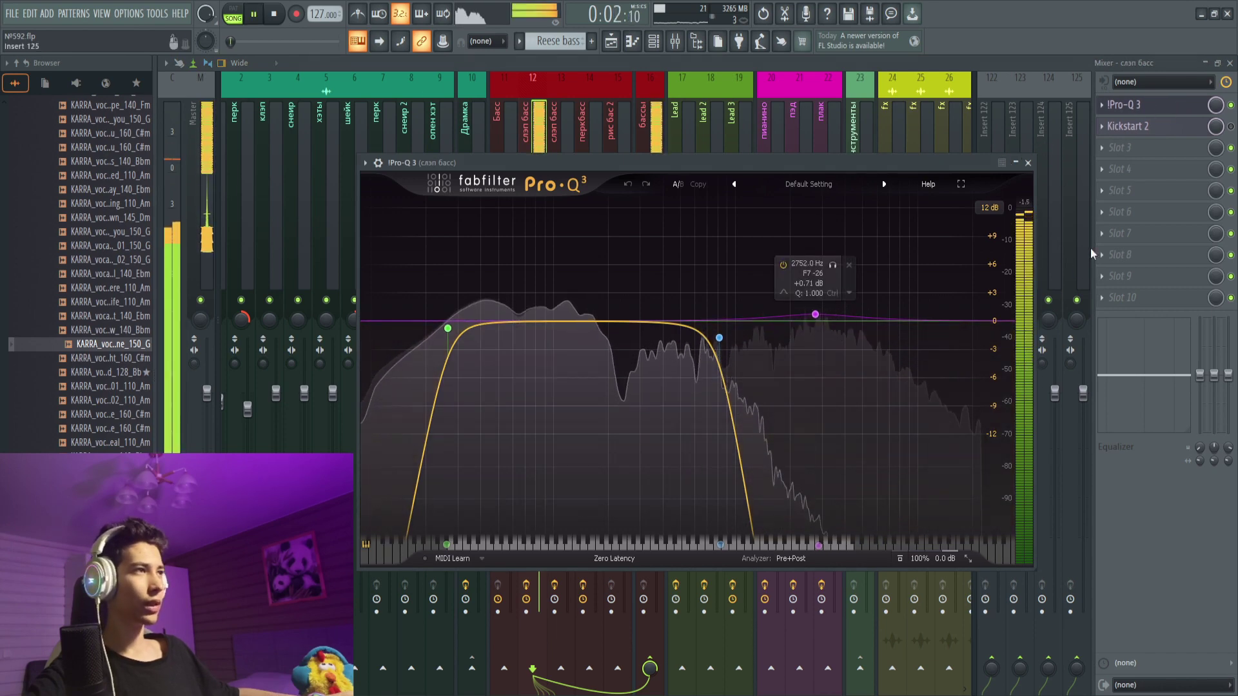
left_click(1032, 164)
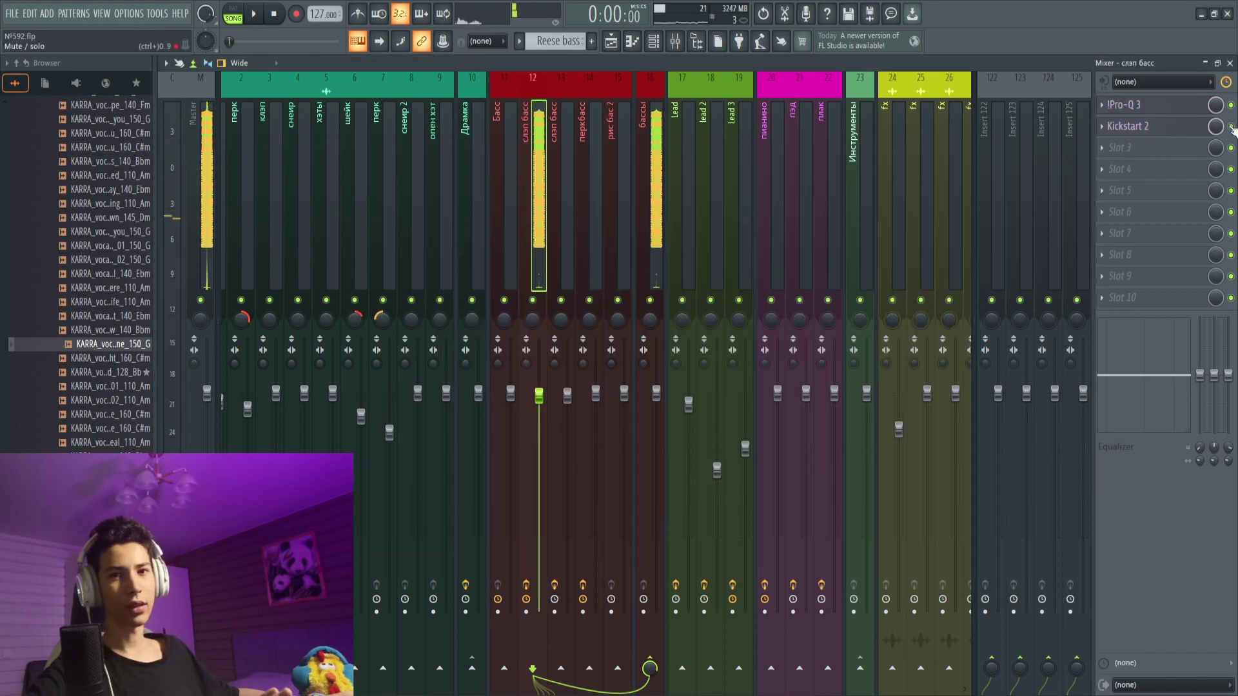
left_click(1135, 126)
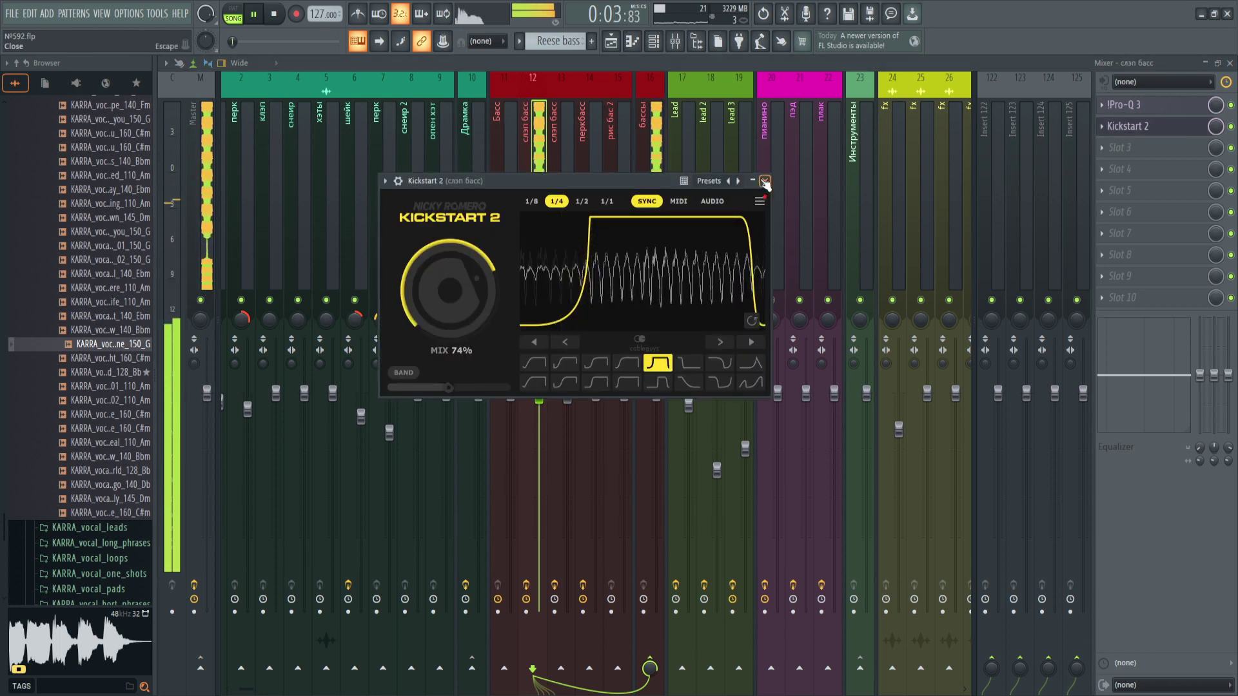
key("Escape")
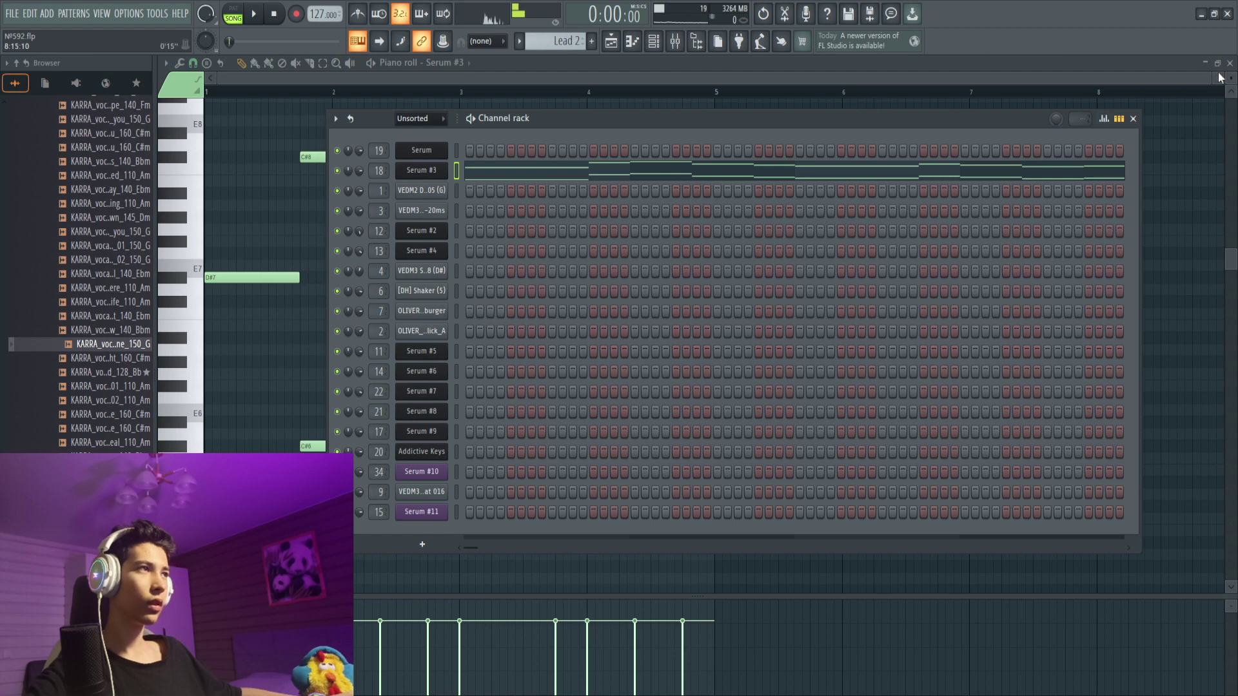
- Close the Lead 2 piano roll and the channel rack to return to the playlist
left_click(1229, 63)
key("F6")
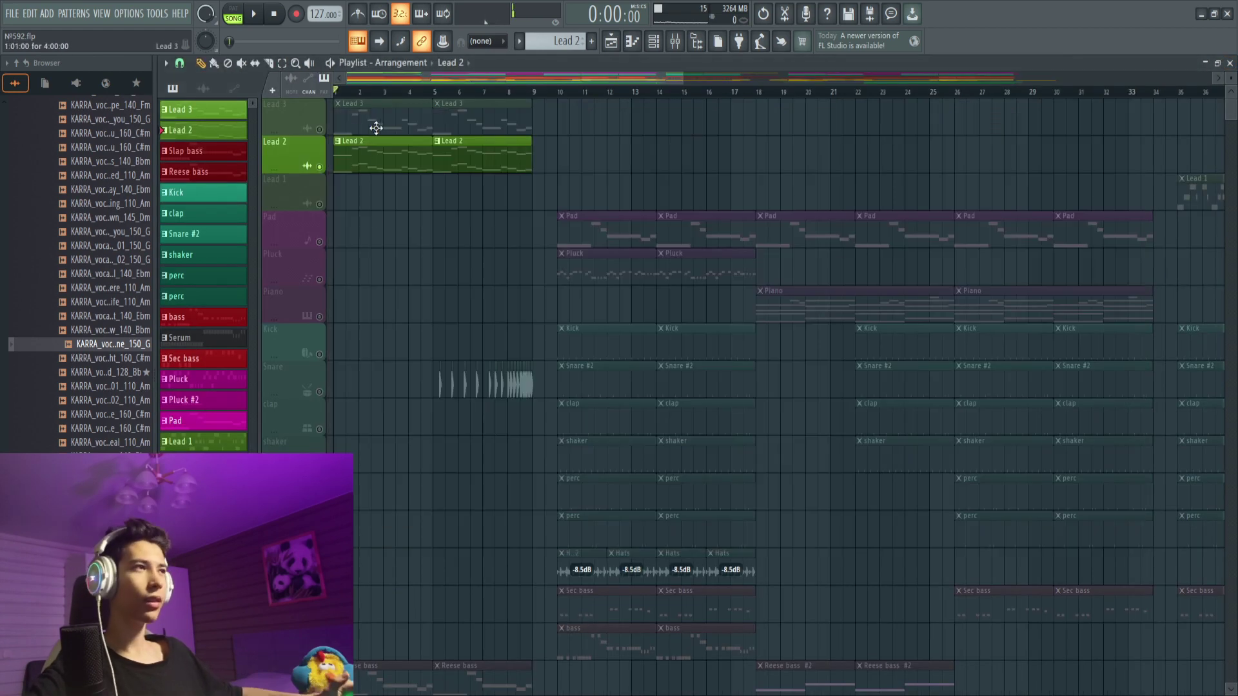
- Switch the audible track from Lead 2 to Lead 3 and play its pattern with its piano roll notes in view
left_click(320, 130)
left_click(320, 167)
double_click(347, 116)
scroll(393, 254, "down", 5)
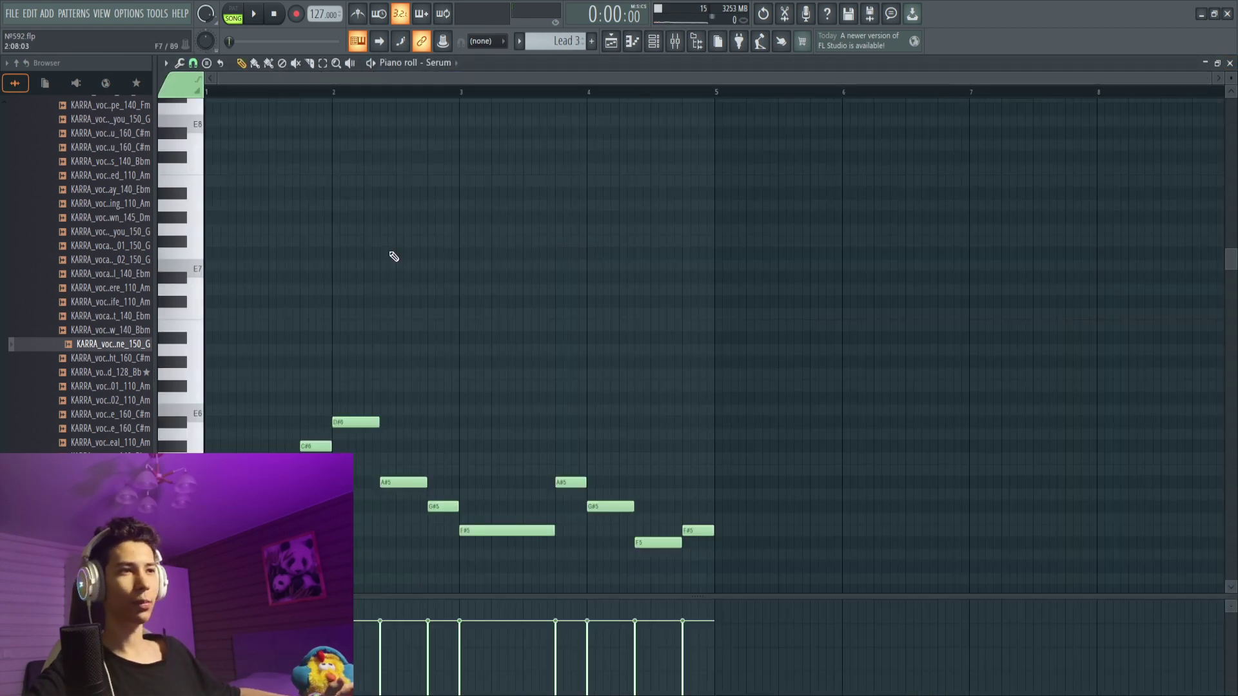
scroll(393, 254, "down", 3)
key("space")
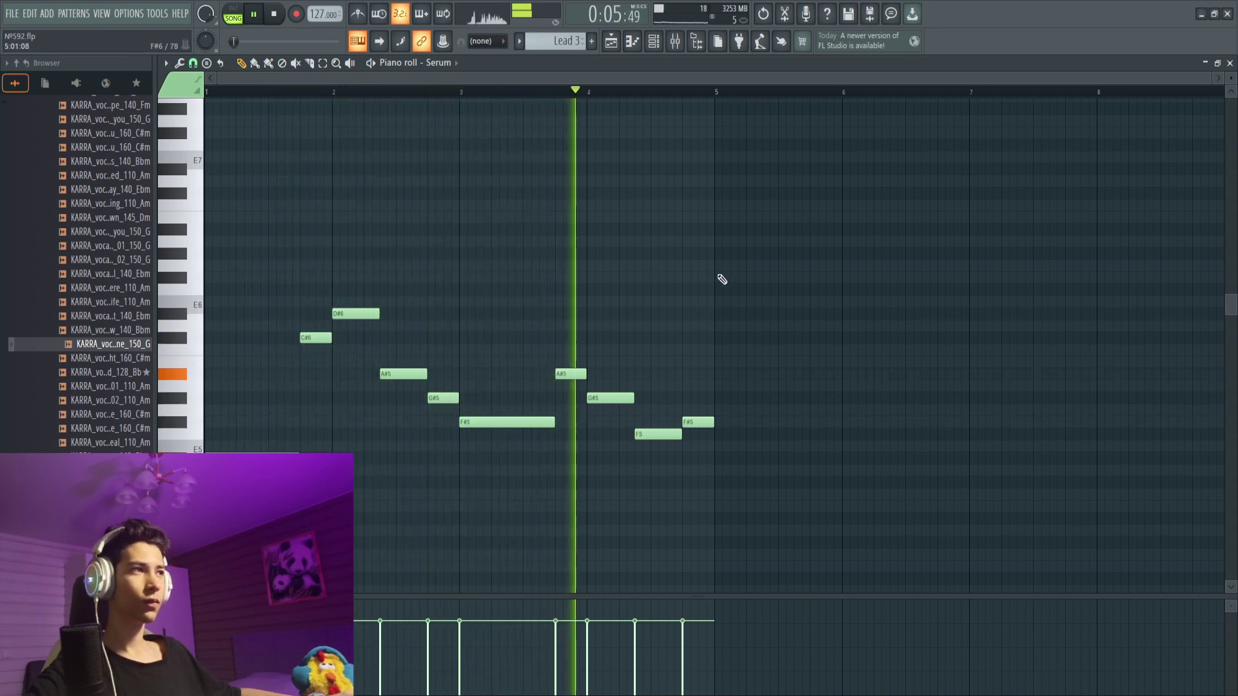
left_click(1230, 63)
- Unmute the Reese bass and Slap bass tracks and replay the intro from the start to hear them with the leads
key("space")
scroll(389, 353, "down", 3)
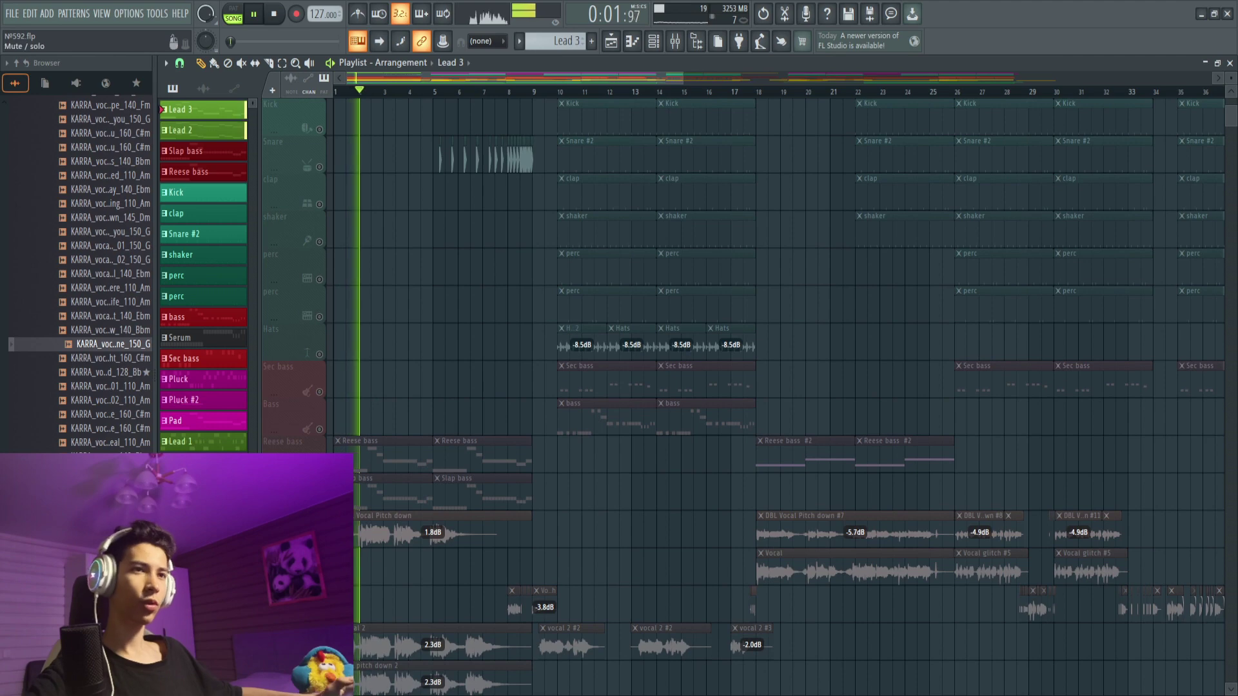
left_click(319, 467)
key("space")
left_click(319, 504)
key("space")
scroll(397, 413, "down", 5)
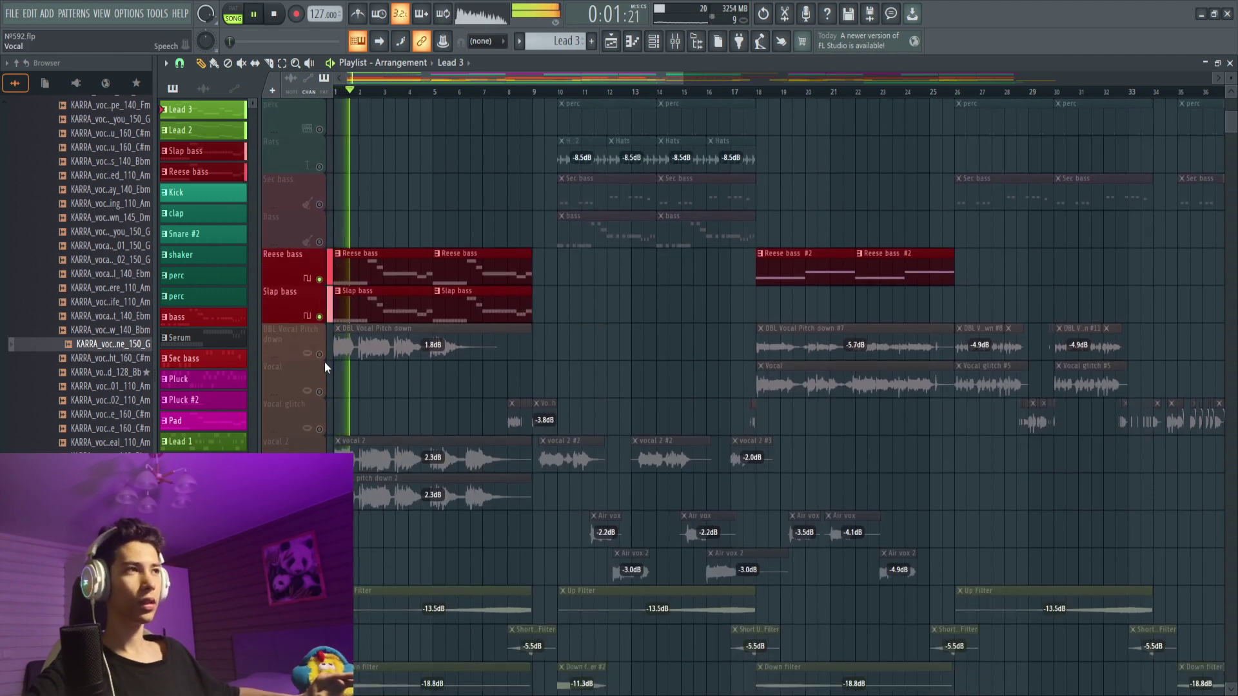
scroll(361, 364, "down", 4)
scroll(406, 367, "down", 5)
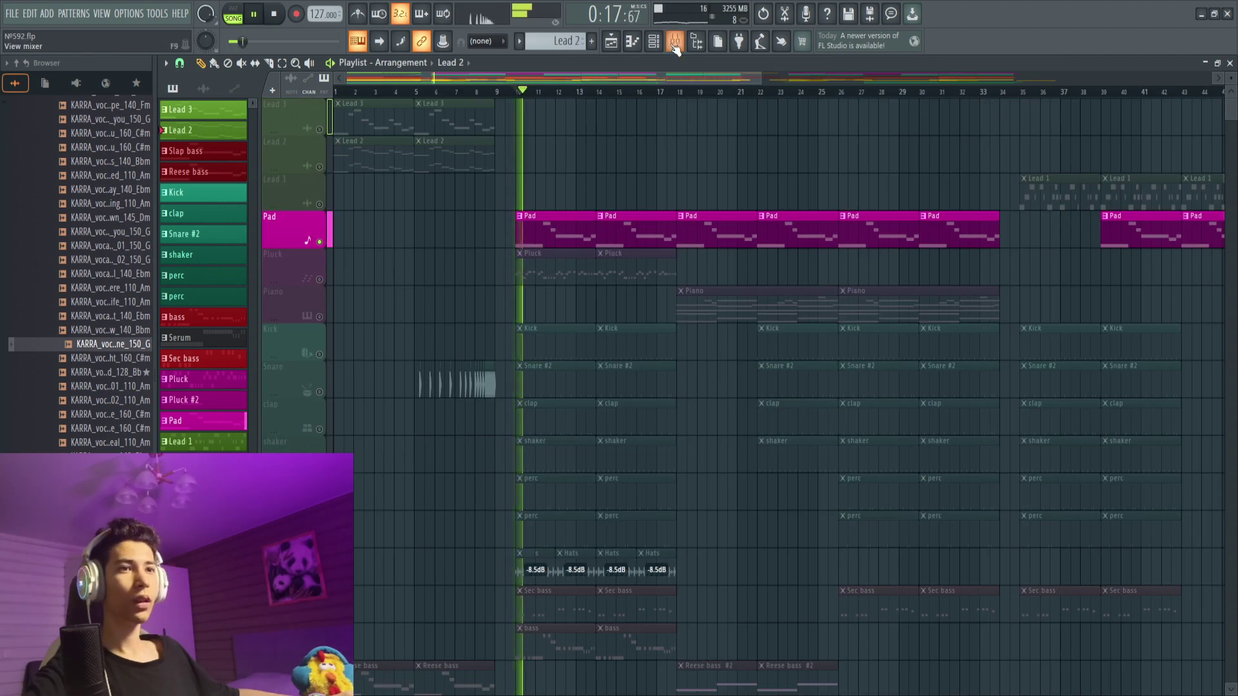
- Review the soloed Pad in the mixer and piano roll, and the soloed Pluck's effects on mixer track 22 and its notes
left_click(676, 41)
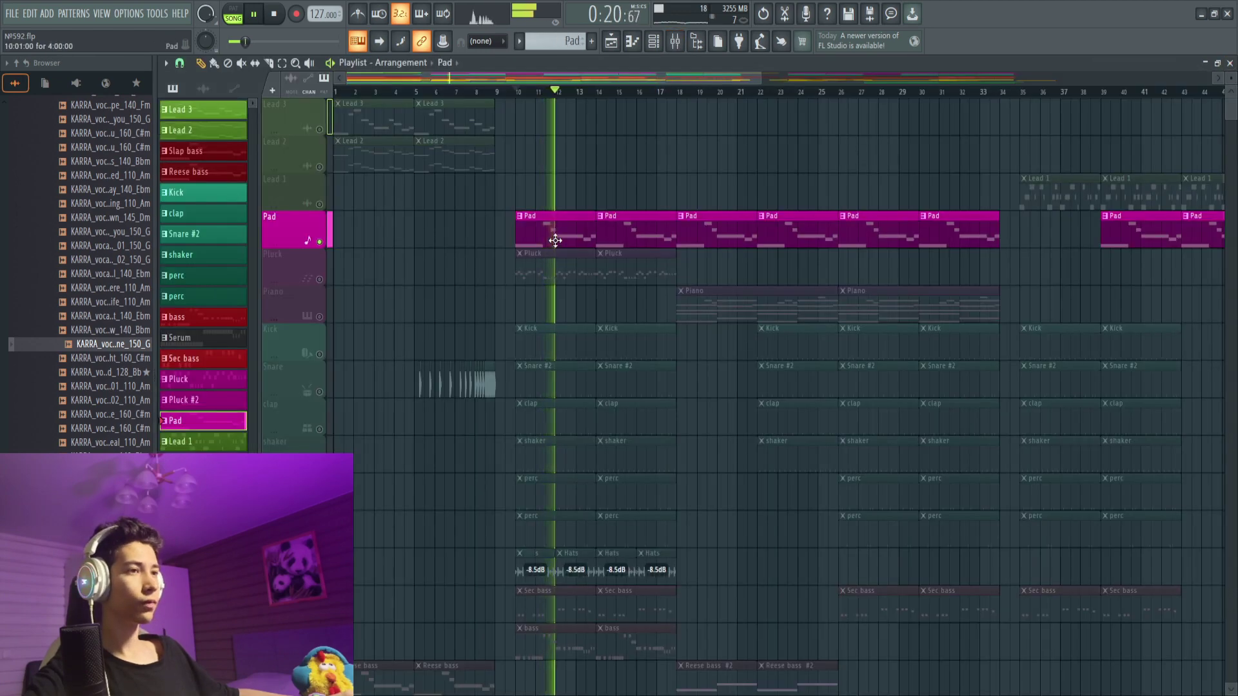
double_click(555, 240)
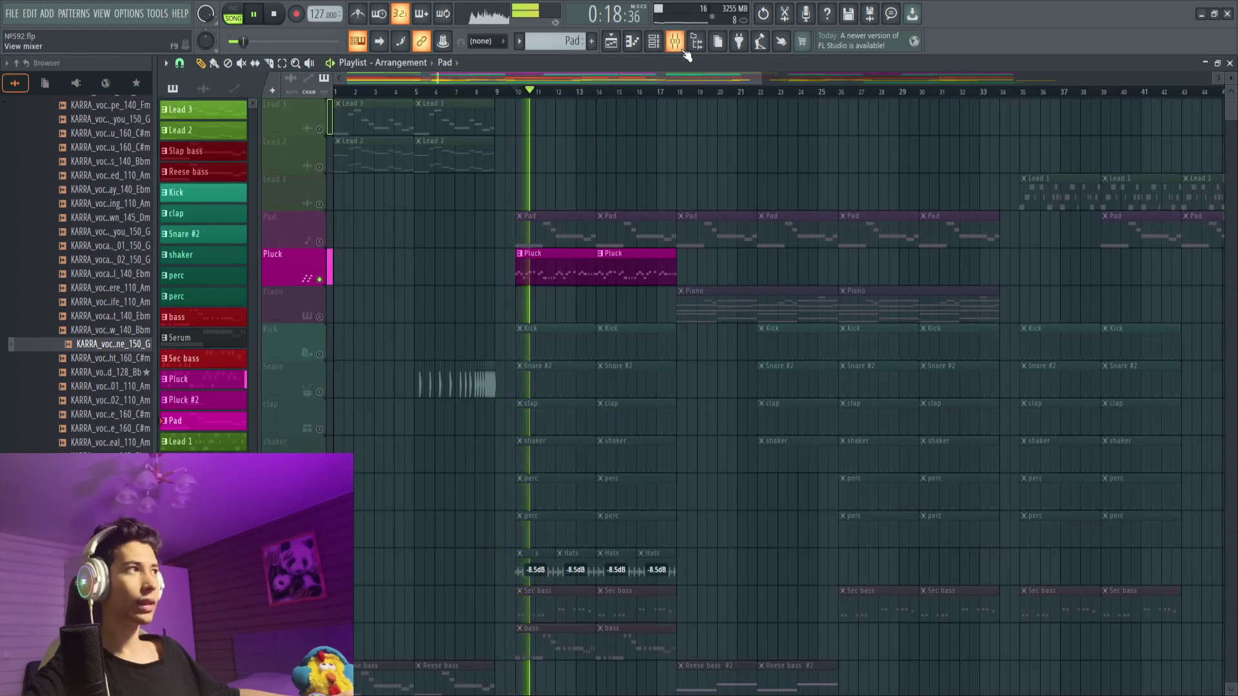
left_click(676, 50)
left_click(830, 164)
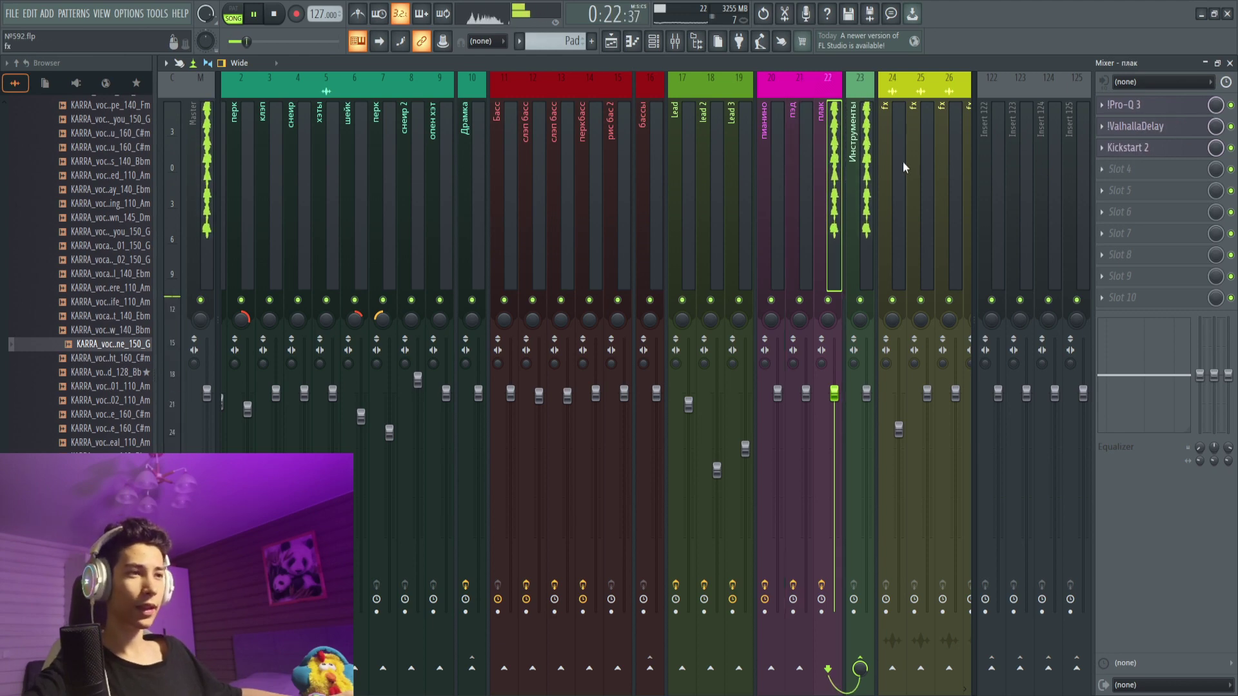
left_click(1230, 63)
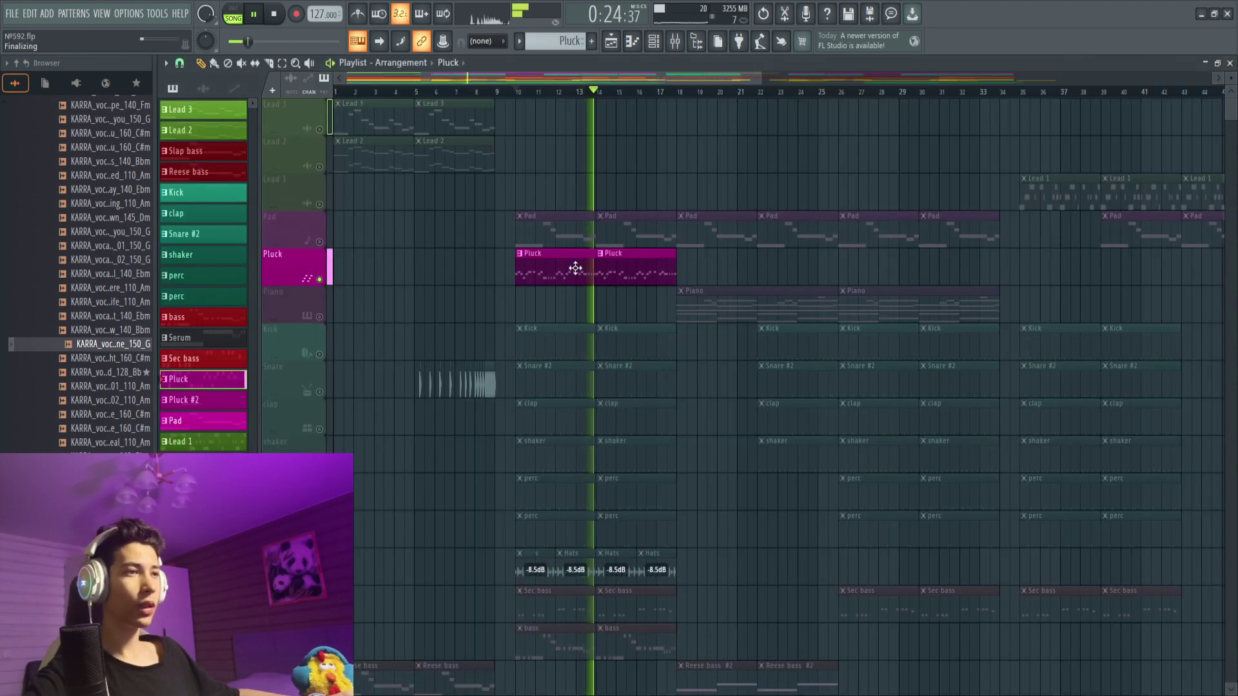
double_click(576, 268)
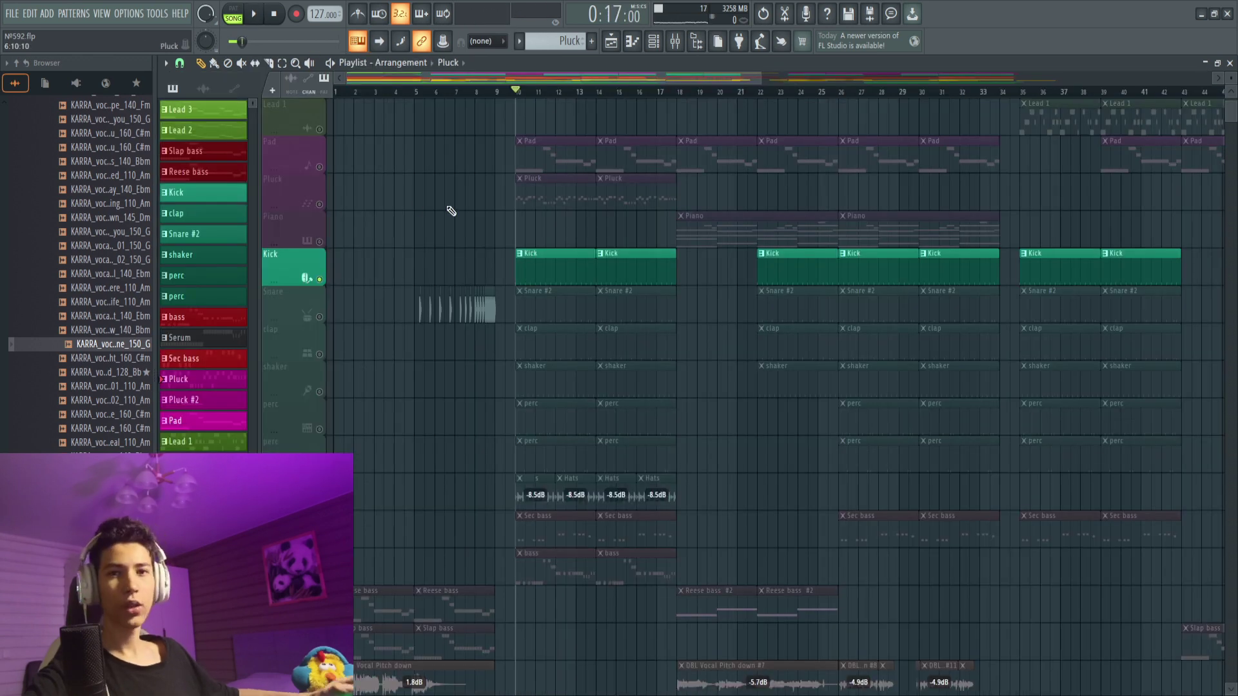
- Play the soloed Kick part and open Pro-Q 3 on its mixer track 1
key("space")
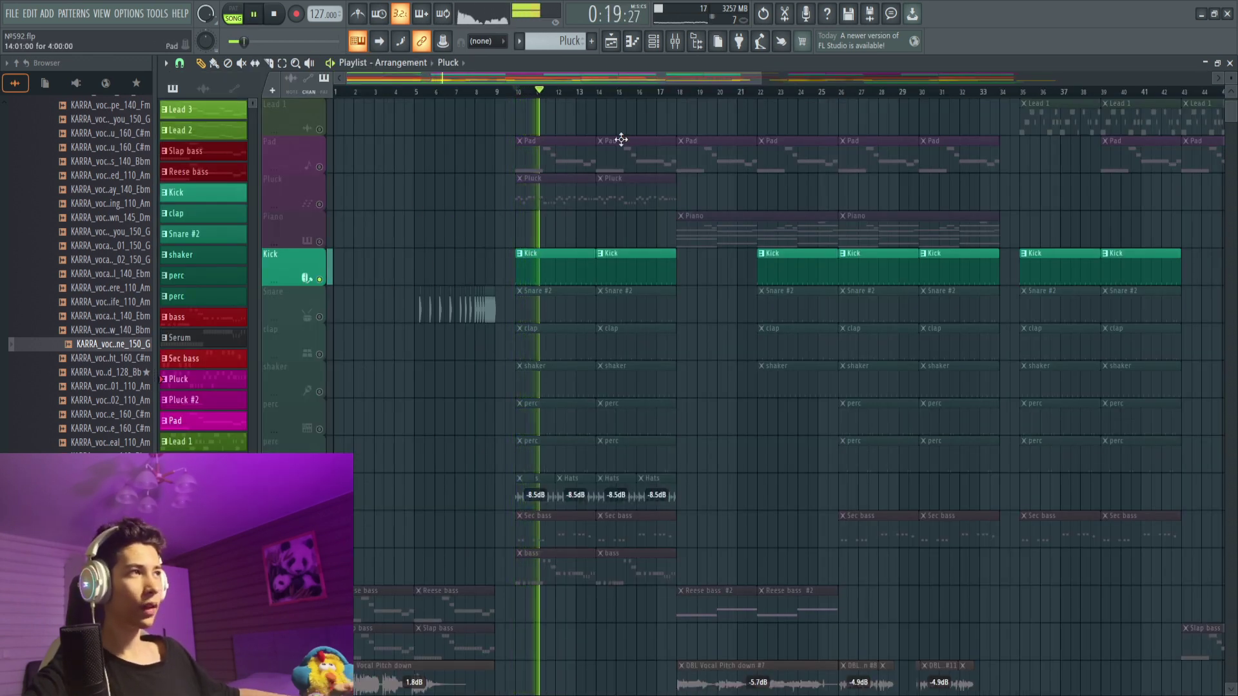
left_click(677, 42)
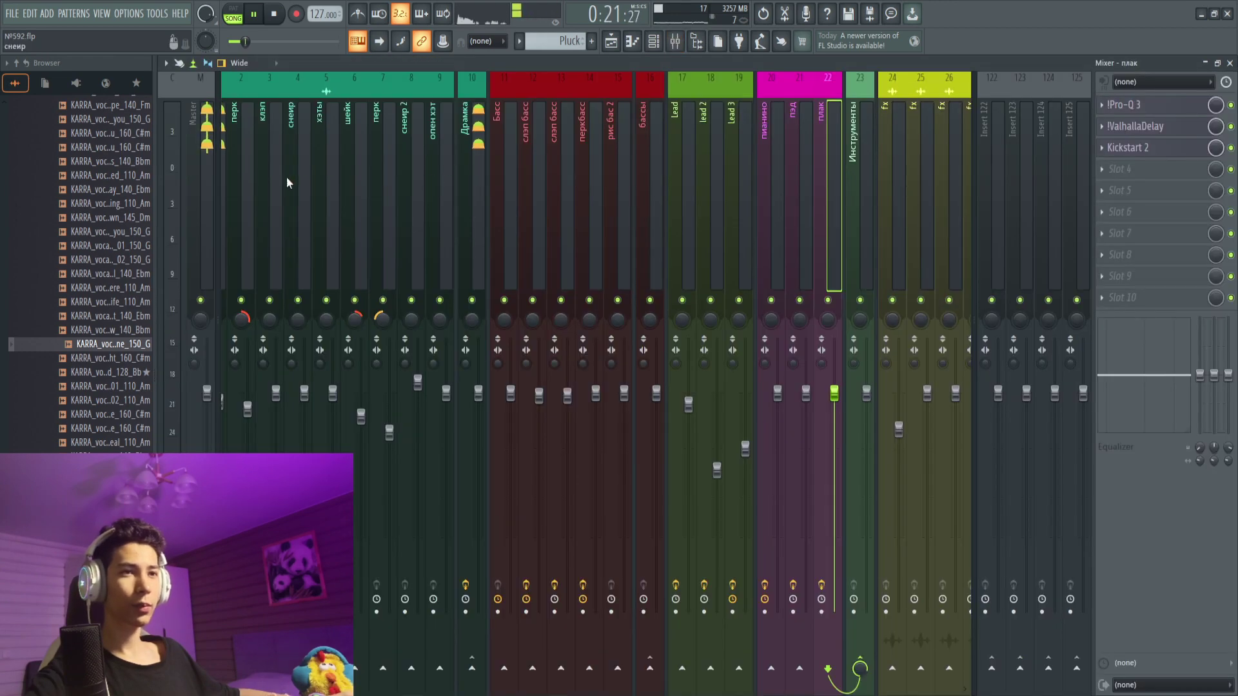
scroll(262, 177, "left", 1)
left_click(247, 201)
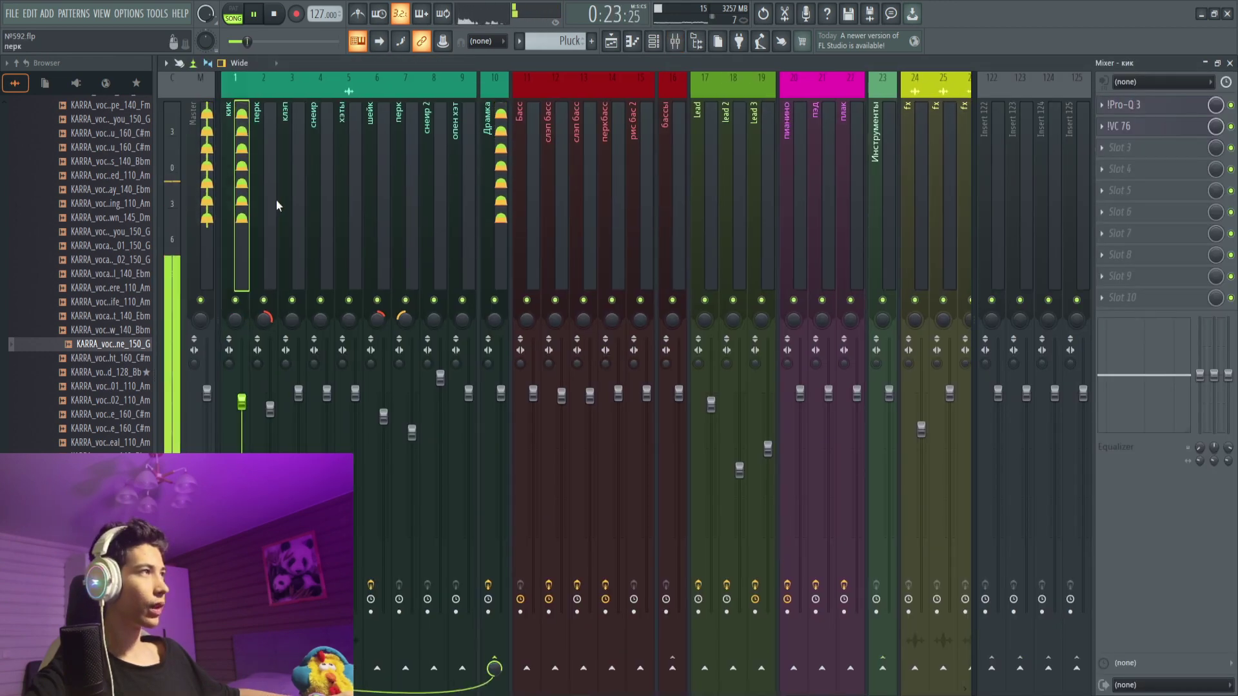
left_click(1125, 104)
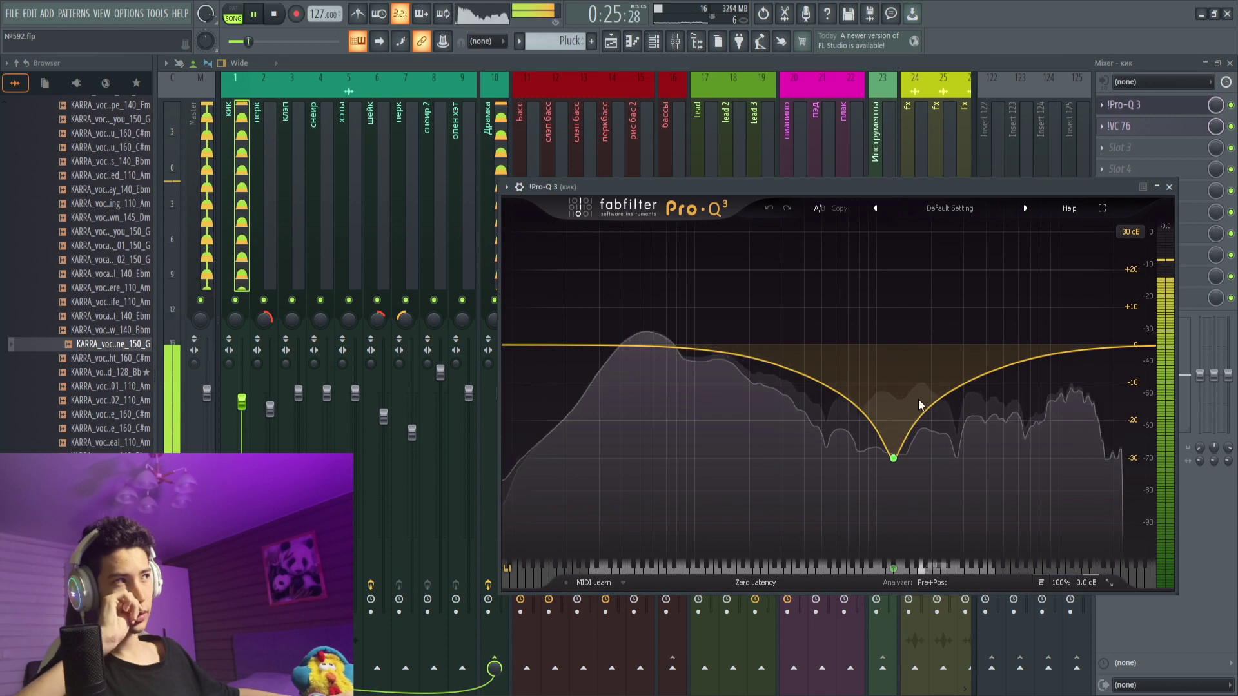
- Compare the kick with Pro-Q 3 and VC 76 bypassed and re-enabled, viewing each plugin's settings, and return to the playlist
left_click(1168, 105)
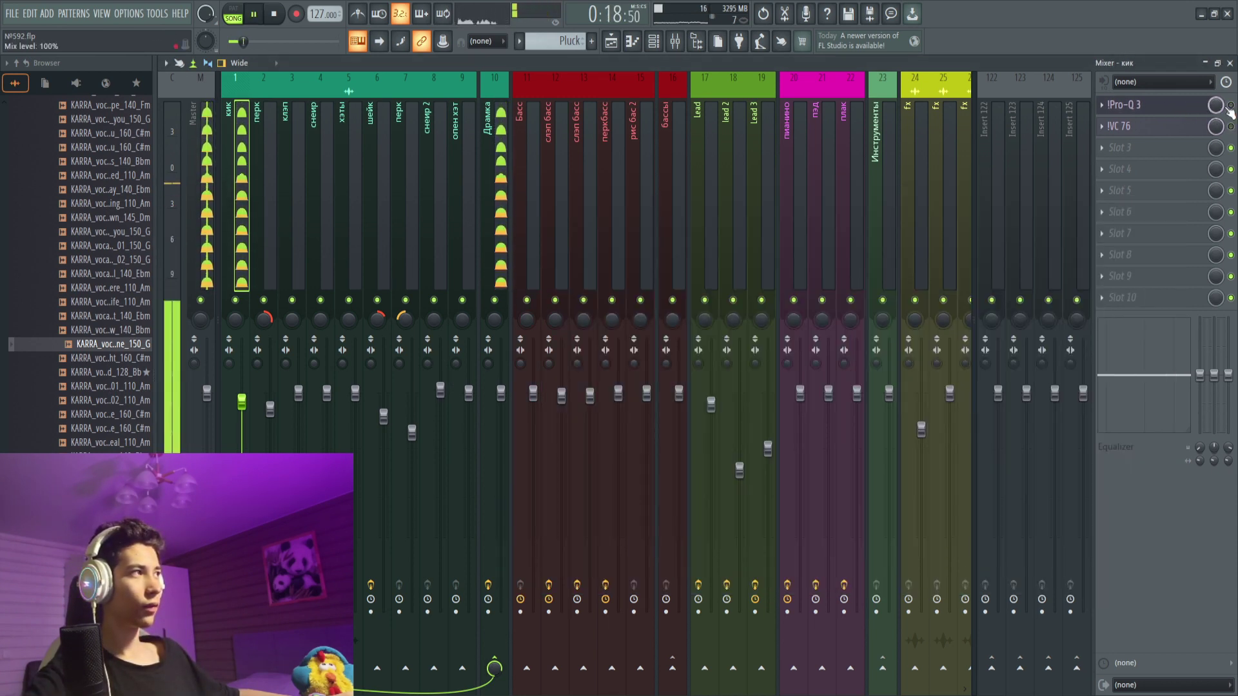
left_click(1190, 109)
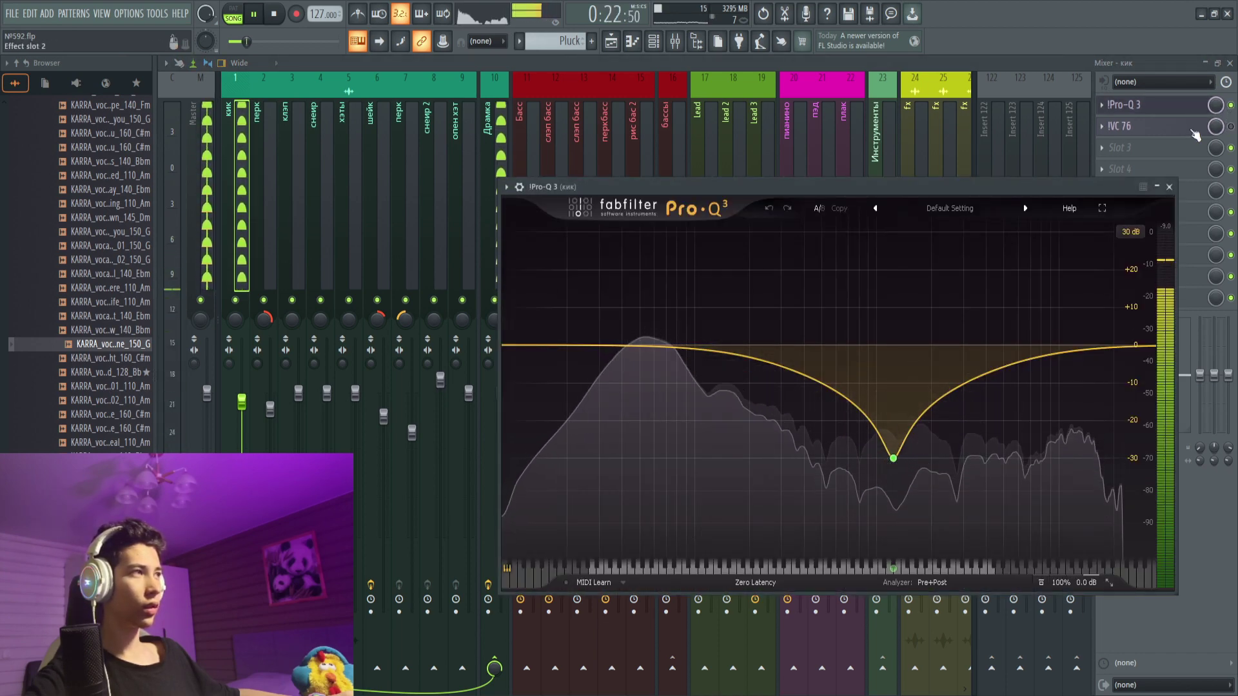
left_click(1224, 129)
left_click(1189, 129)
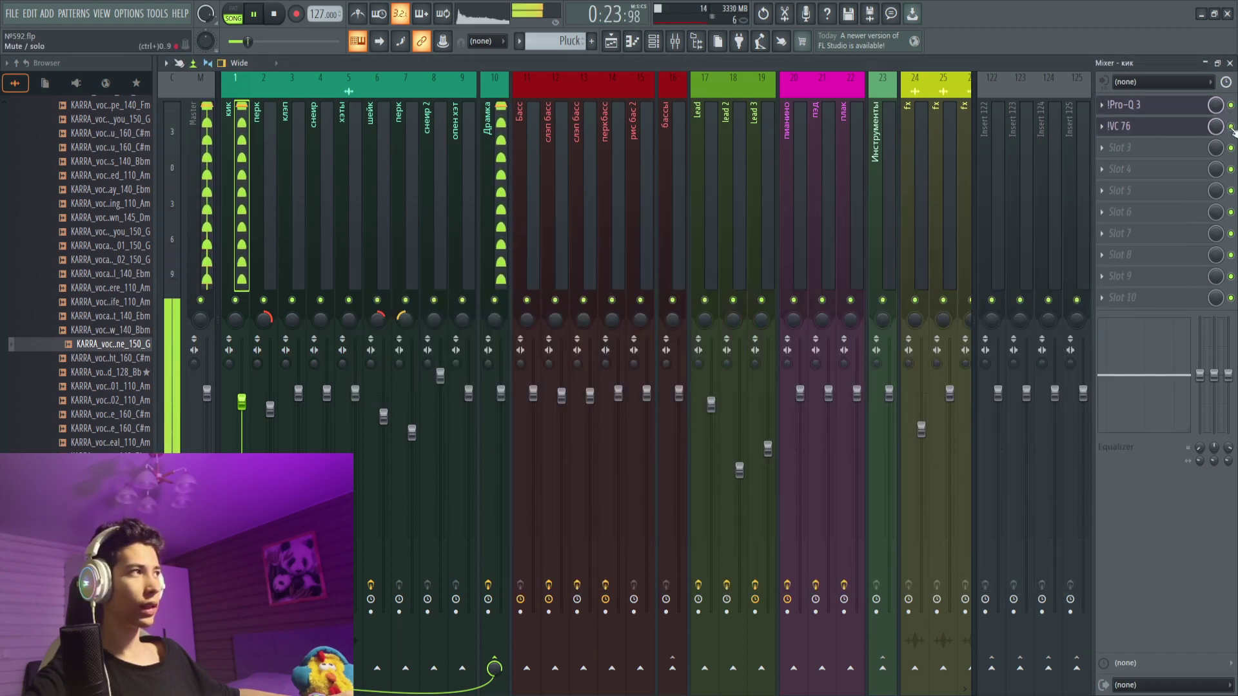
left_click(1188, 129)
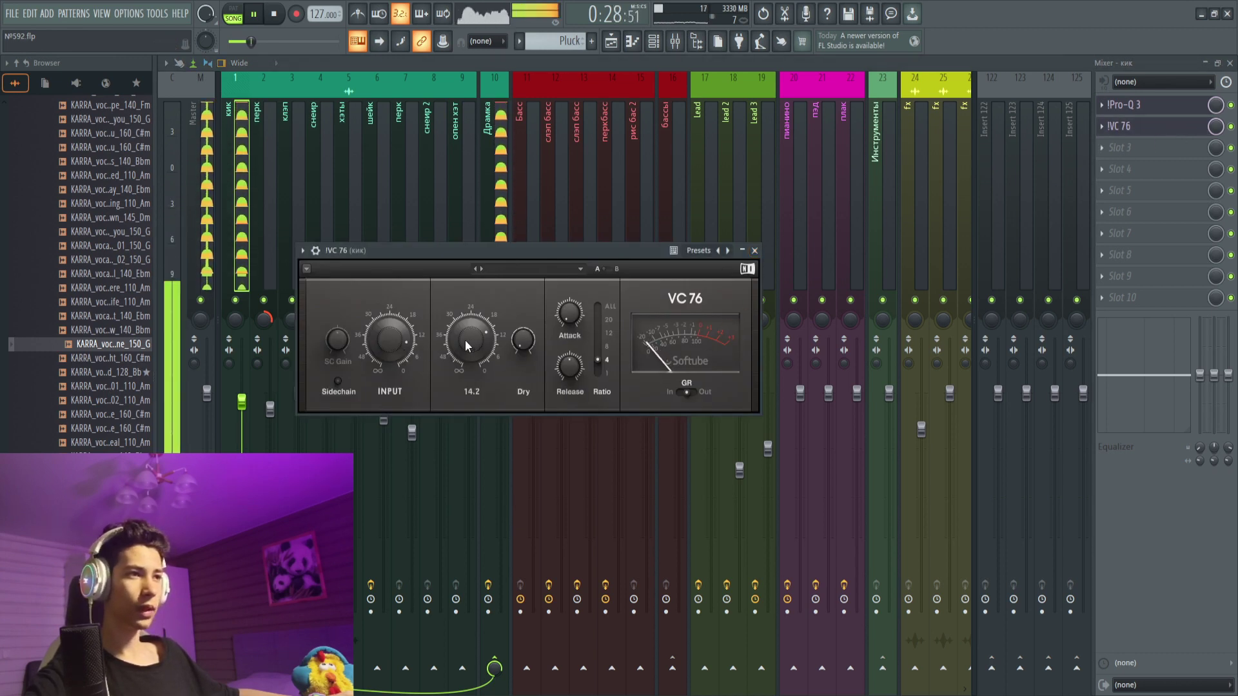
left_click(754, 250)
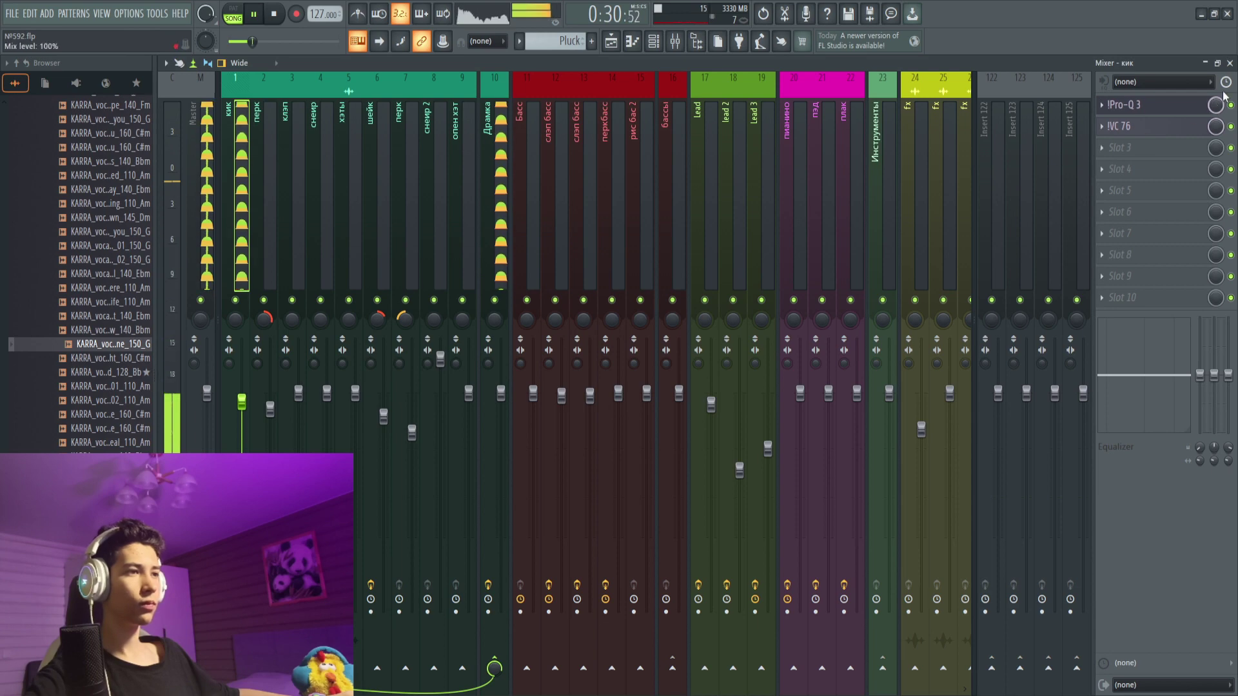
left_click(1230, 64)
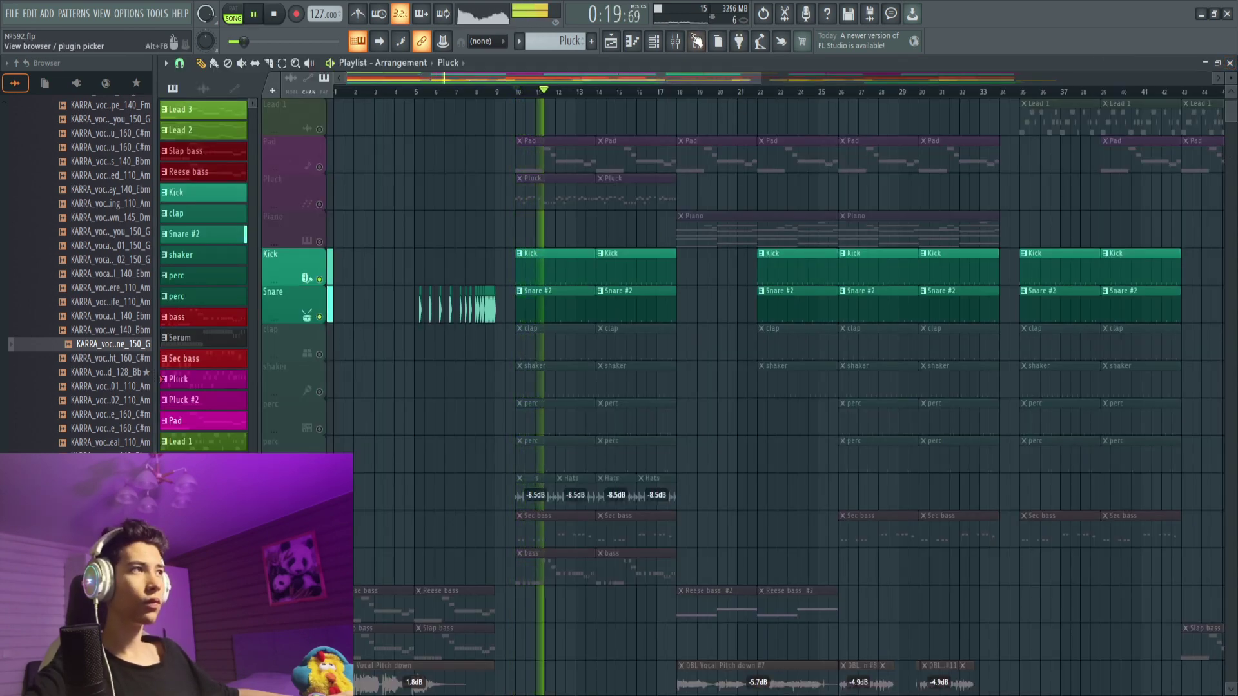
- Unmute the clap track alongside the kick and snare and check its mixer track 3 for effects
left_click(320, 354)
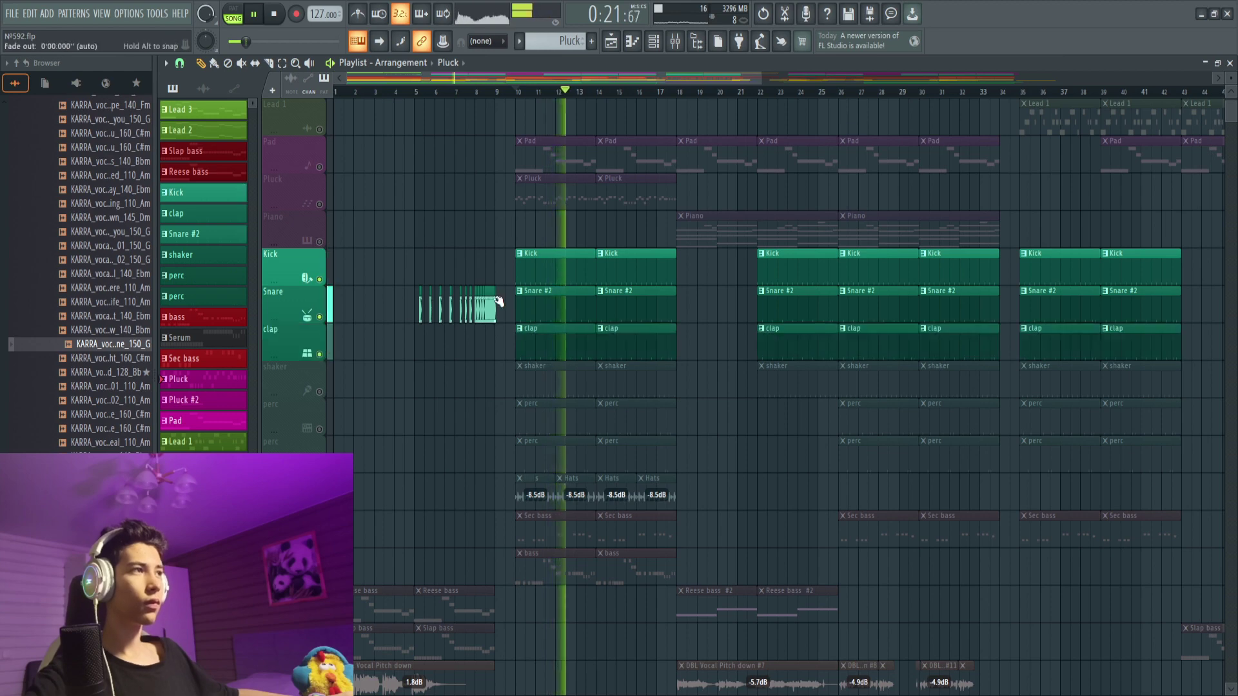
key("F9")
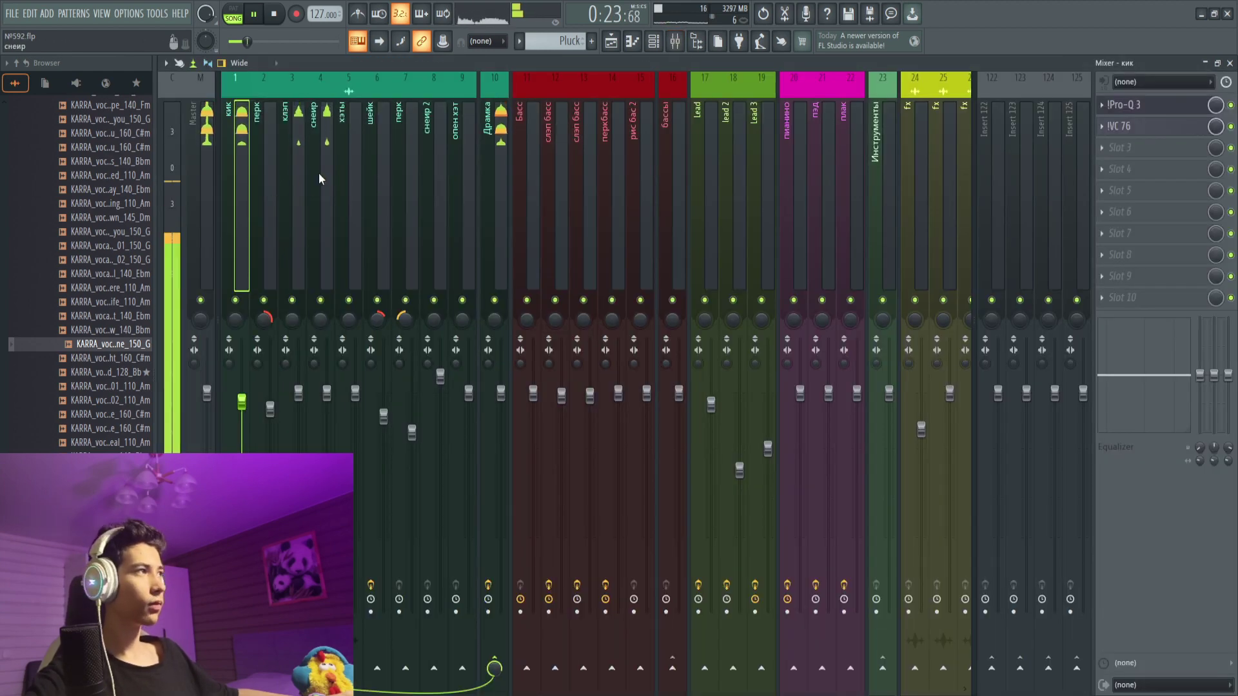
left_click(285, 207)
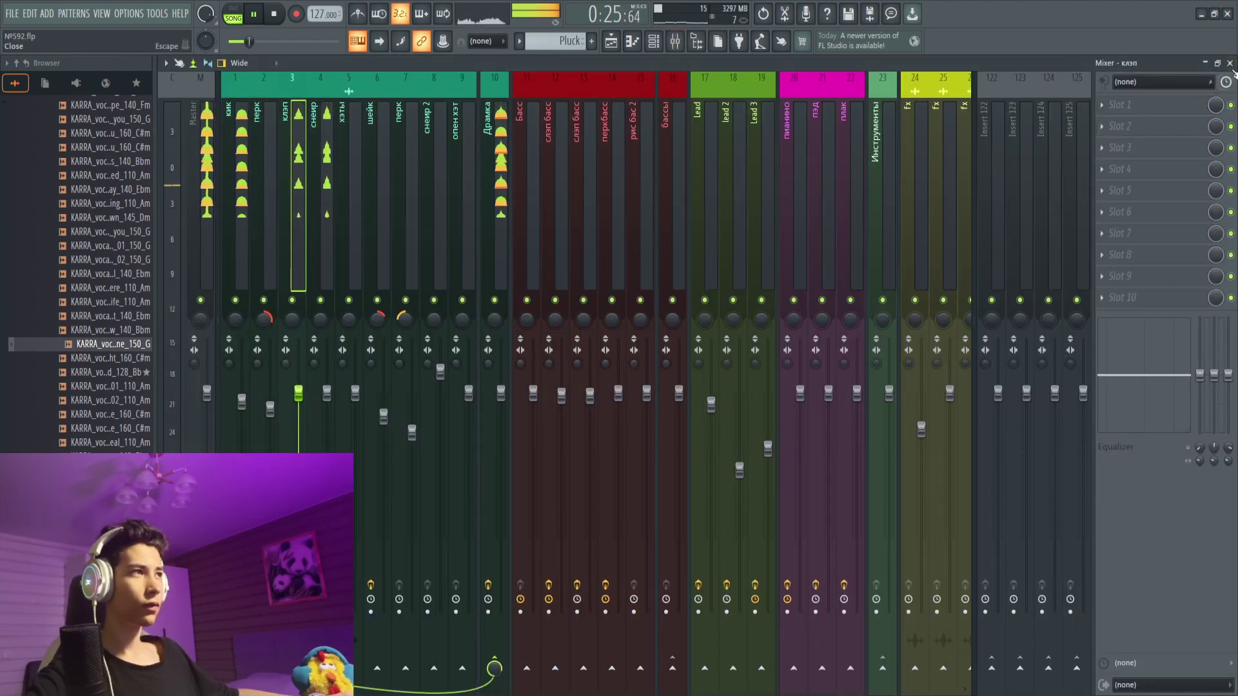
left_click(1230, 63)
- Unmute the shaker track, replay the drums and view the ValhallaVintageVerb settings on its mixer track 6
left_click(320, 392)
key("space")
key("space")
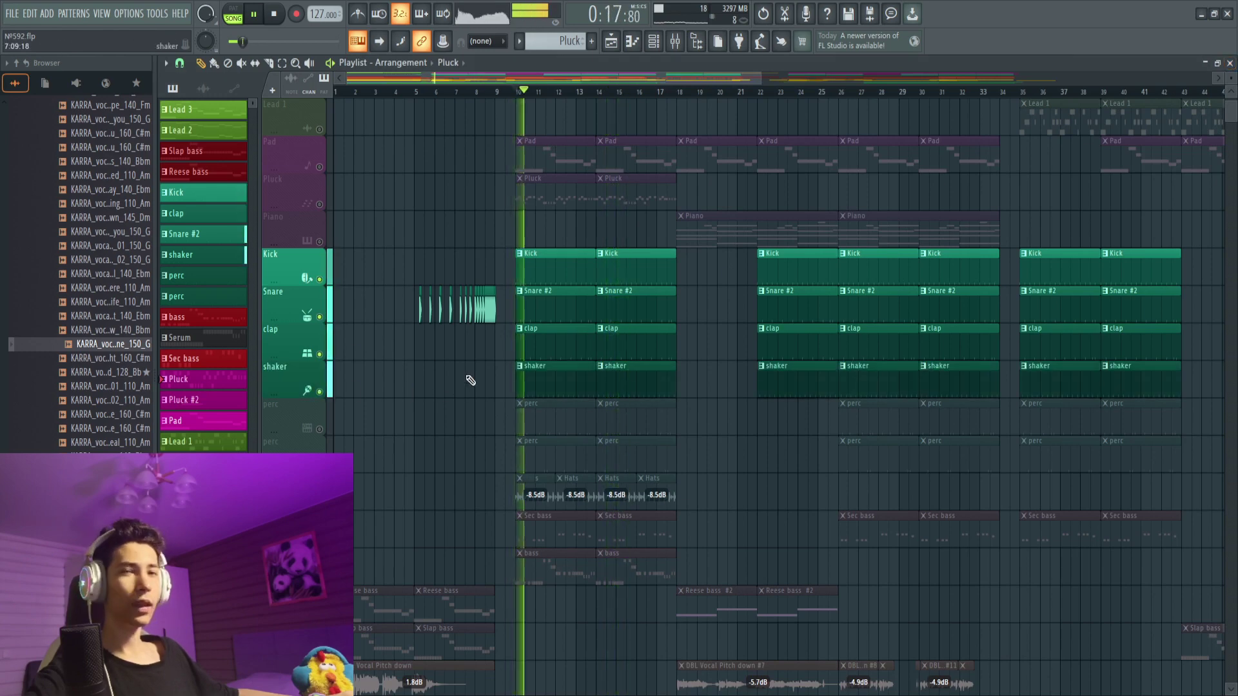
left_click(675, 42)
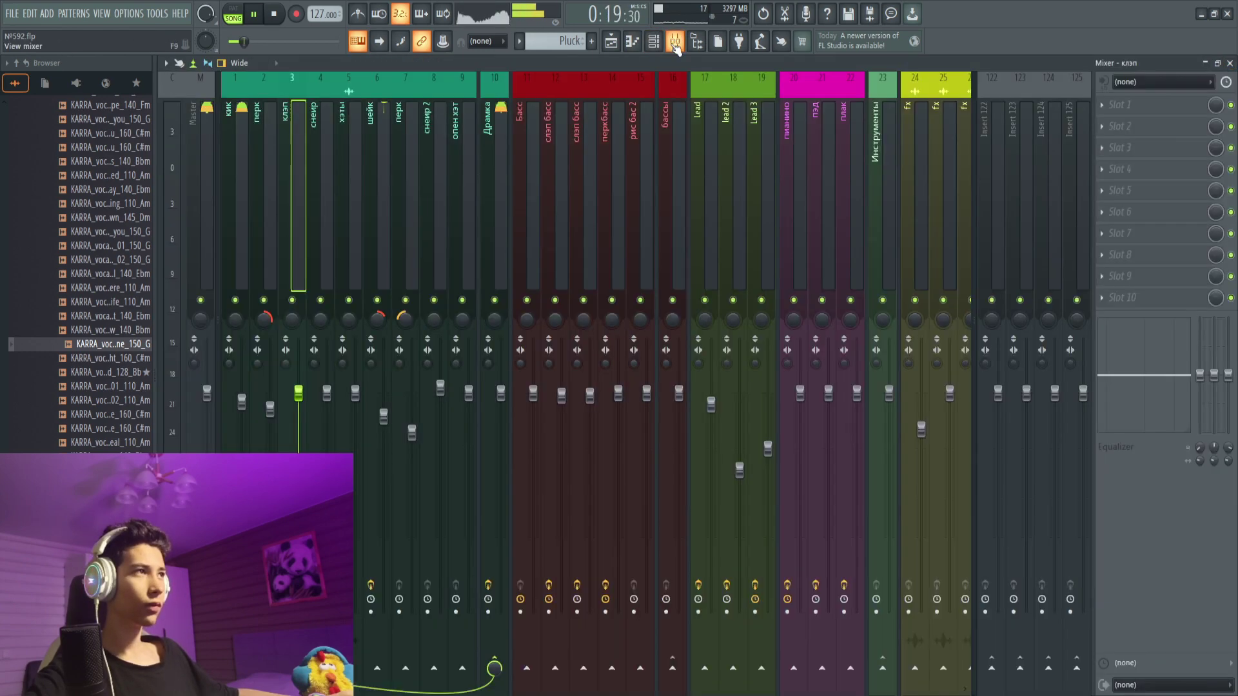
left_click(379, 147)
left_click(1148, 105)
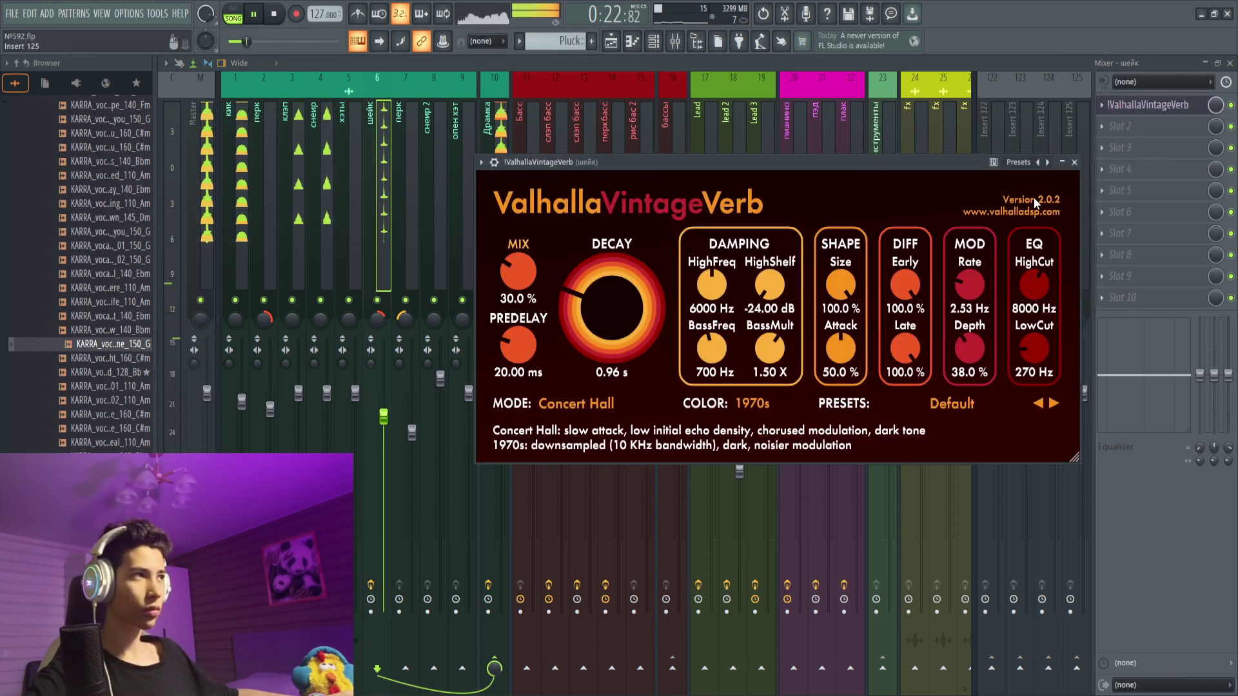
left_click(1075, 163)
left_click(1230, 63)
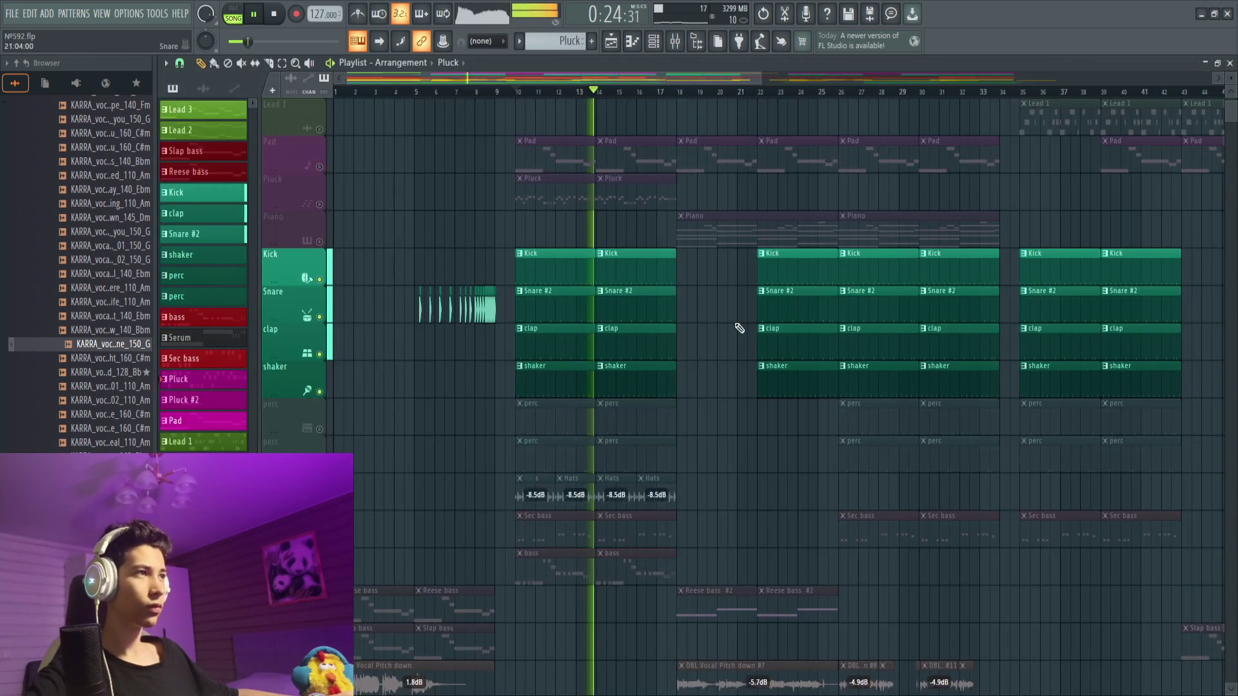
- Unmute both perc tracks, replay the drums from bar 10 and check the perc channels in the mixer for effects
left_click(319, 430)
left_click(319, 467)
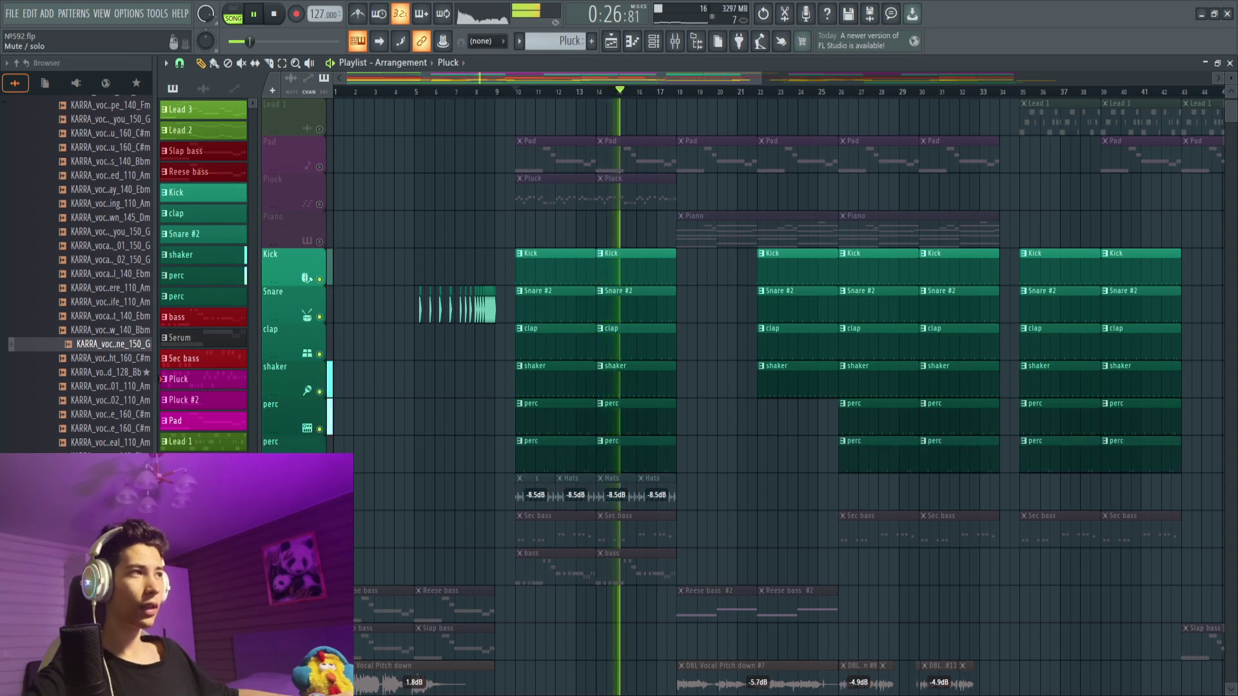
left_click(518, 92)
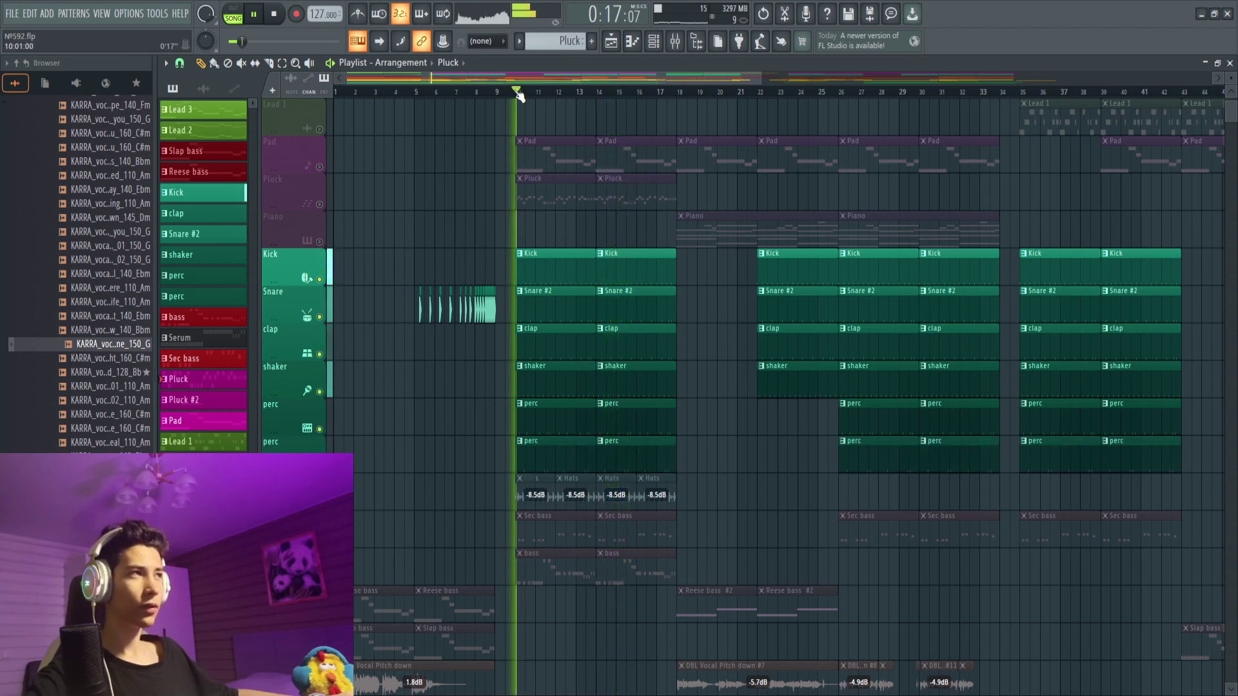
left_click(676, 44)
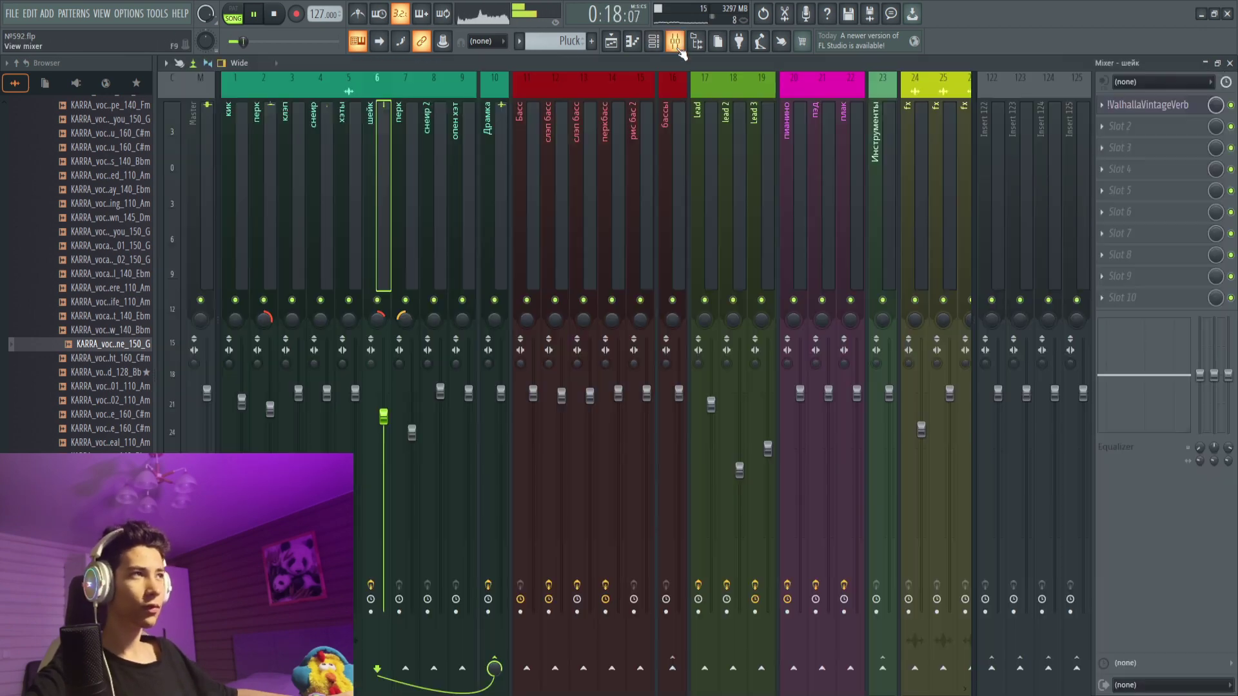
left_click(407, 175)
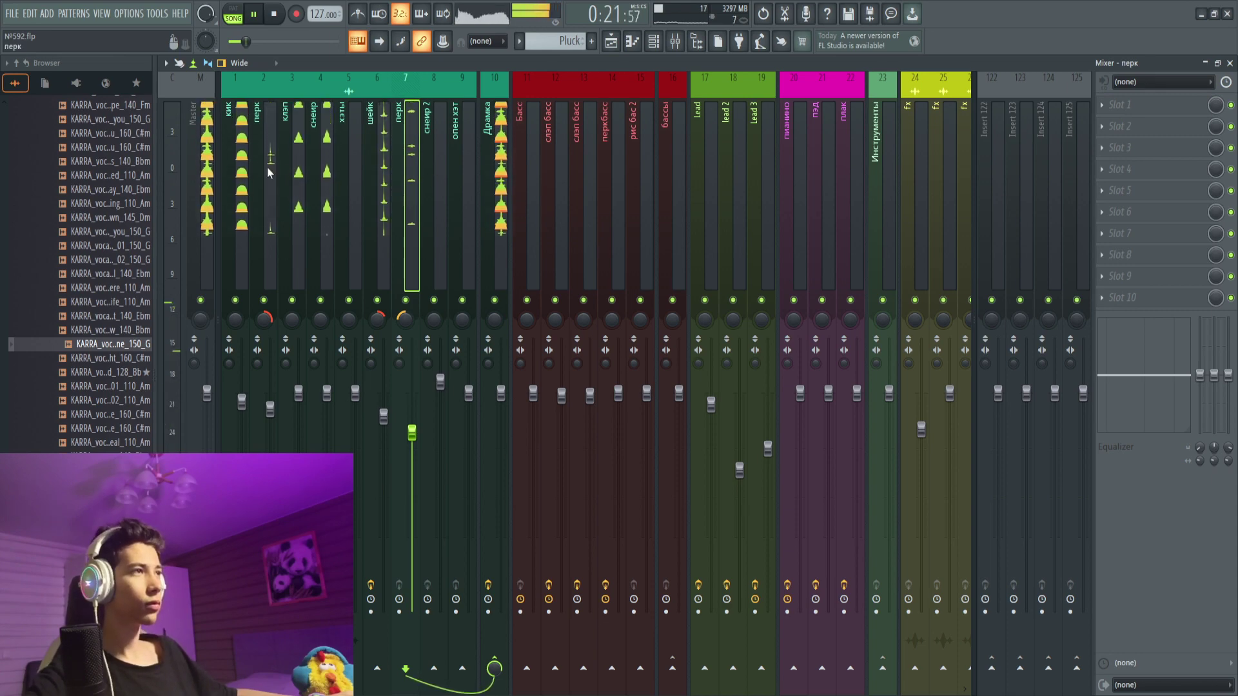
key("F9")
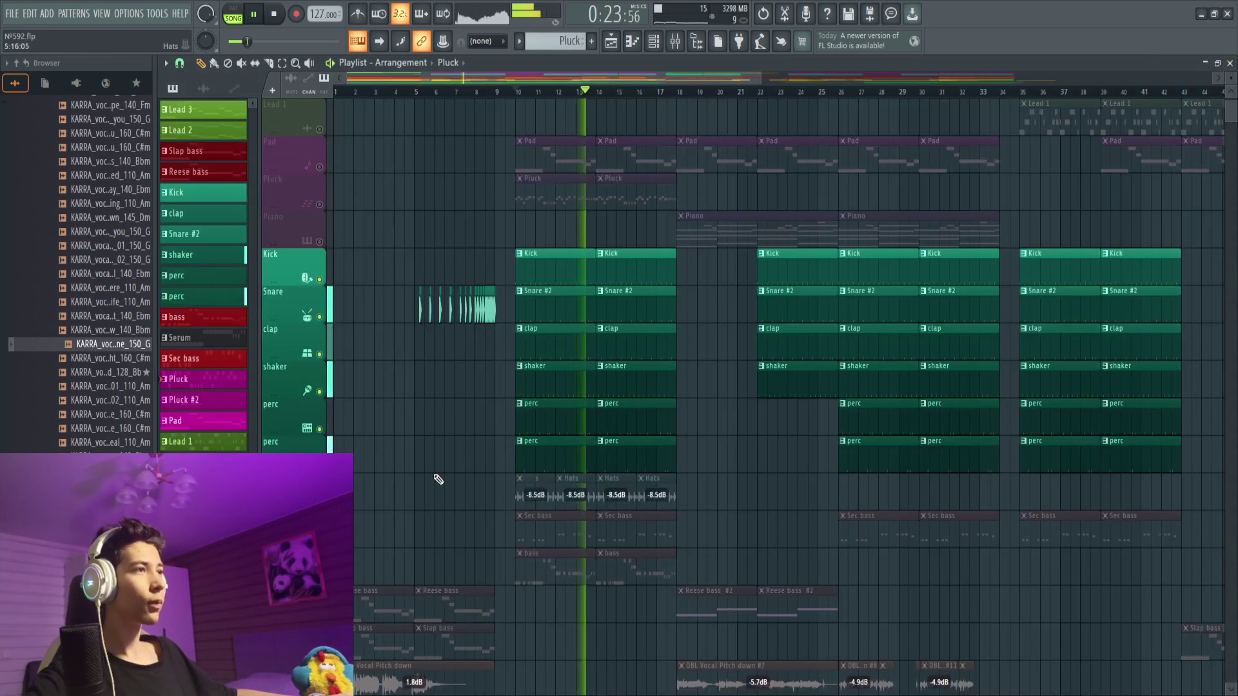
- Unmute the Hats track, replay the full drum section and check its mixer track 5 for effects
left_click(319, 504)
key("space")
key("space")
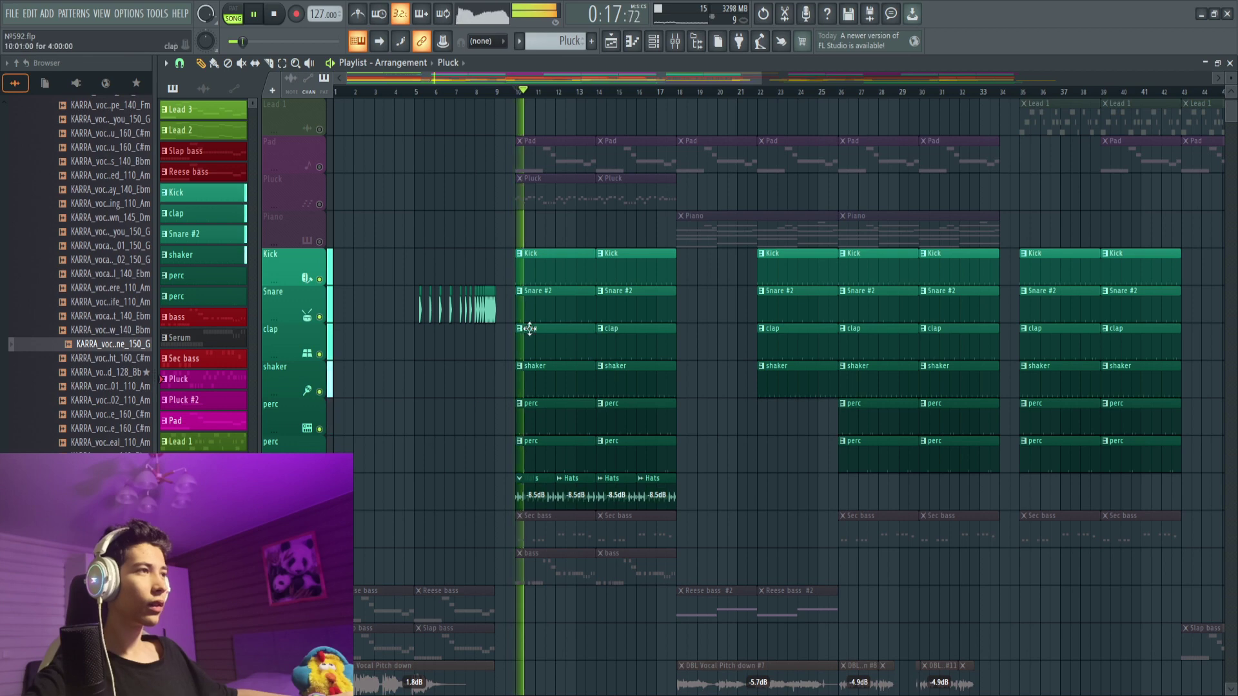
left_click(676, 41)
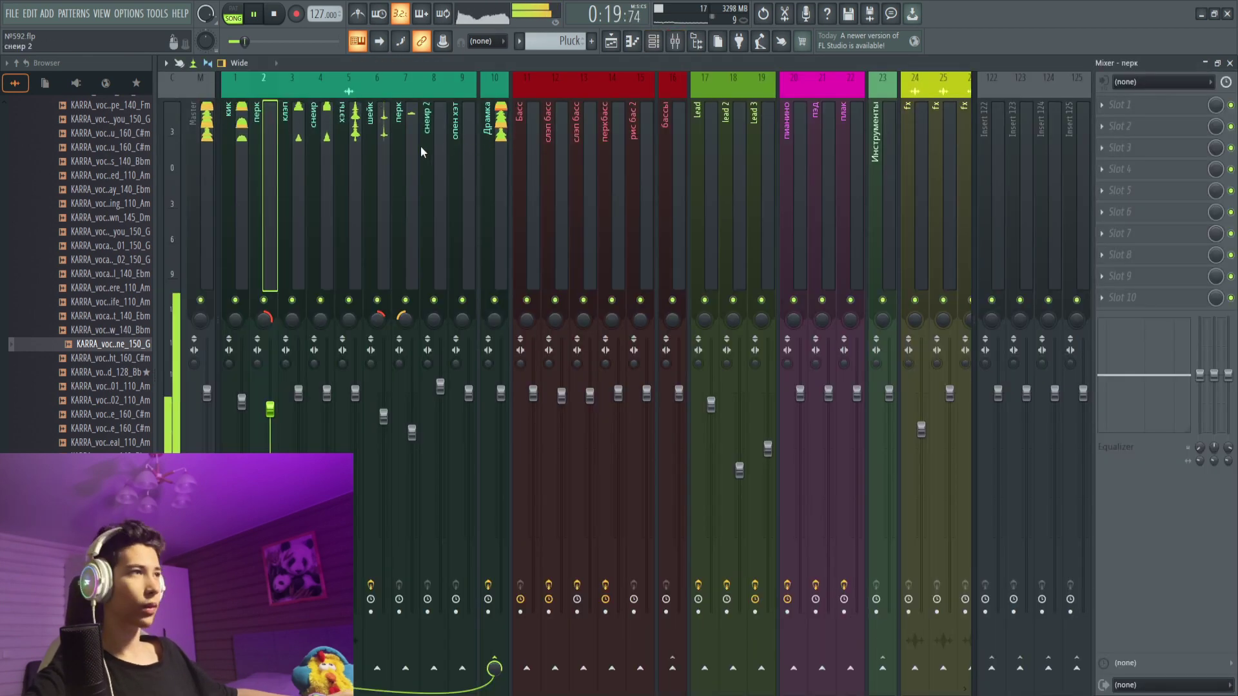
left_click(350, 145)
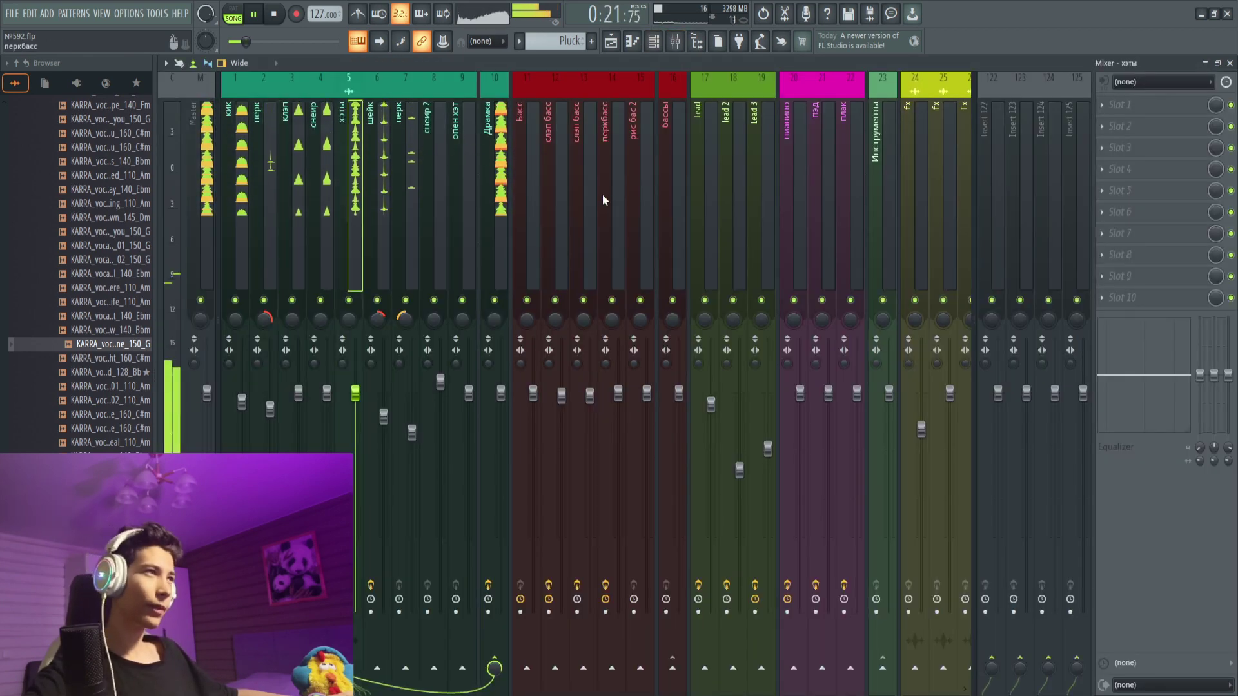
- Solo the Bass track, play it from bar 10 and check its mixer track 11 for effects
left_click(1230, 63)
key("space")
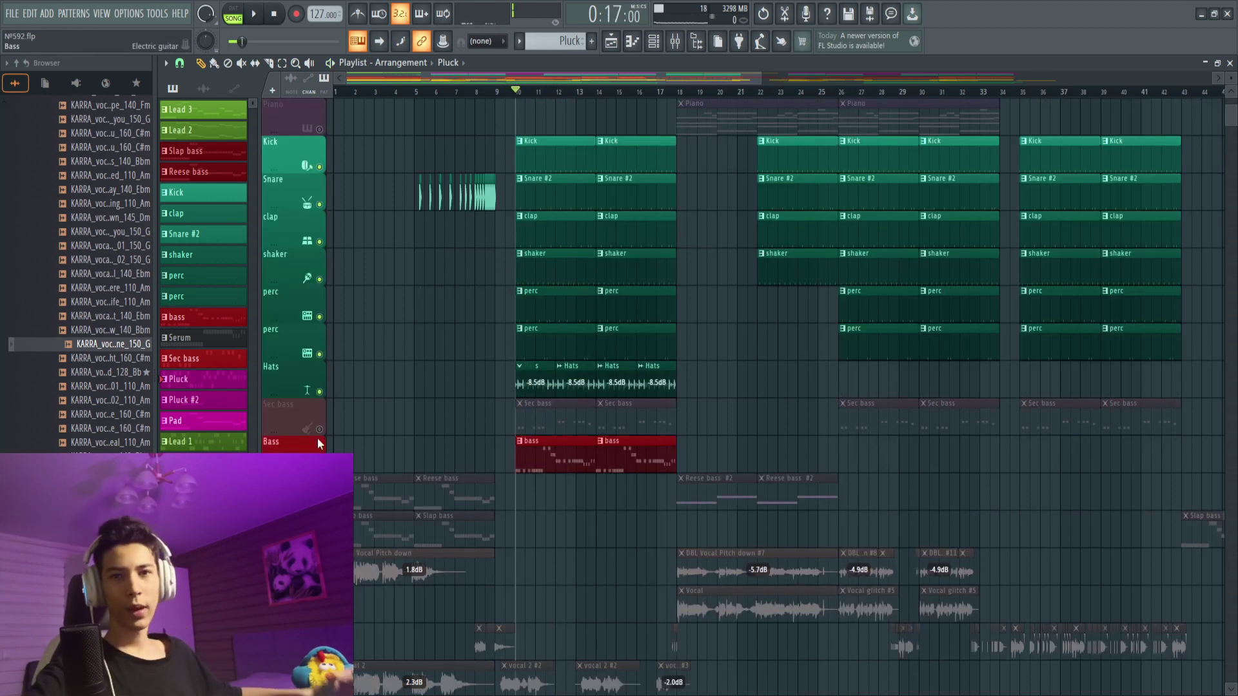
right_click(319, 467)
key("space")
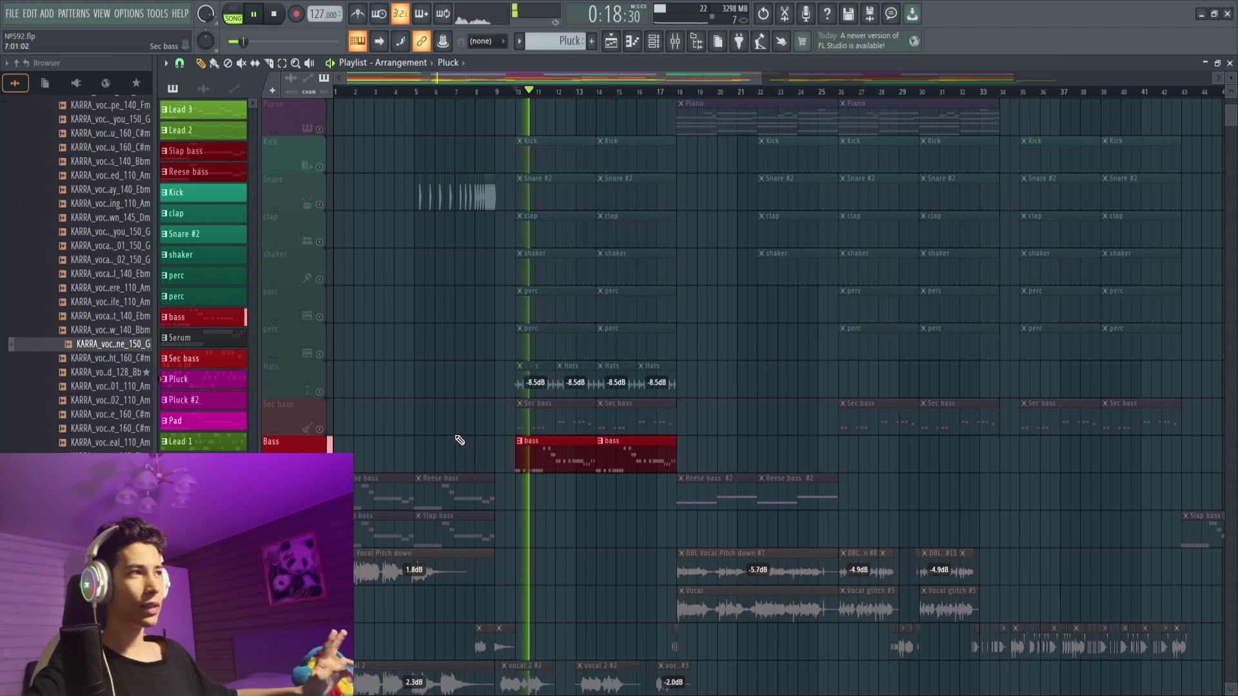
key("F9")
left_click(530, 162)
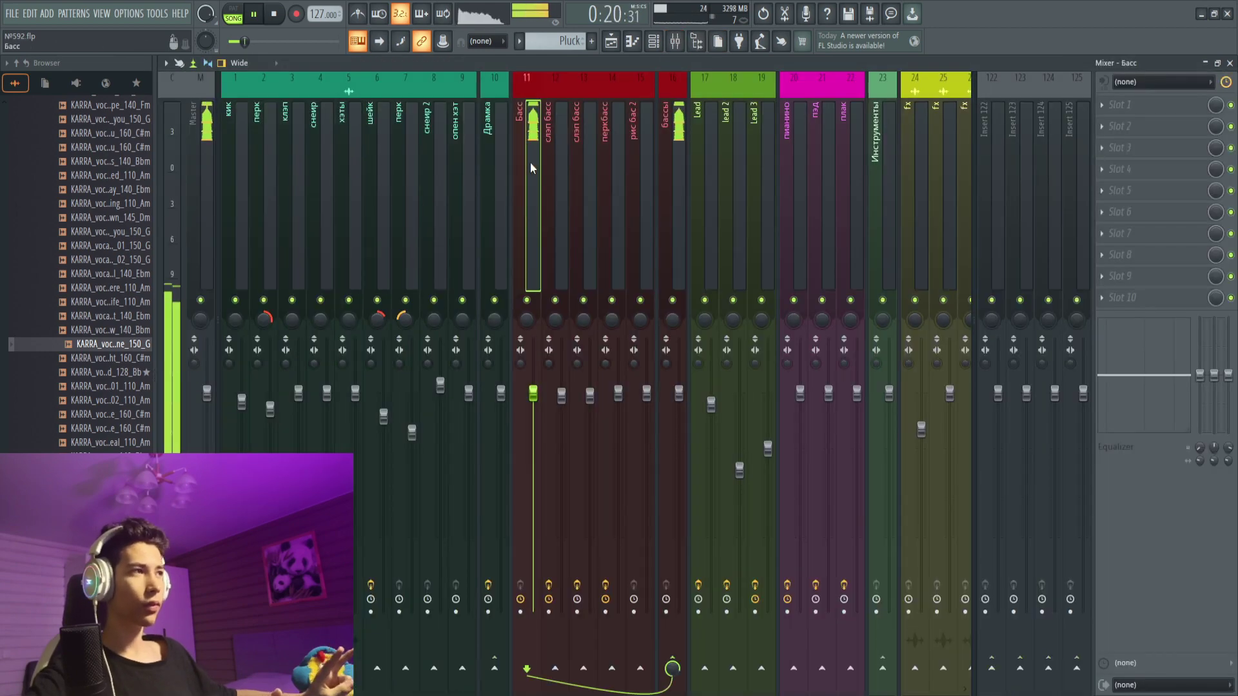
- View the VC 160 compressor and Pro-Q 3 settings on the drum bus, mixer track 10, and return to the playlist
left_click(495, 186)
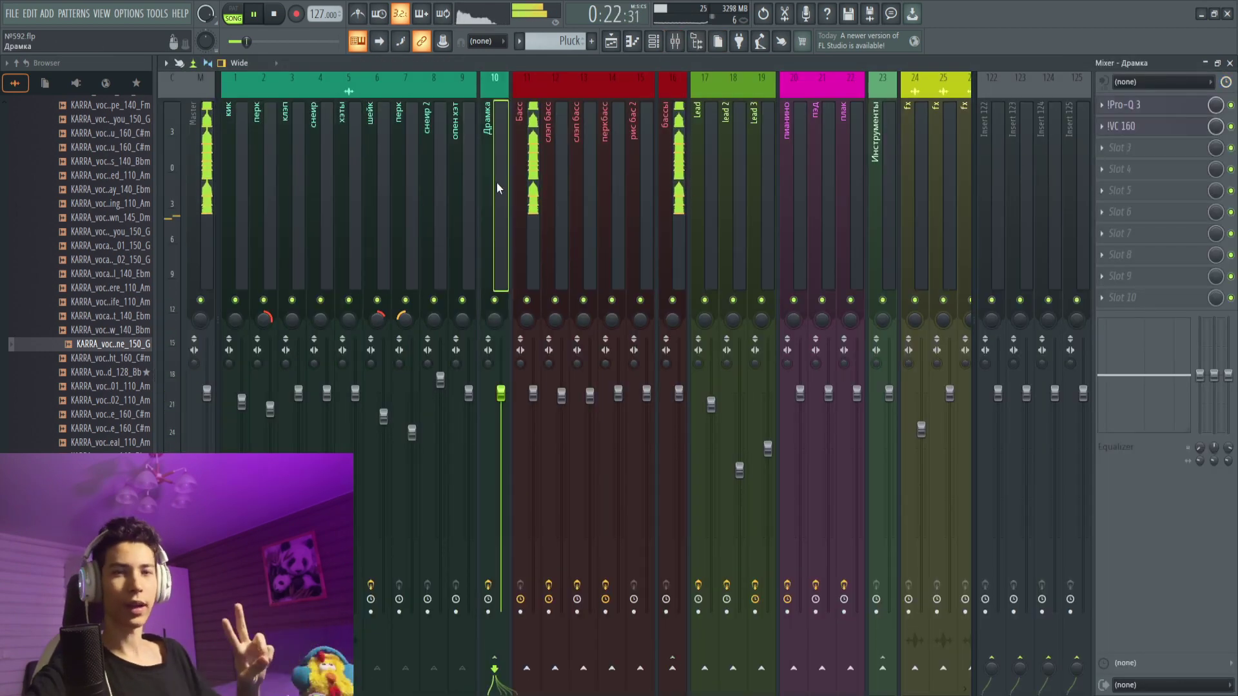
left_click(1147, 129)
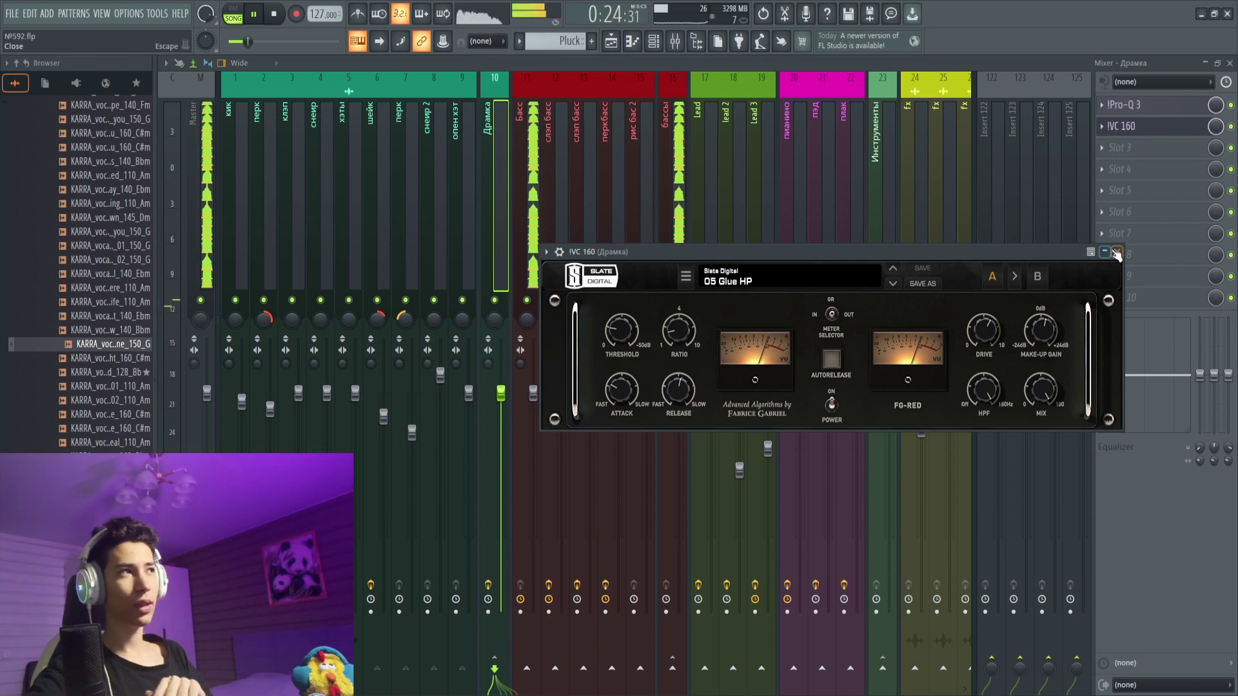
left_click(1135, 106)
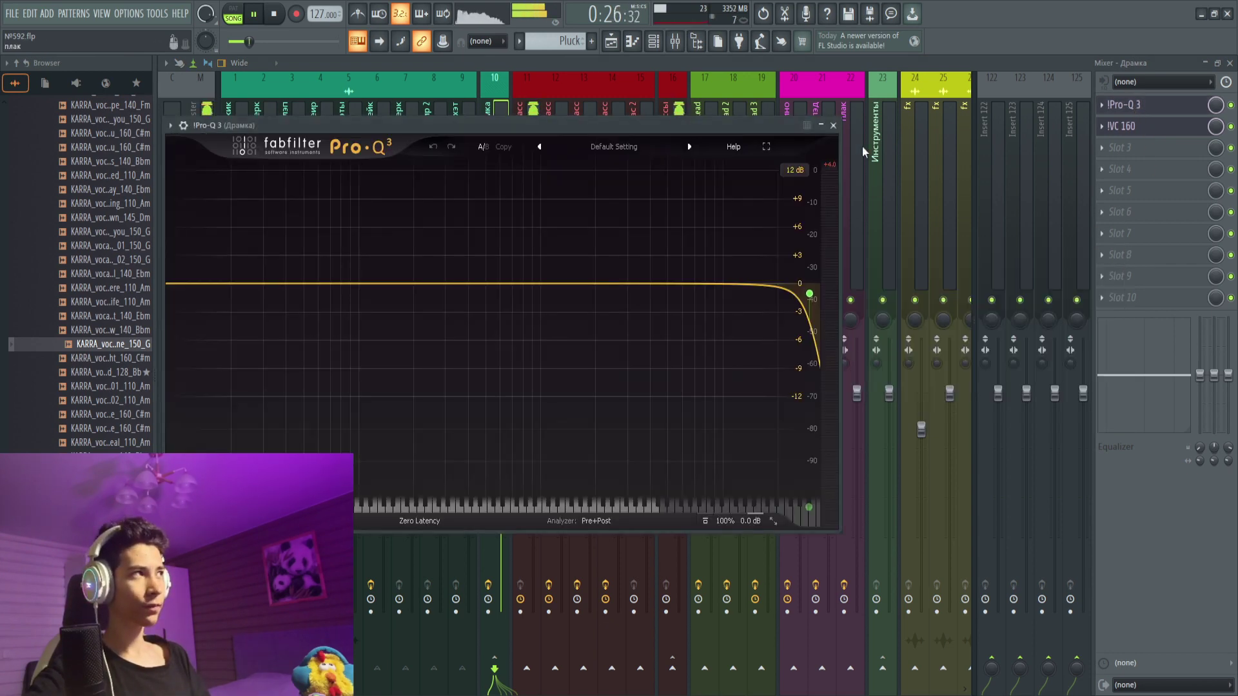
left_click(834, 127)
left_click(1229, 64)
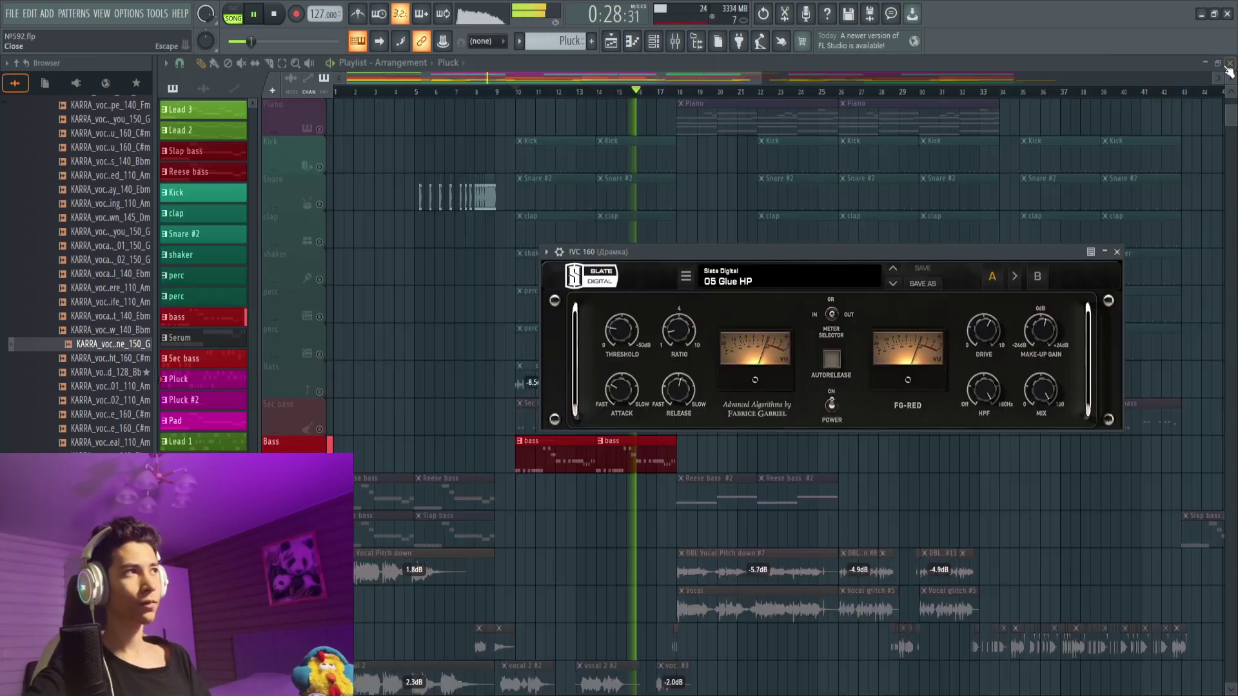
key("Escape")
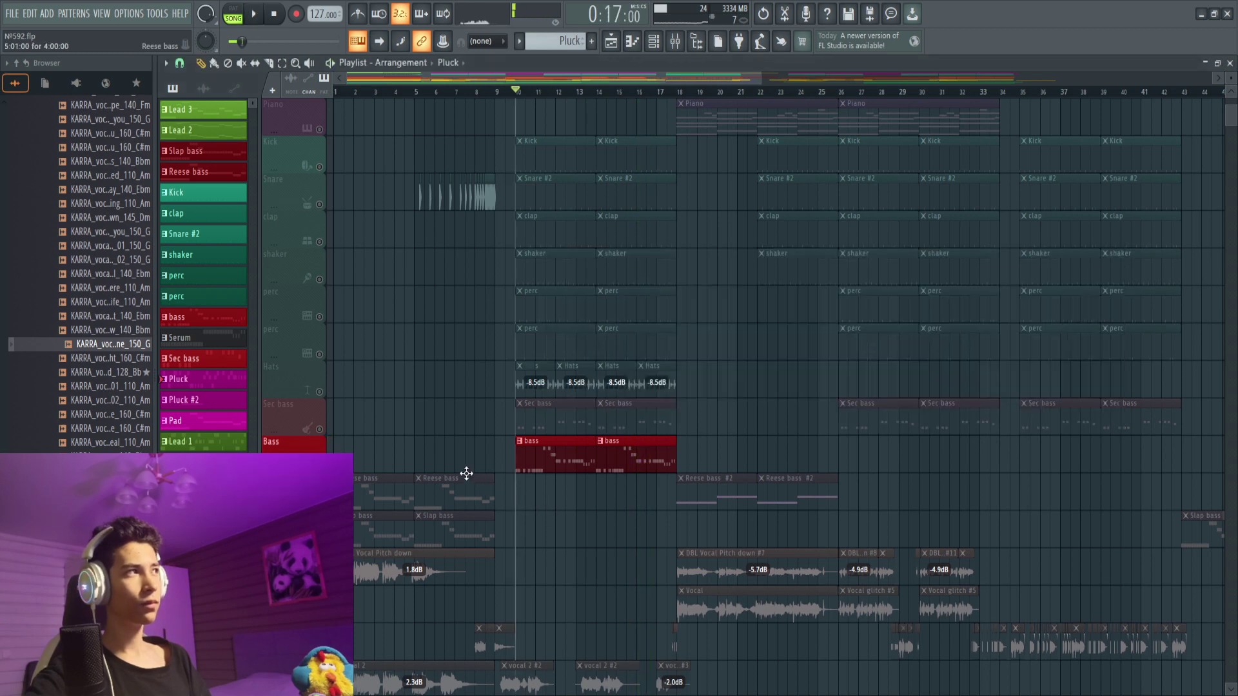
- Unmute the Sec bass track alongside the bass and view the Kickstart 2 settings on its mixer track 14
left_click(320, 429)
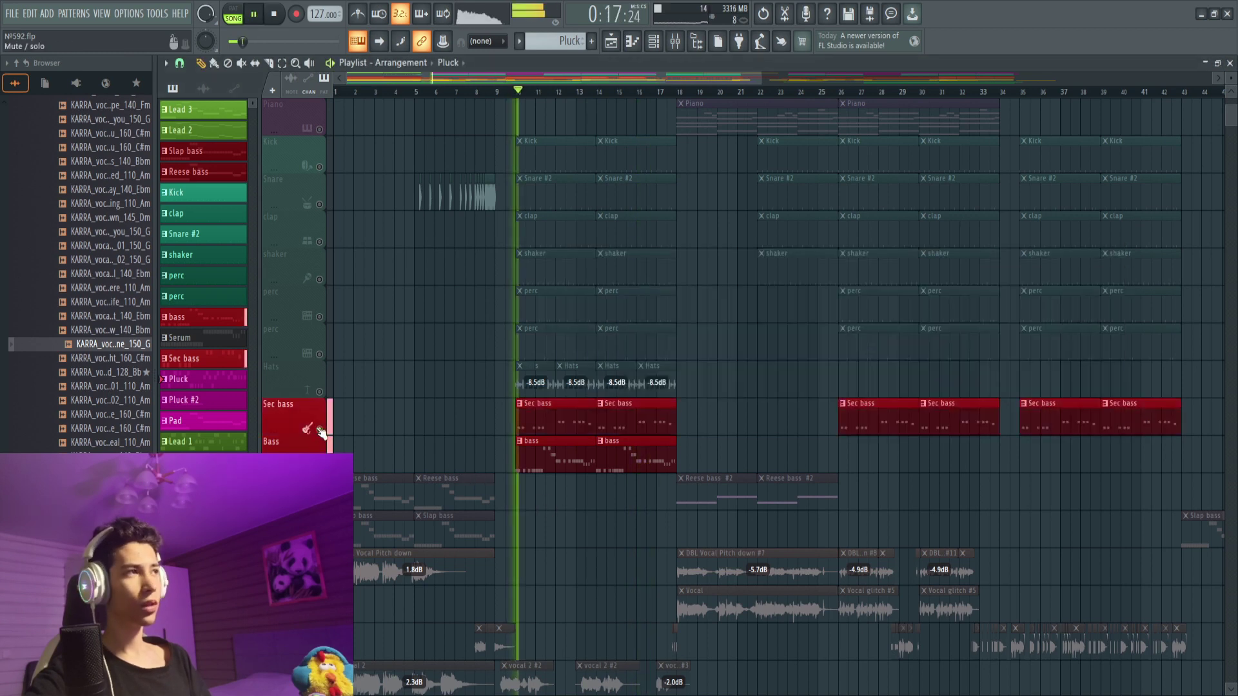
left_click(675, 41)
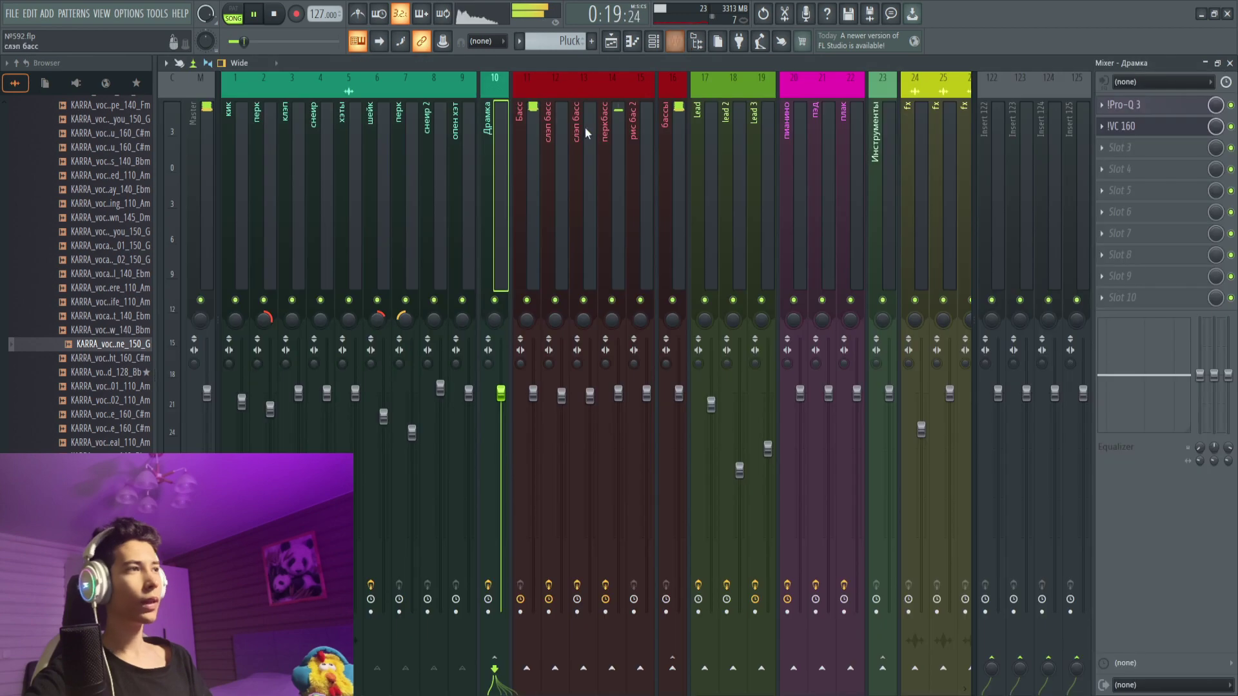
left_click(618, 166)
left_click(1131, 105)
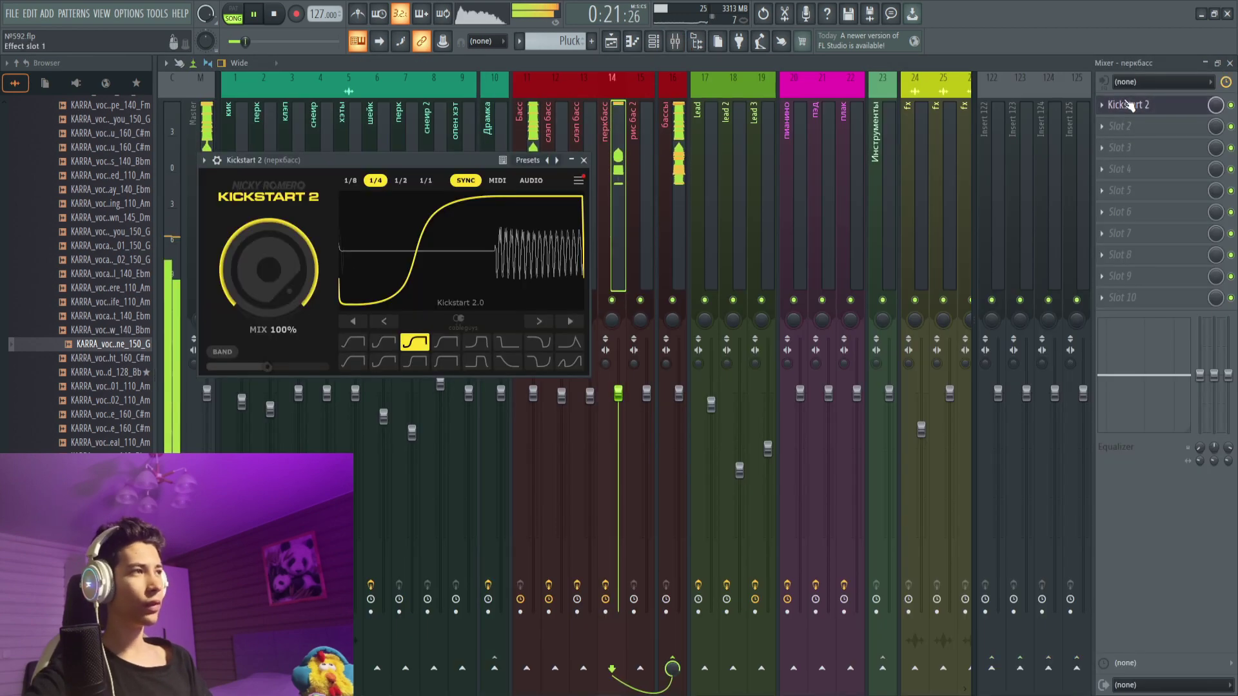
left_click(584, 160)
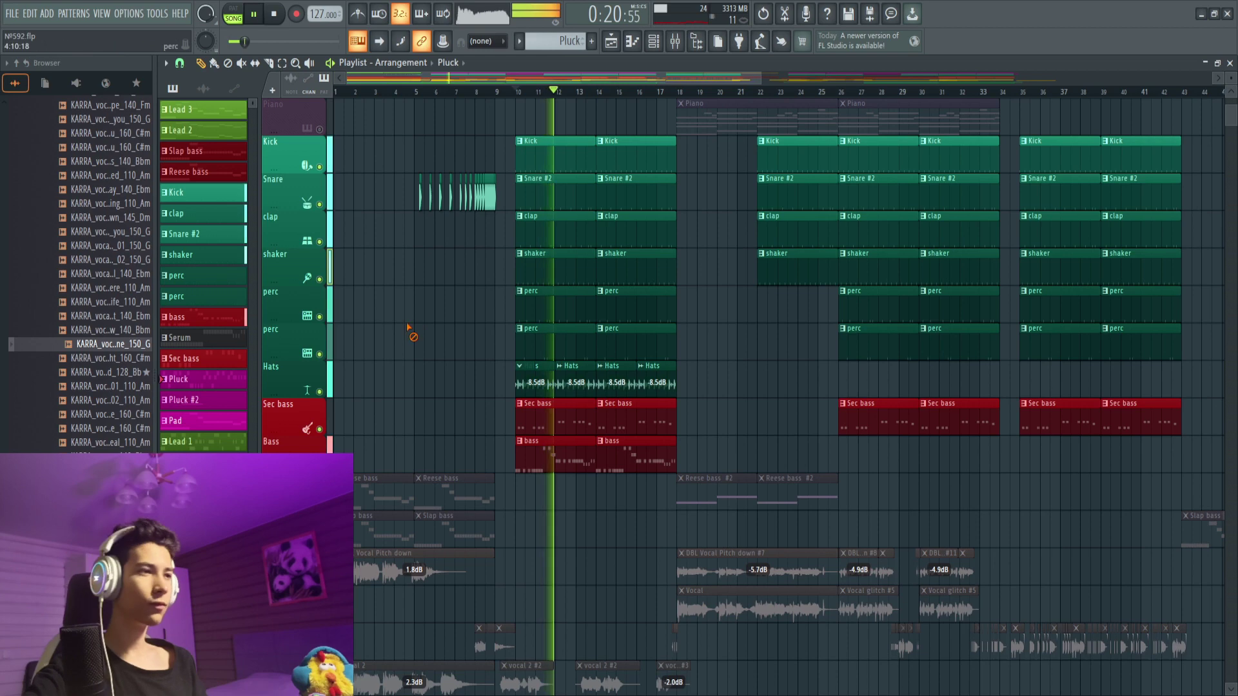
scroll(630, 445, "down", 4)
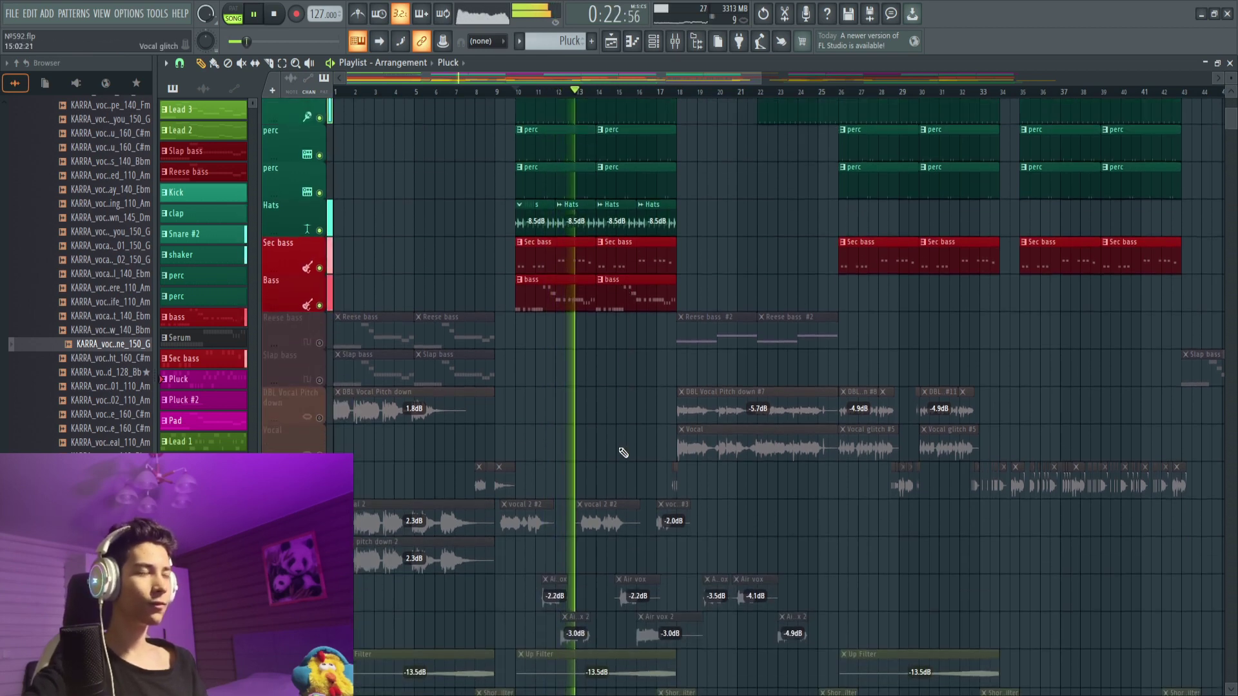
scroll(623, 453, "up", 7)
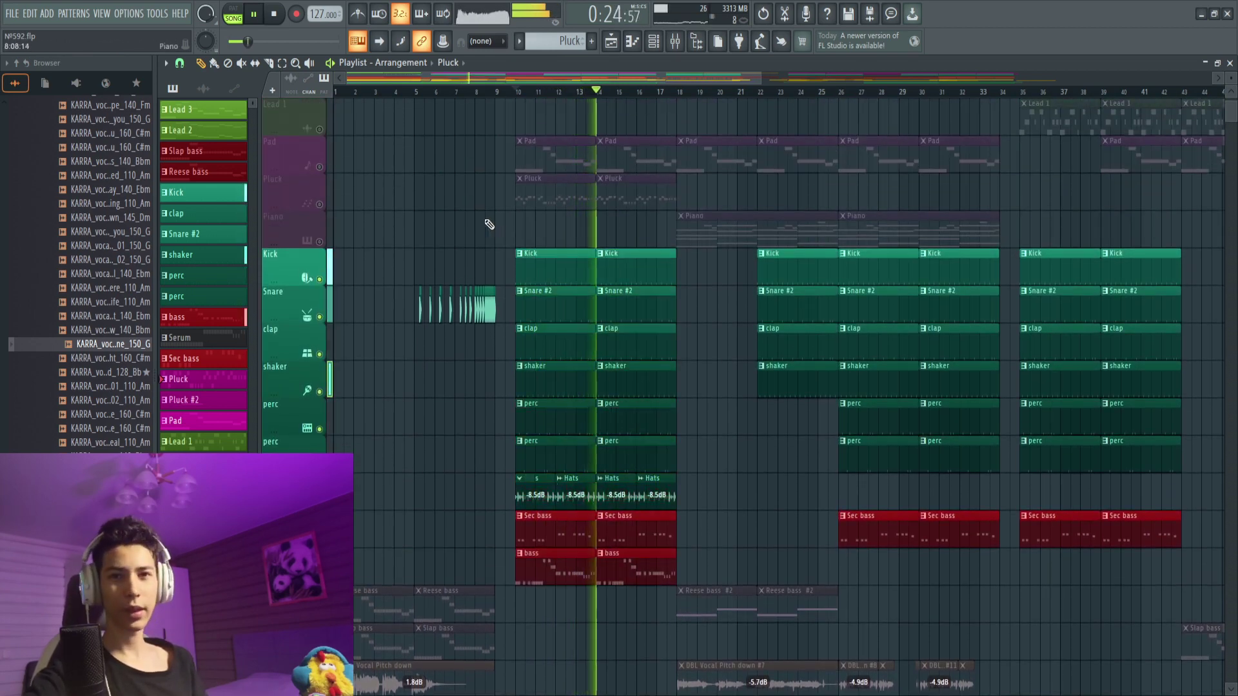
scroll(626, 472, "up", 2)
scroll(626, 471, "down", 2)
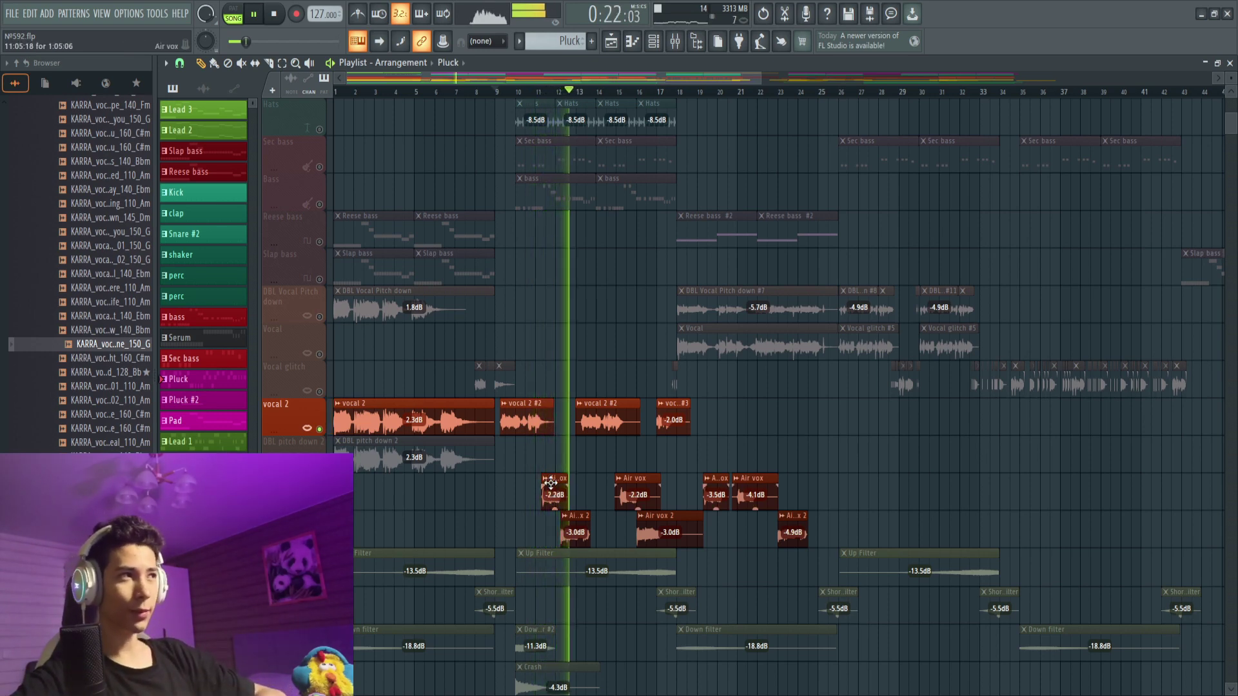
- Go through the Pro-Q 3, Pro-C 2, ValhallaDelay, ValhallaShimmer and Endless Smile effects on vocal mixer track 33, and stop playback
left_click(679, 47)
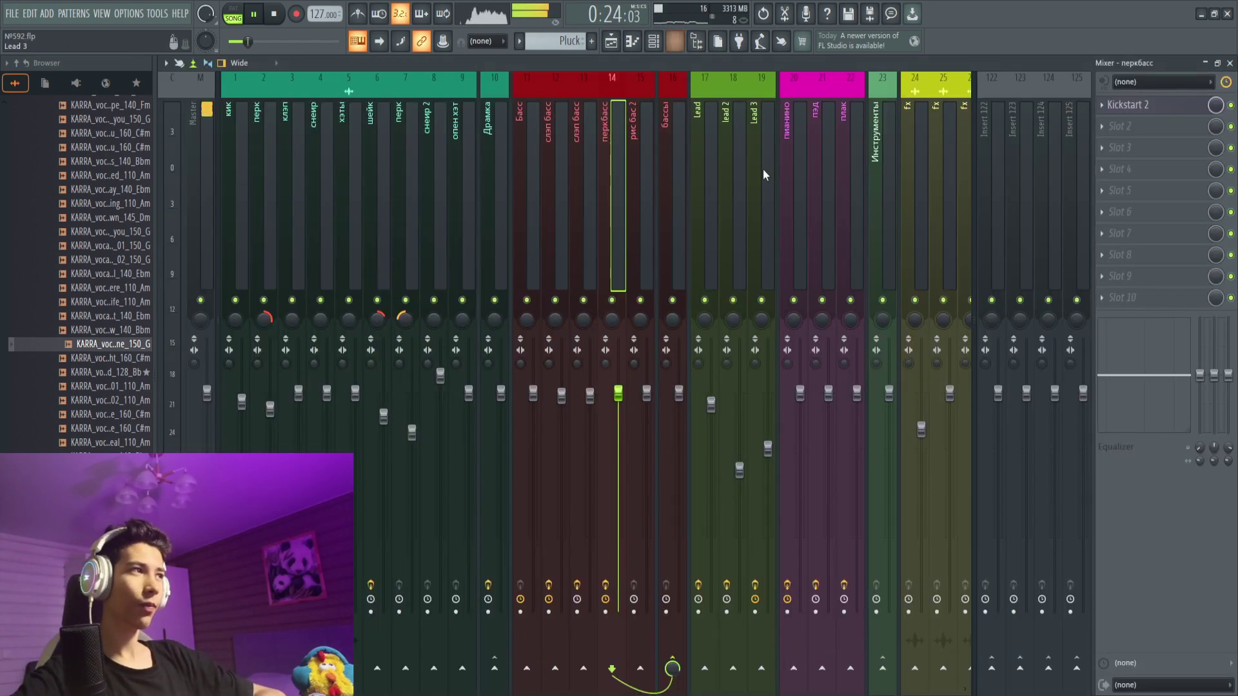
scroll(806, 187, "down", 6)
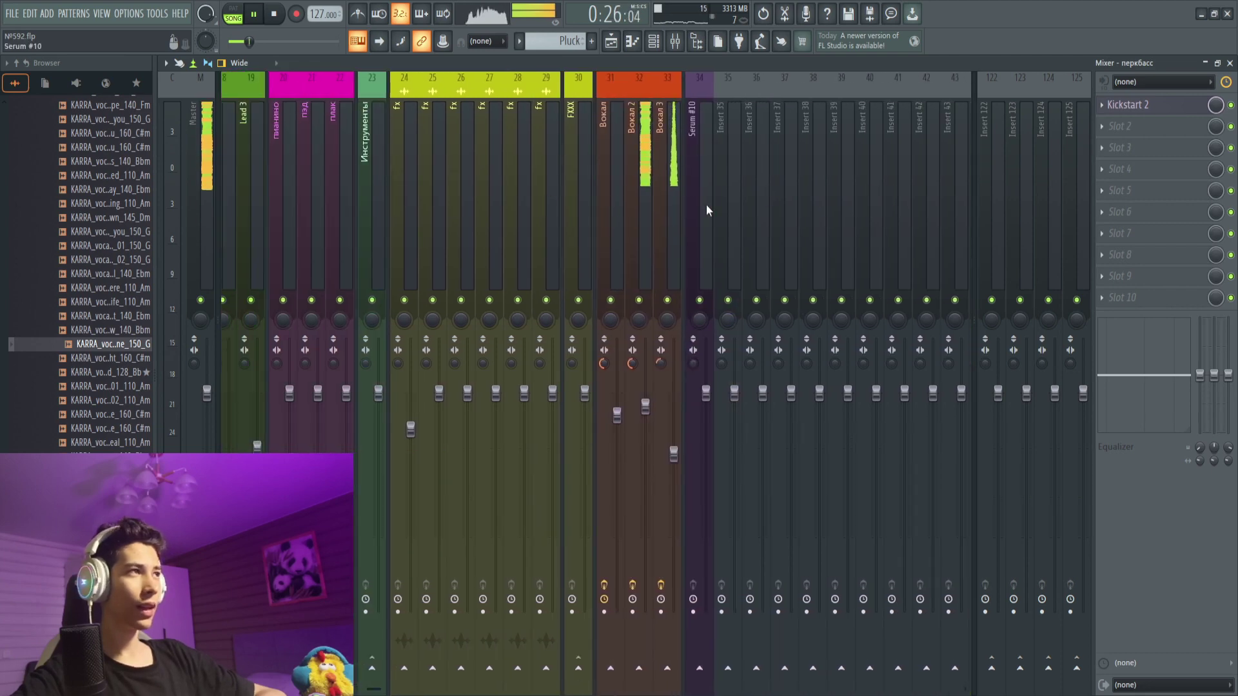
left_click(663, 196)
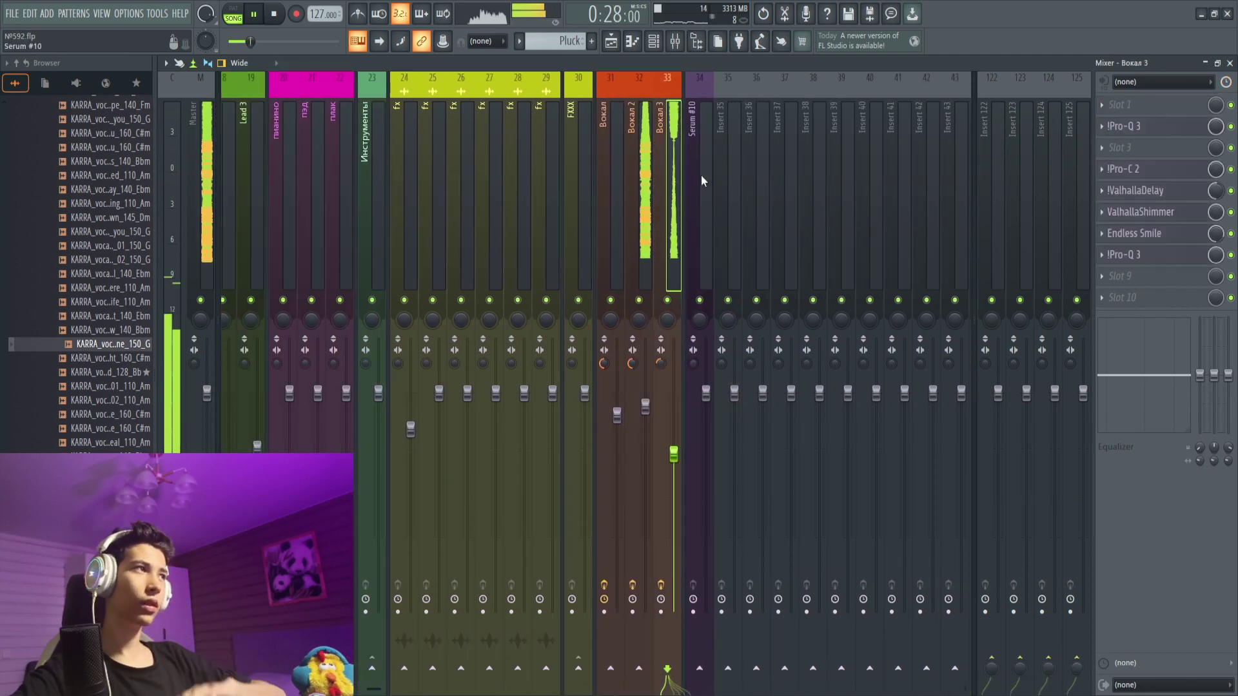
left_click(1141, 129)
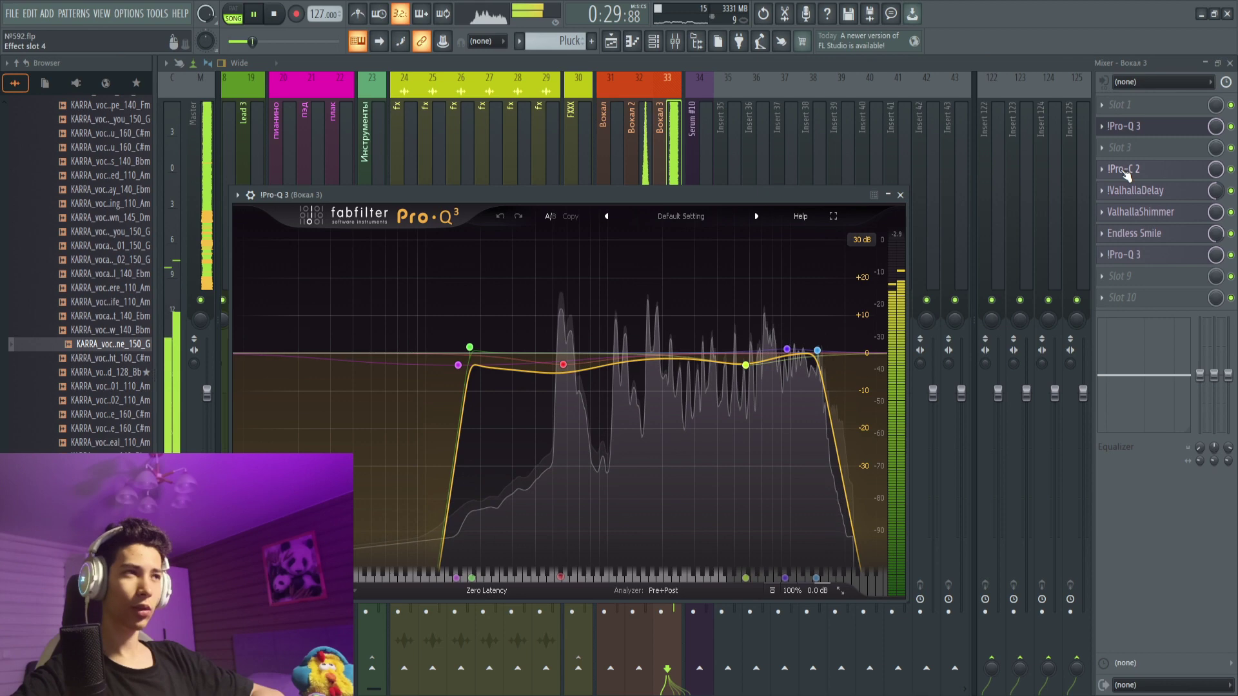
left_click(1124, 170)
left_click(1119, 194)
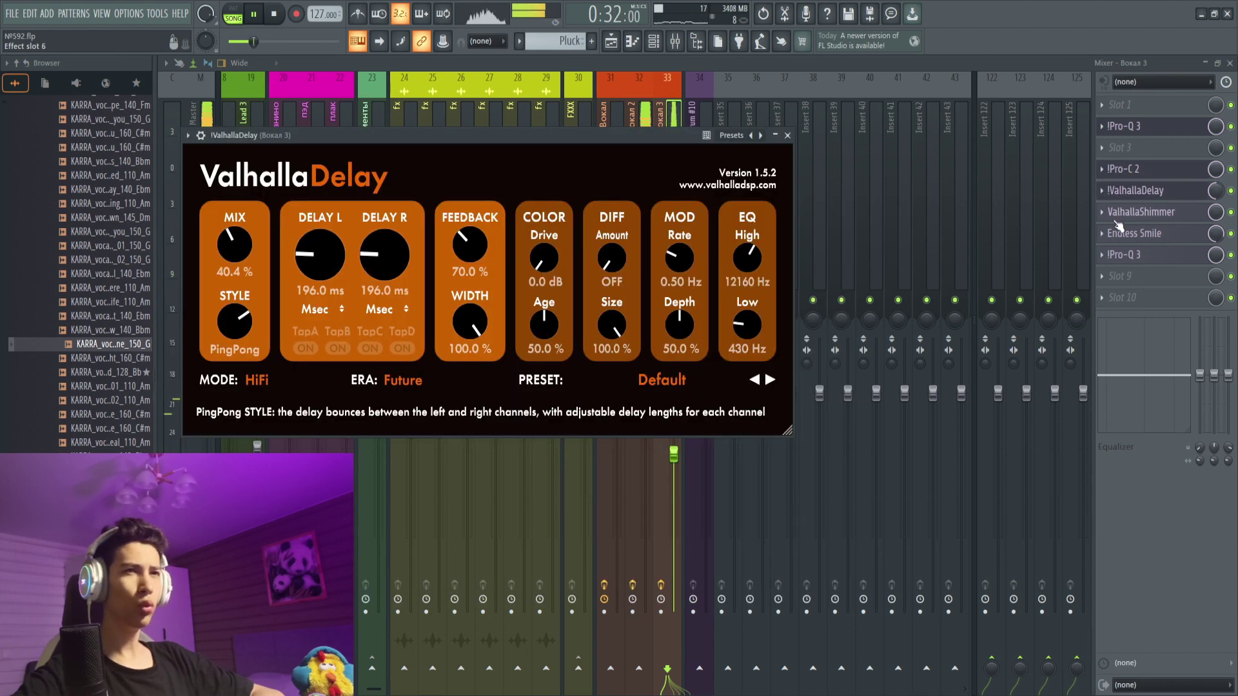
left_click(1135, 214)
left_click(1132, 237)
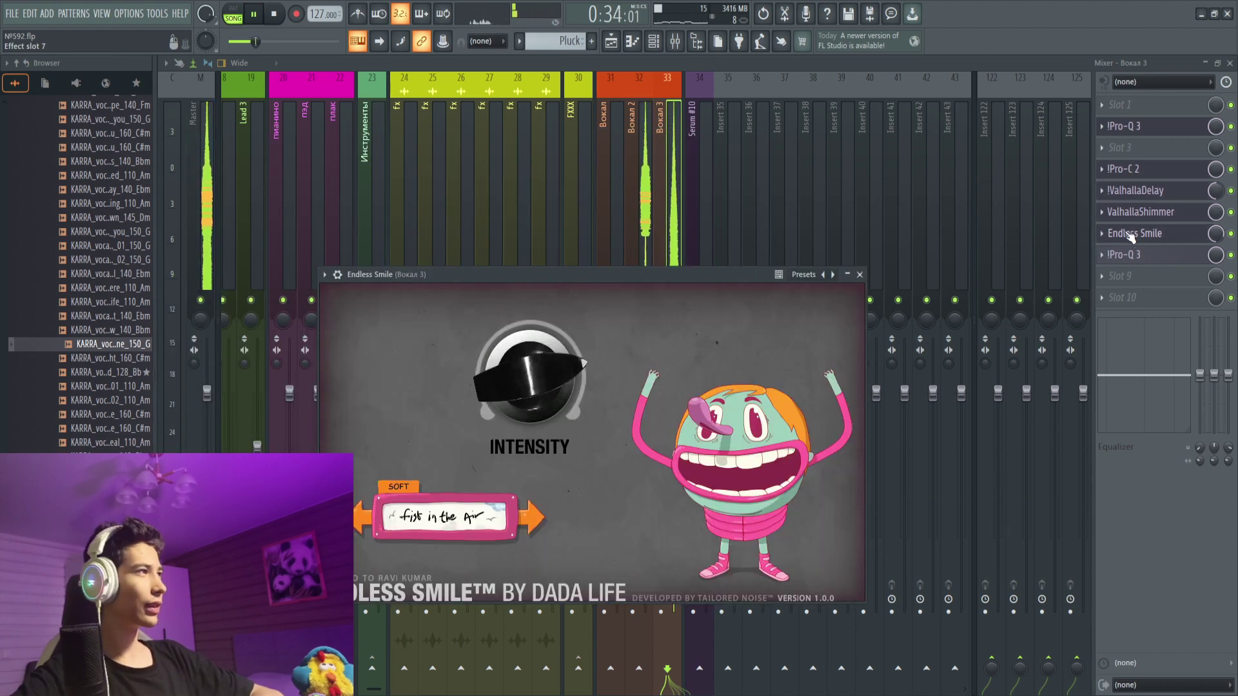
left_click(1140, 250)
left_click(987, 135)
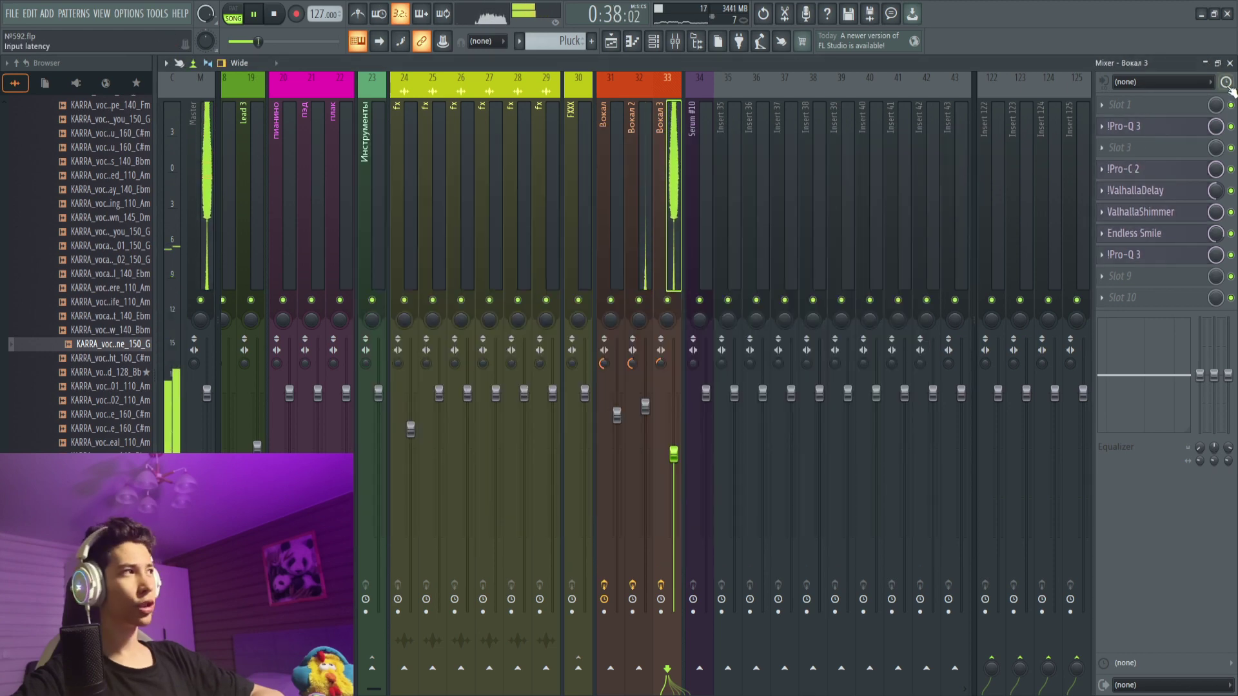
left_click(1230, 63)
key("space")
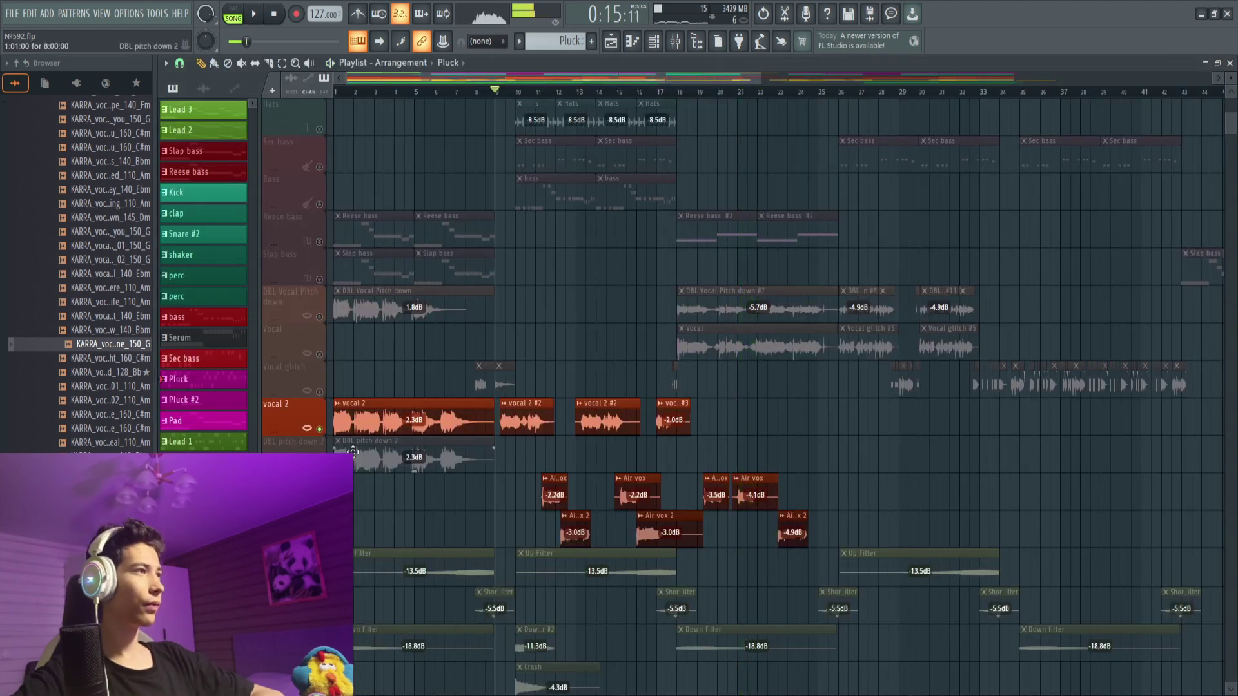
- Unmute all tracks in the playlist
scroll(472, 312, "up", 6)
scroll(414, 304, "up", 6)
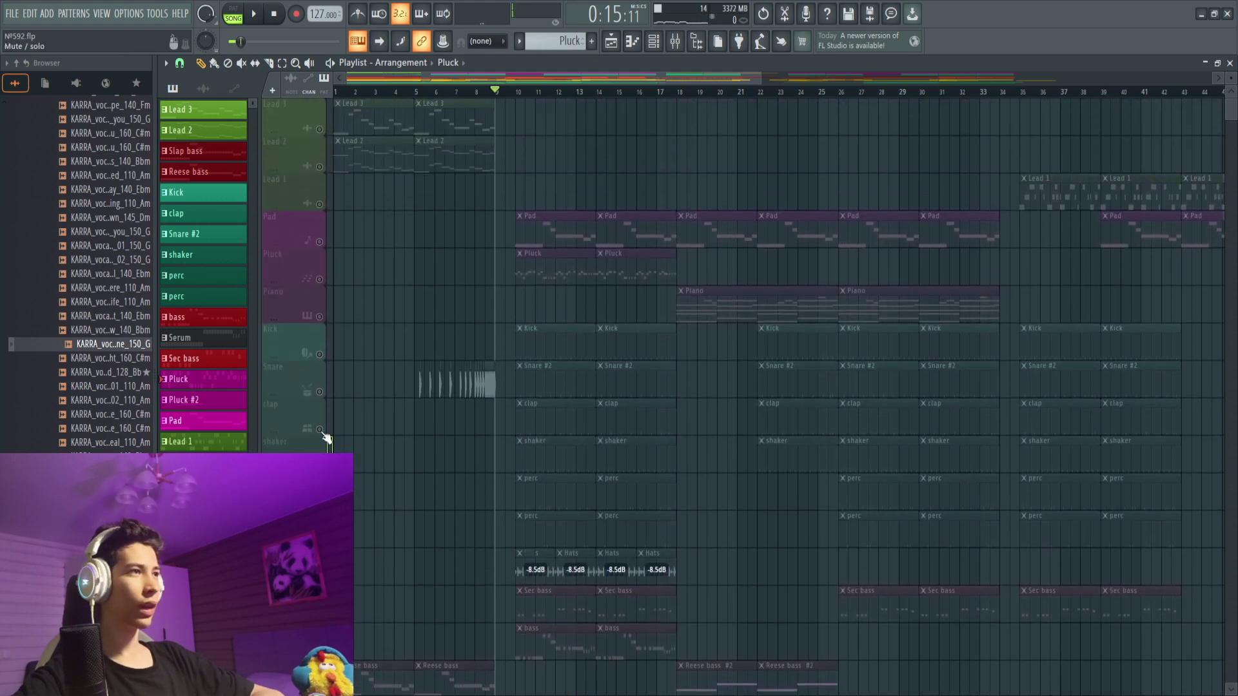
left_click(321, 431)
right_click(321, 432)
- Solo the Snare track and play the snare roll leading up to bar 9
scroll(389, 433, "down", 8)
scroll(395, 432, "up", 6)
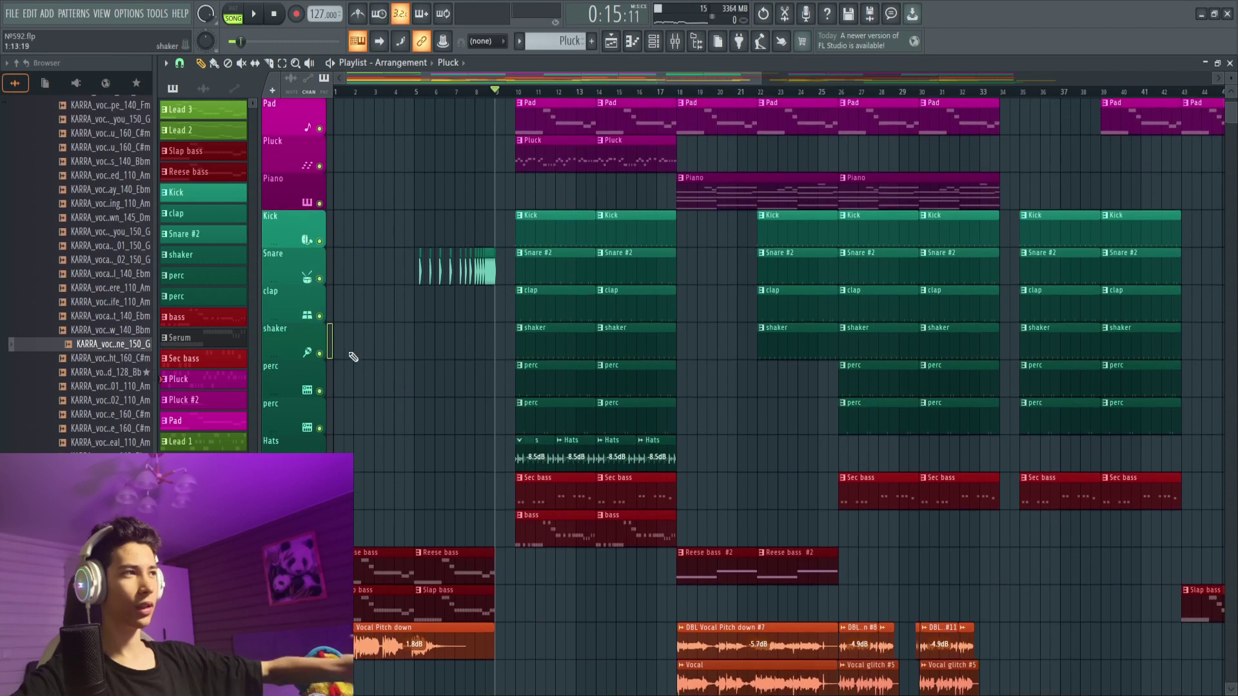
right_click(320, 279)
key("space")
scroll(423, 242, "down", 4)
scroll(442, 257, "up", 4)
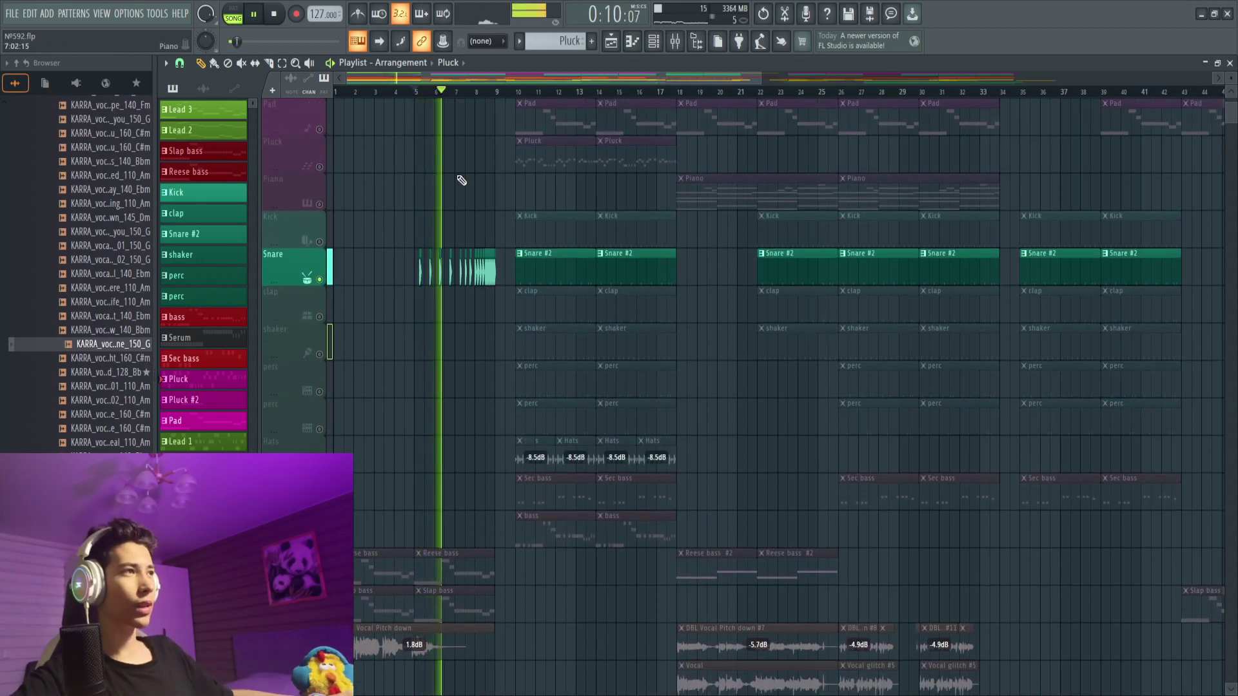
scroll(464, 316, "up", 5)
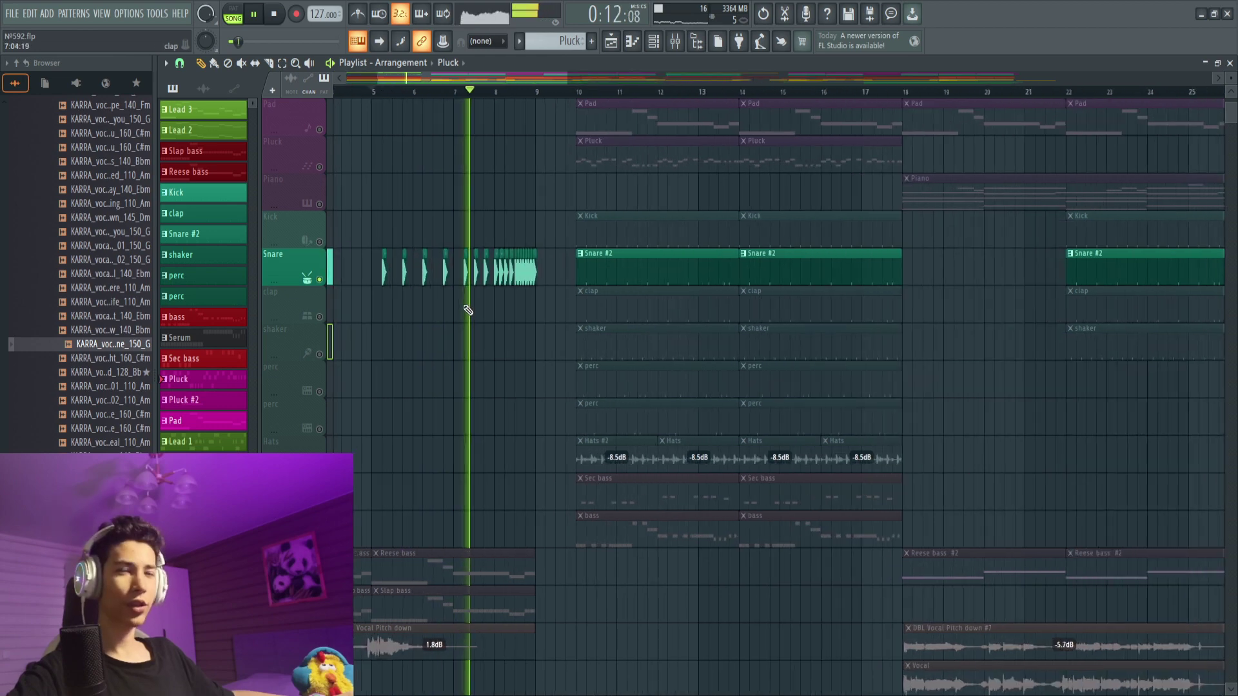
- Unmute the Short Up Filter, Crash, Impact and Fill tracks alongside the Up Filter and Down filter tracks
scroll(528, 312, "down", 2)
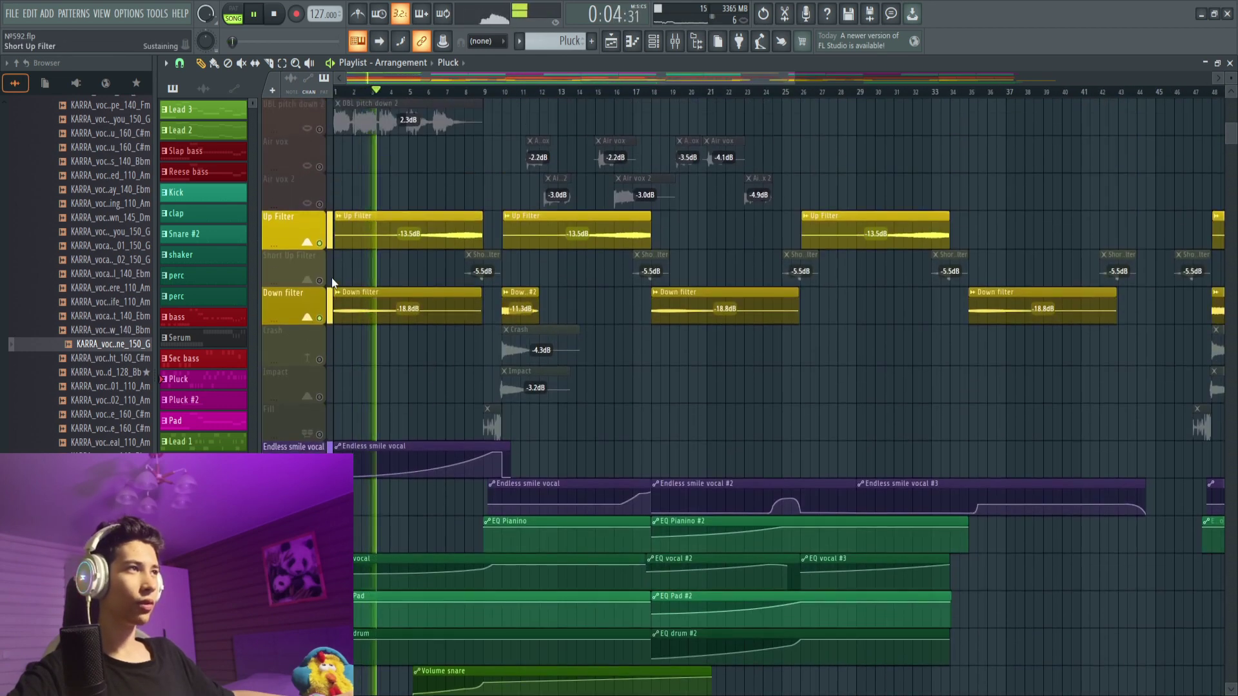
left_click(319, 280)
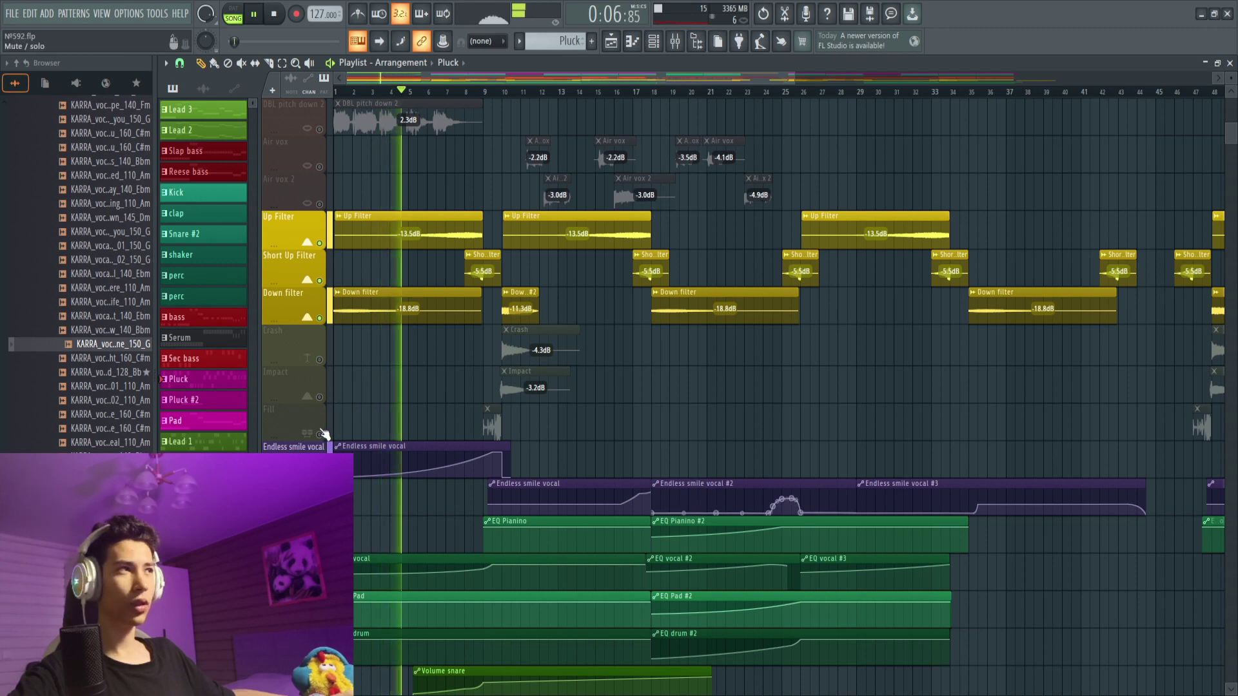
left_click(319, 396)
left_click(320, 359)
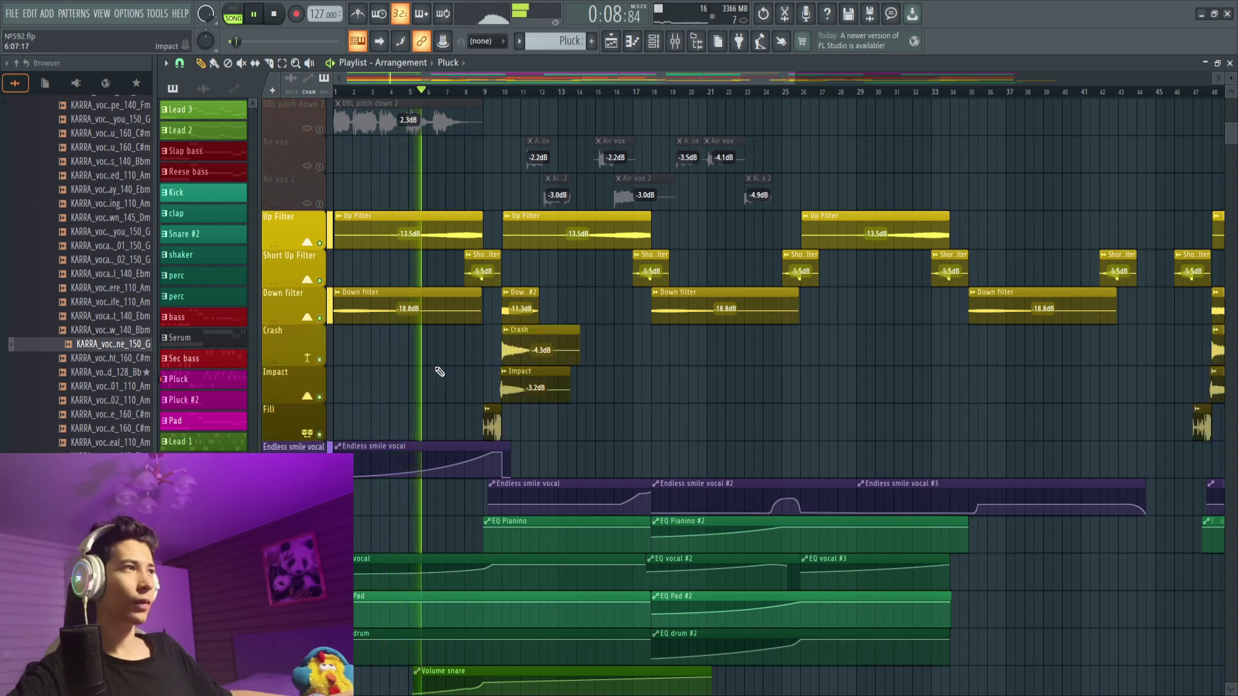
- Inspect the transition effect clips during playback, replay them from bar 9 and save the project
scroll(440, 371, "up", 11)
scroll(442, 365, "down", 9)
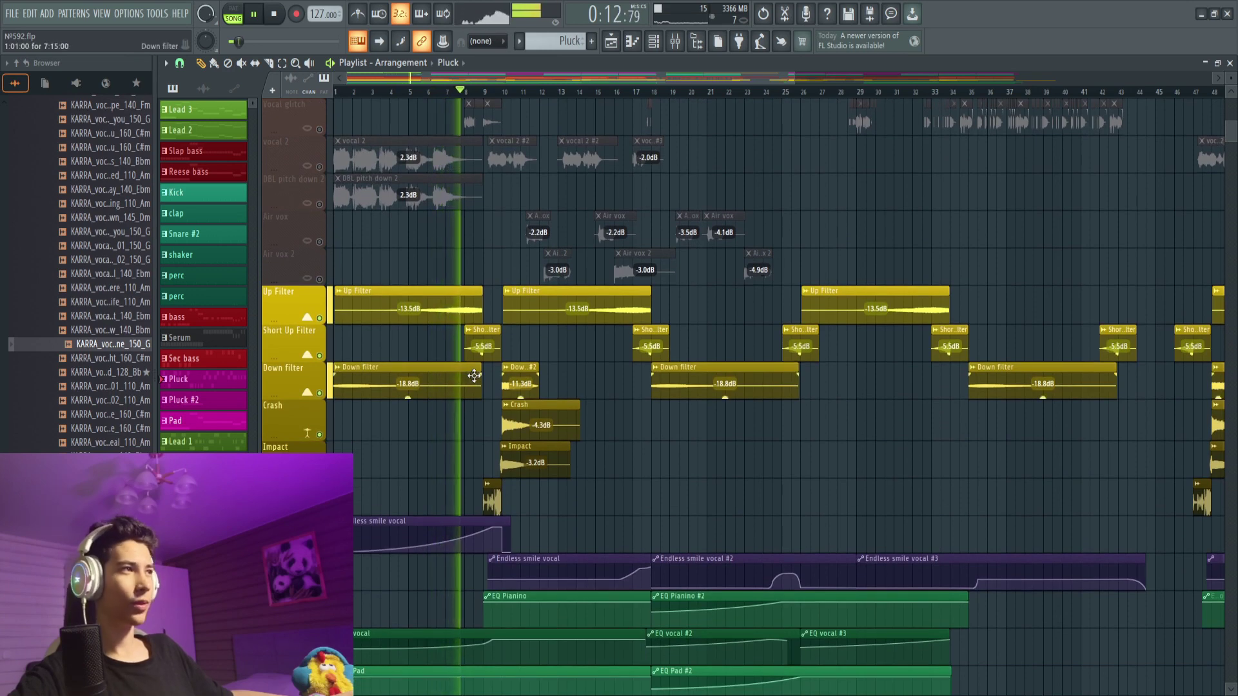
scroll(474, 376, "up", 5)
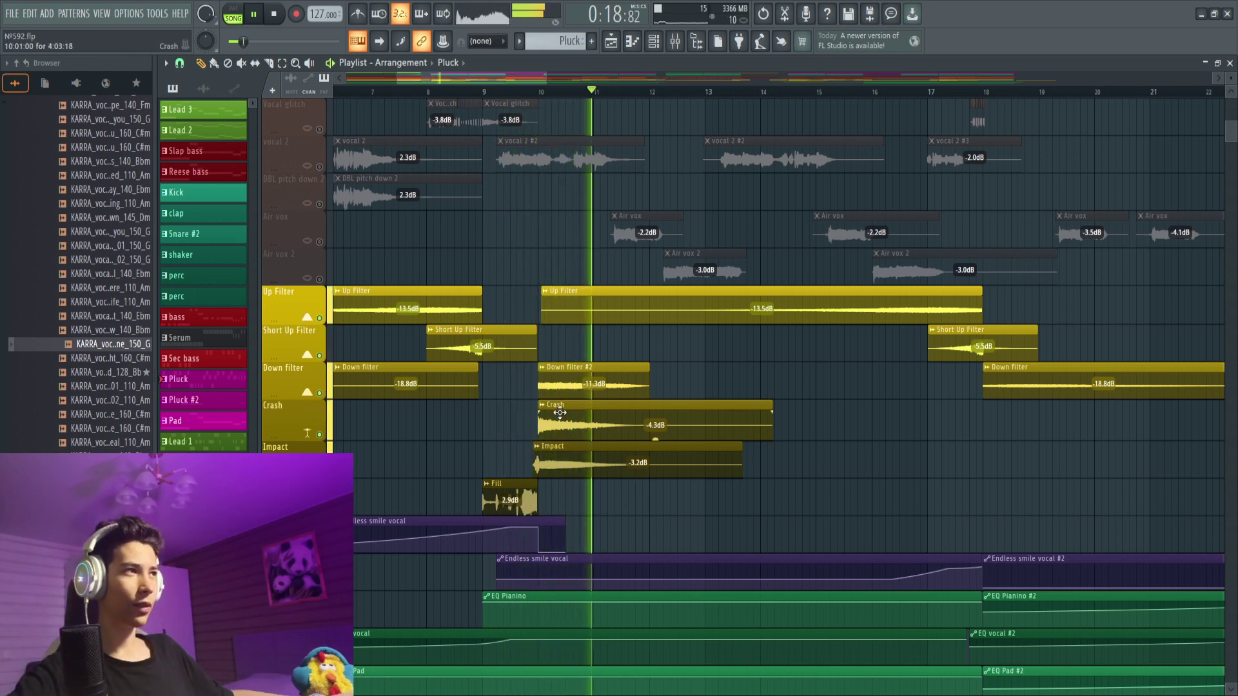
scroll(638, 420, "down", 6)
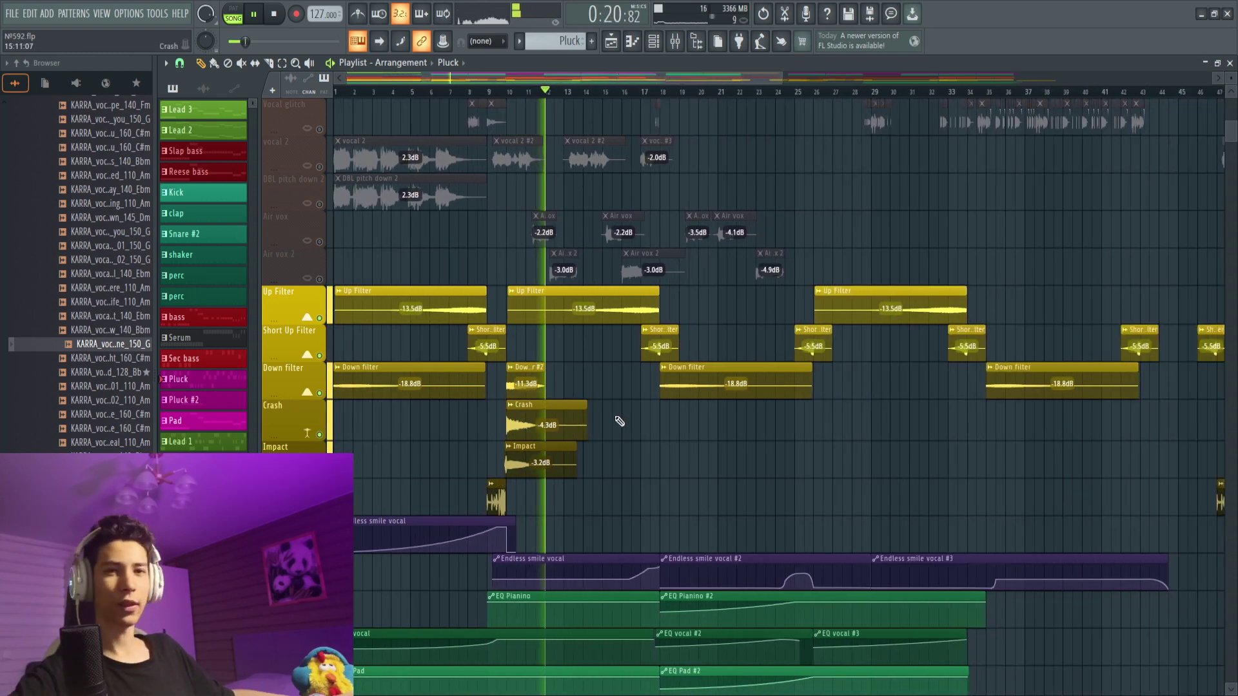
scroll(580, 422, "up", 8)
left_click(488, 91)
scroll(484, 345, "down", 10)
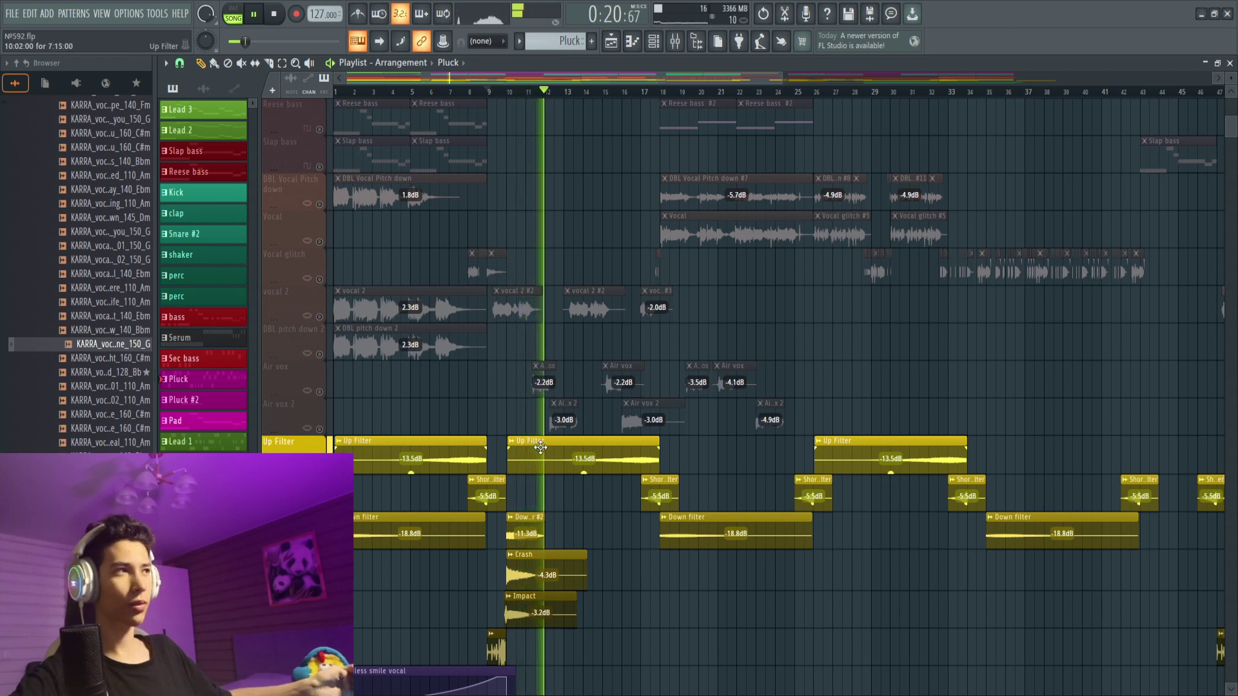
key("ctrl+s")
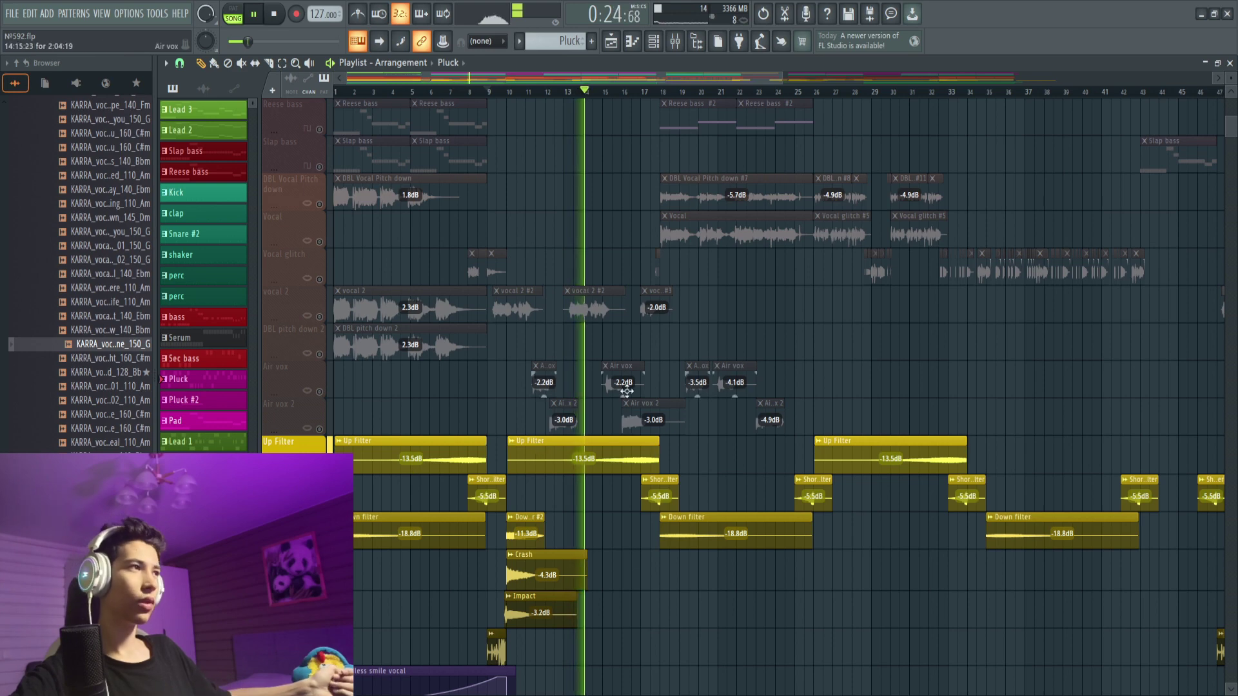
- Play the full arrangement from the start with all tracks unmuted and examine the intro's clips and automation
scroll(470, 320, "up", 4)
key("space")
scroll(441, 172, "up", 10)
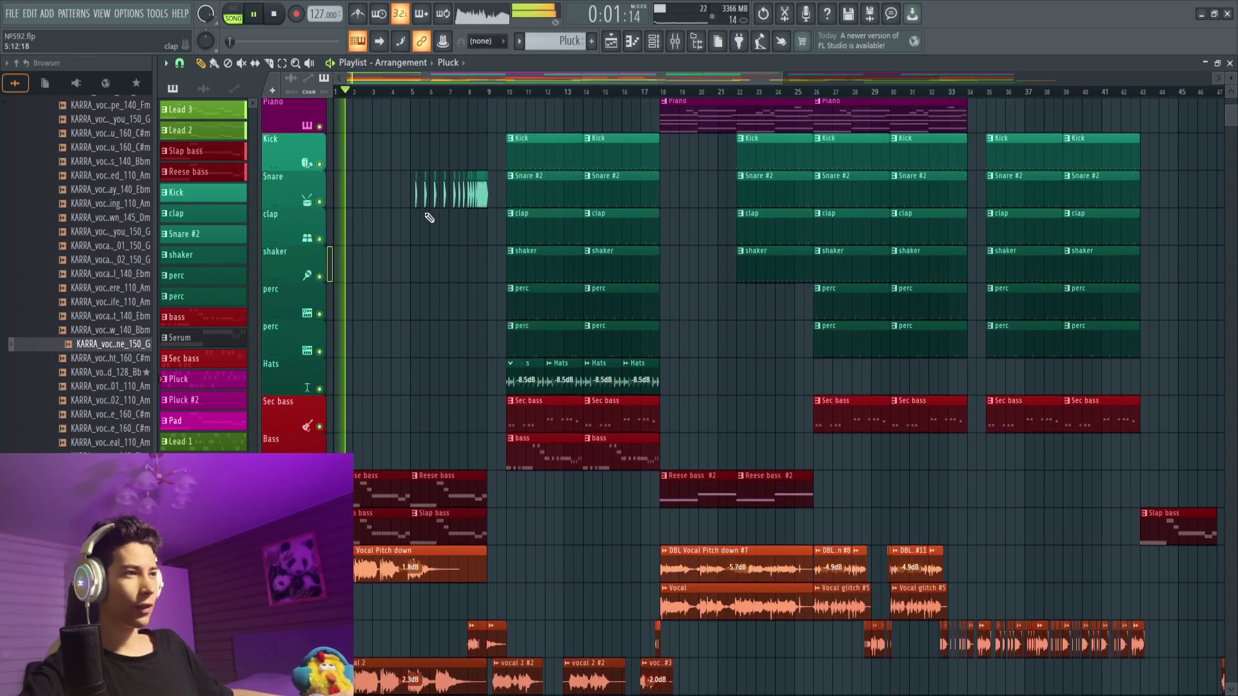
scroll(393, 273, "down", 4)
scroll(392, 273, "down", 4)
scroll(390, 269, "up", 8)
scroll(391, 269, "down", 8)
scroll(393, 267, "down", 15)
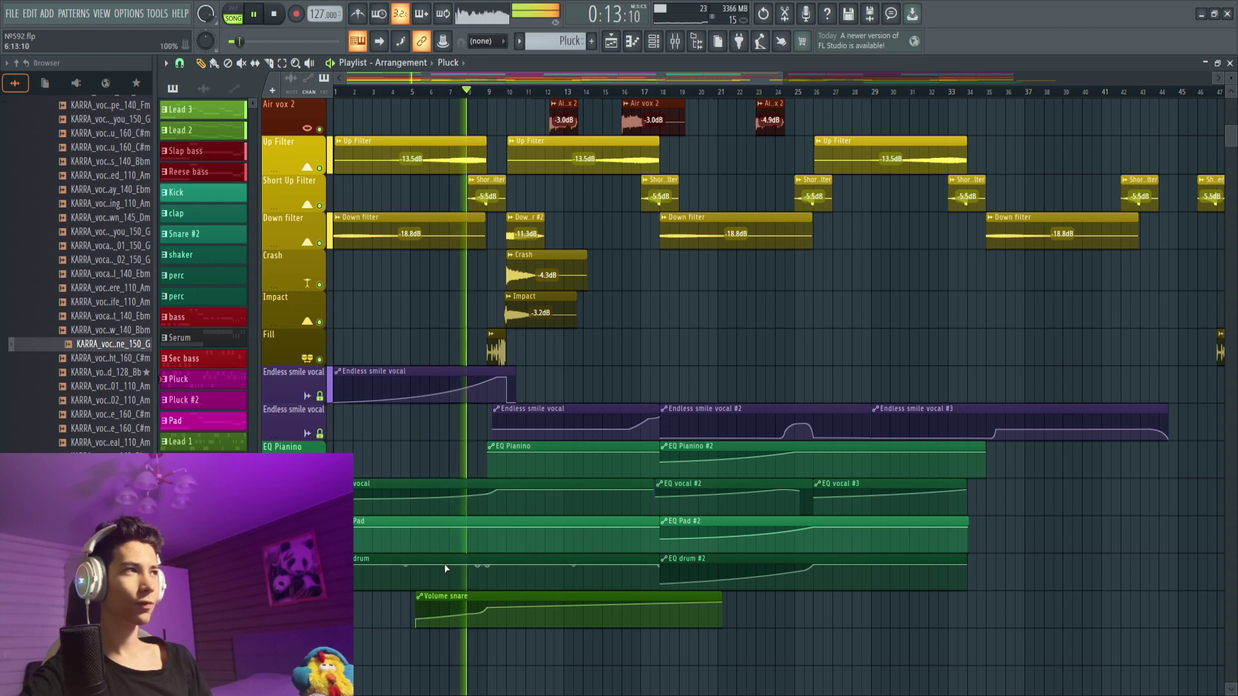
- Follow playback from the transition at bar 9 to bar 19, examining the drum, bass, vocal and effect clips
scroll(438, 554, "up", 6)
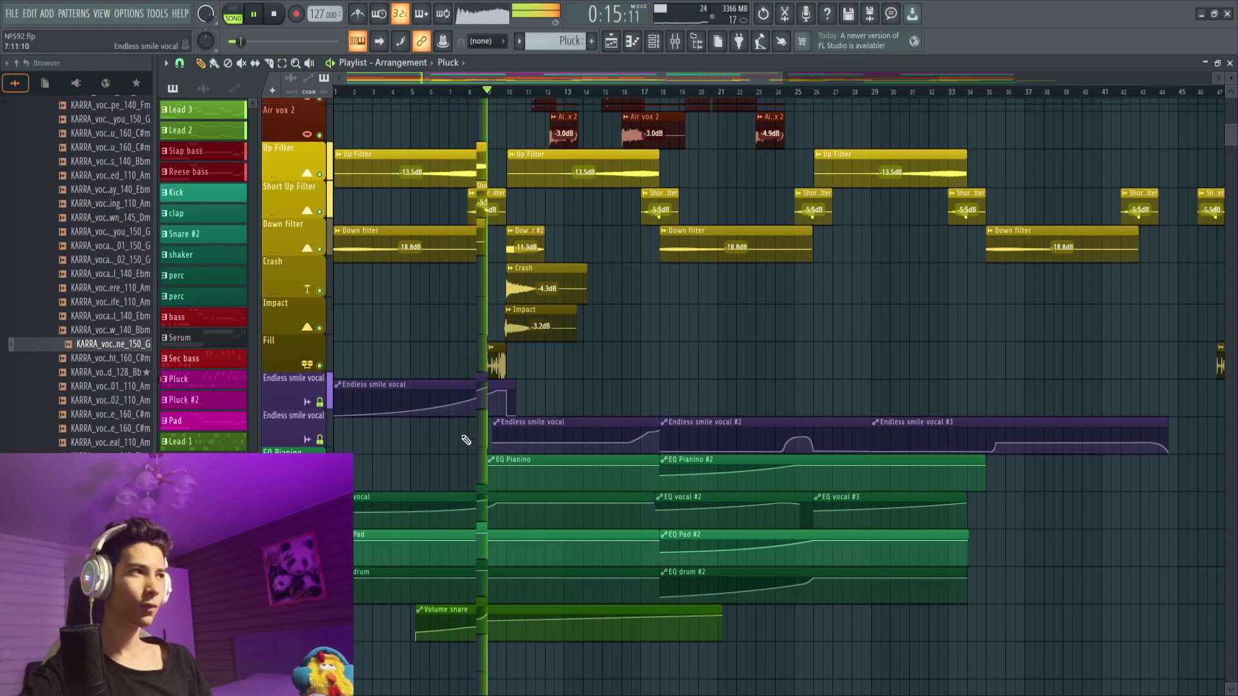
scroll(463, 430, "up", 8)
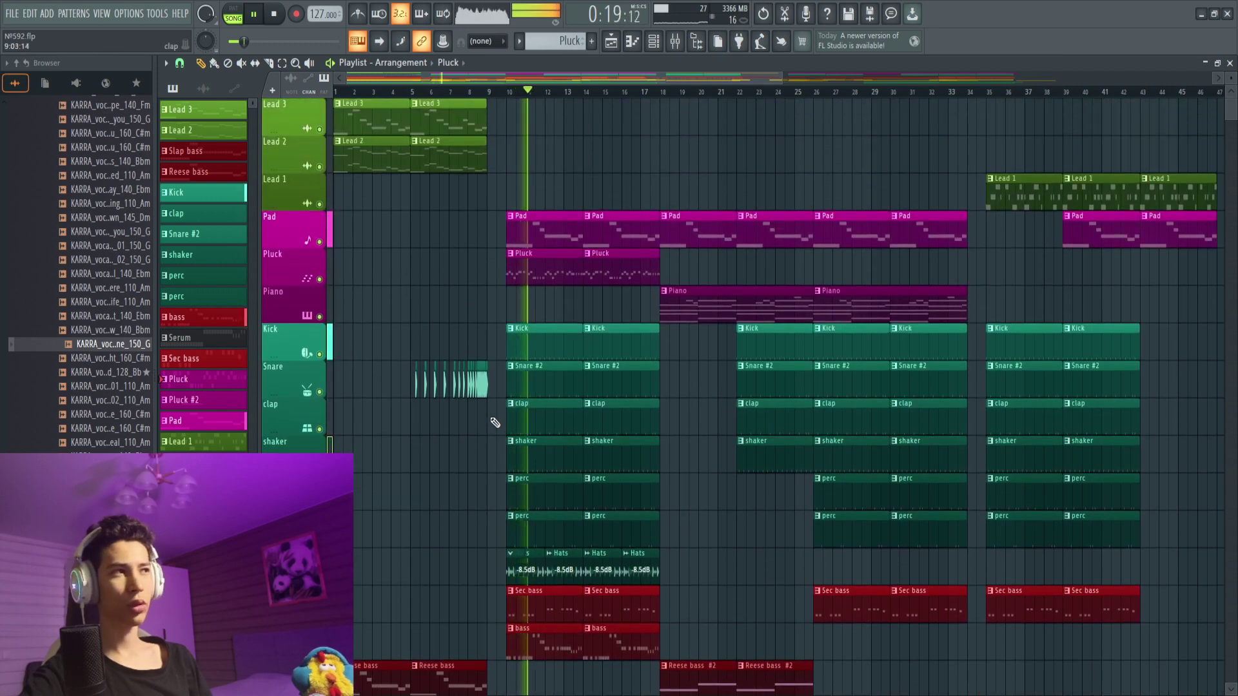
scroll(562, 412, "down", 1)
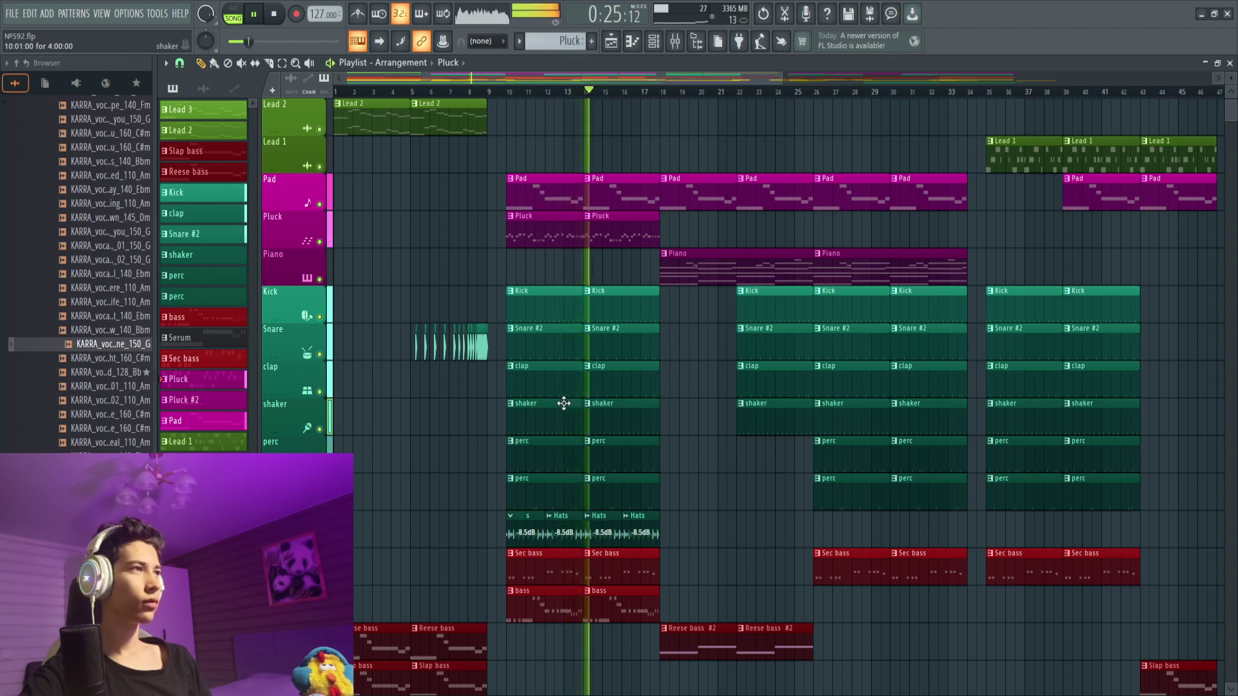
scroll(563, 402, "down", 13)
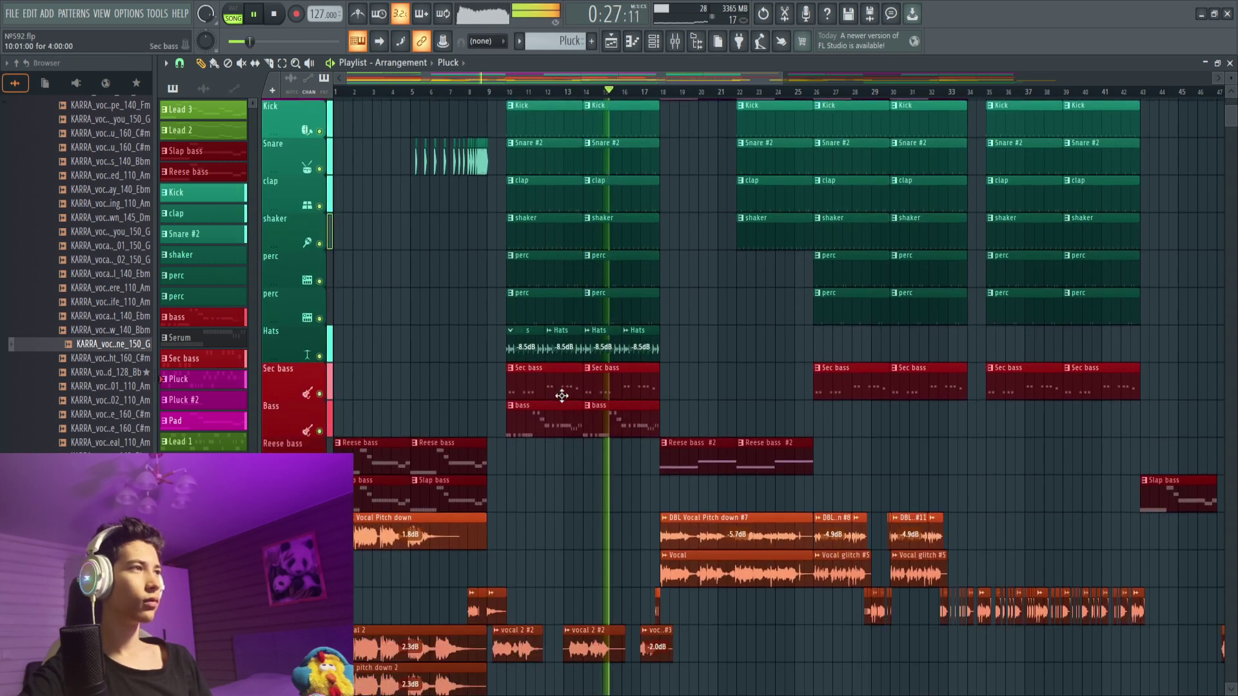
scroll(638, 480, "down", 1)
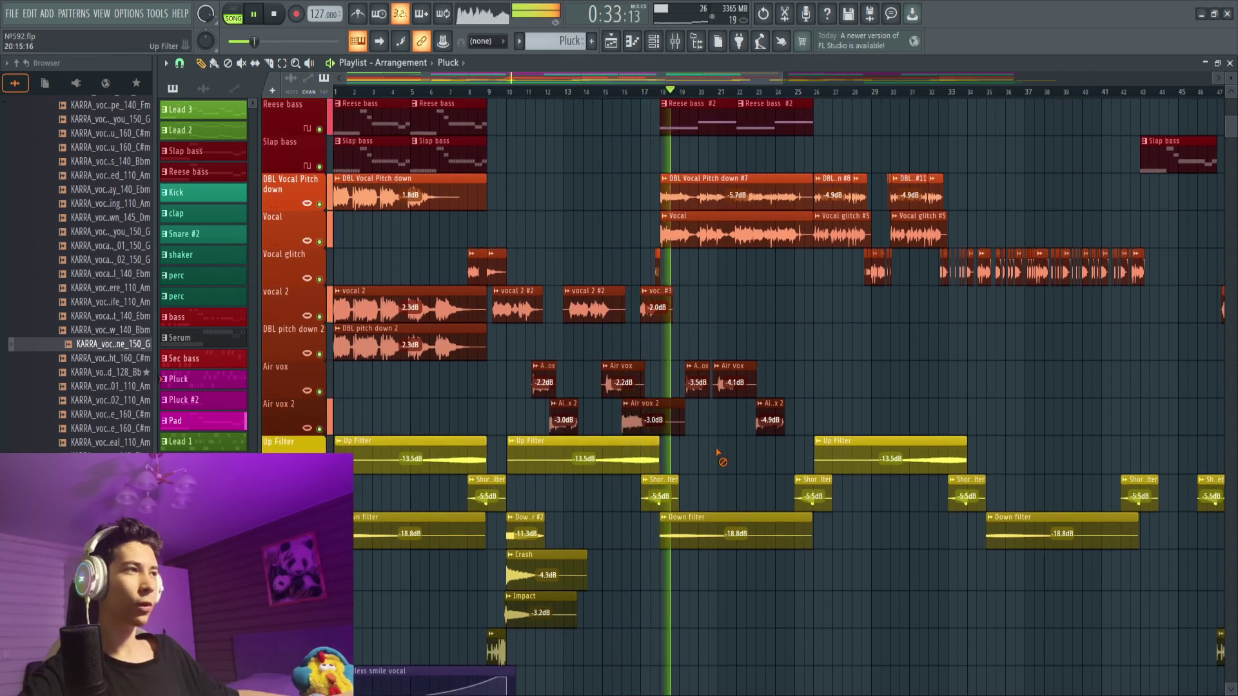
scroll(708, 439, "down", 6)
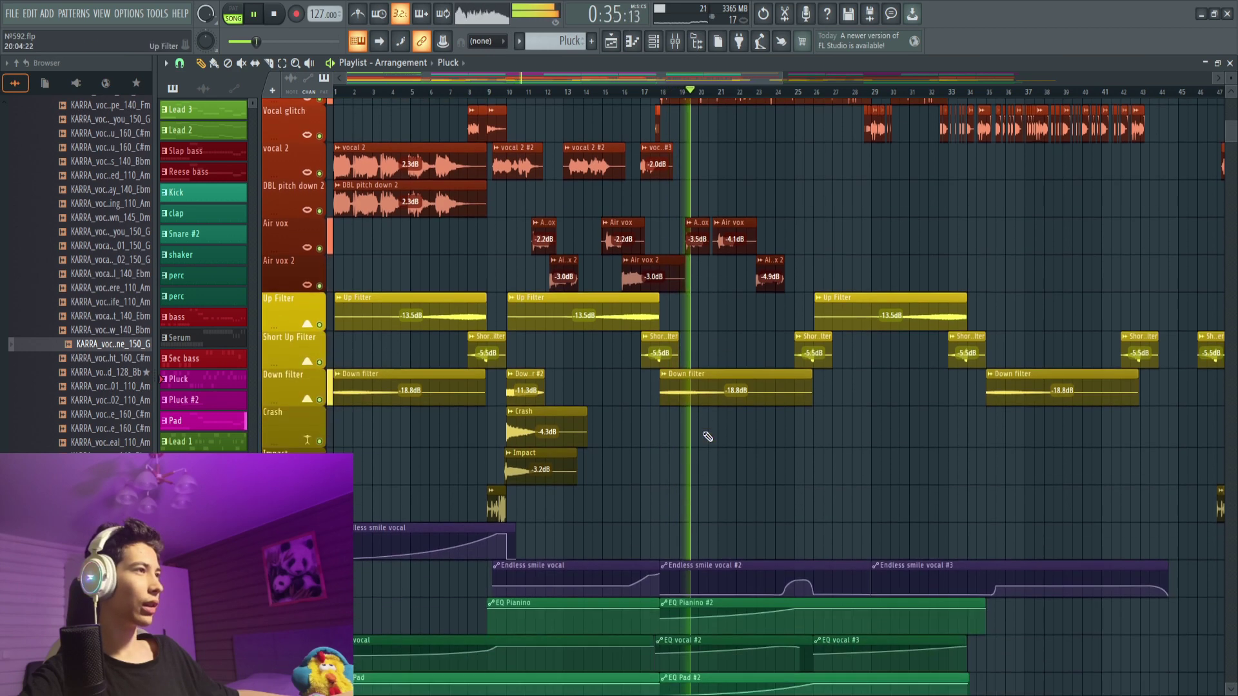
scroll(697, 429, "down", 3)
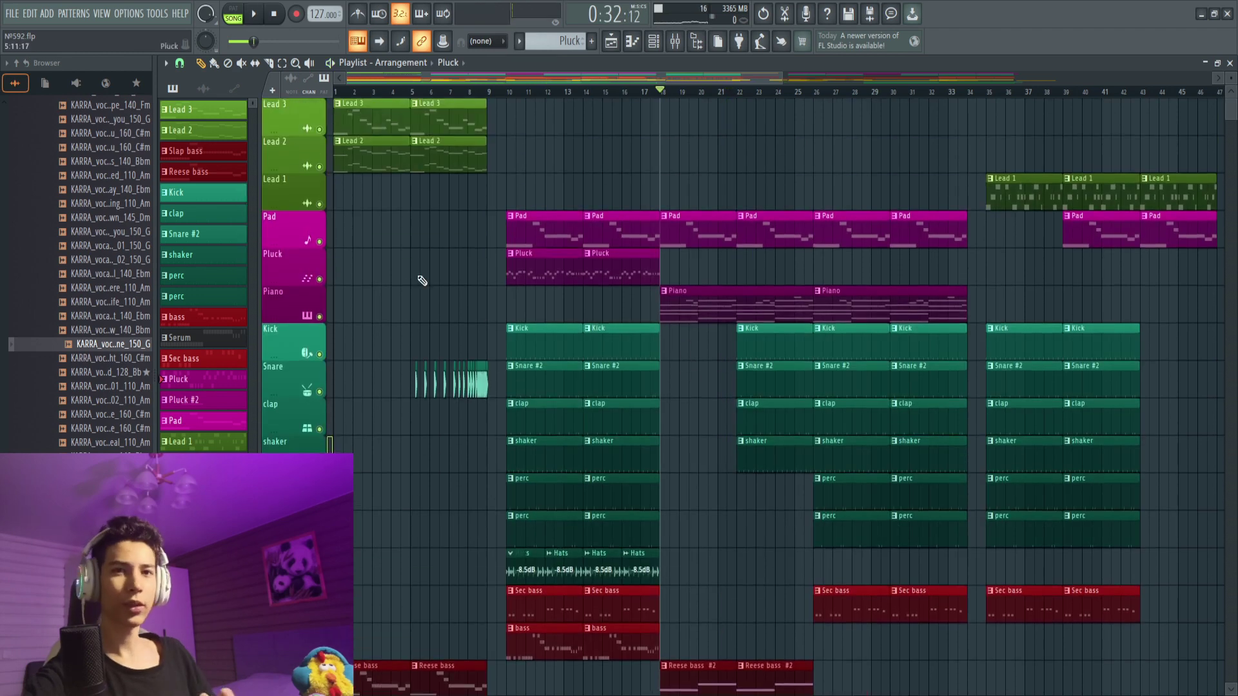
- Audition the Pad and Piano tracks together from bar 18, and solo the Piano track
left_click(318, 242, "ctrl")
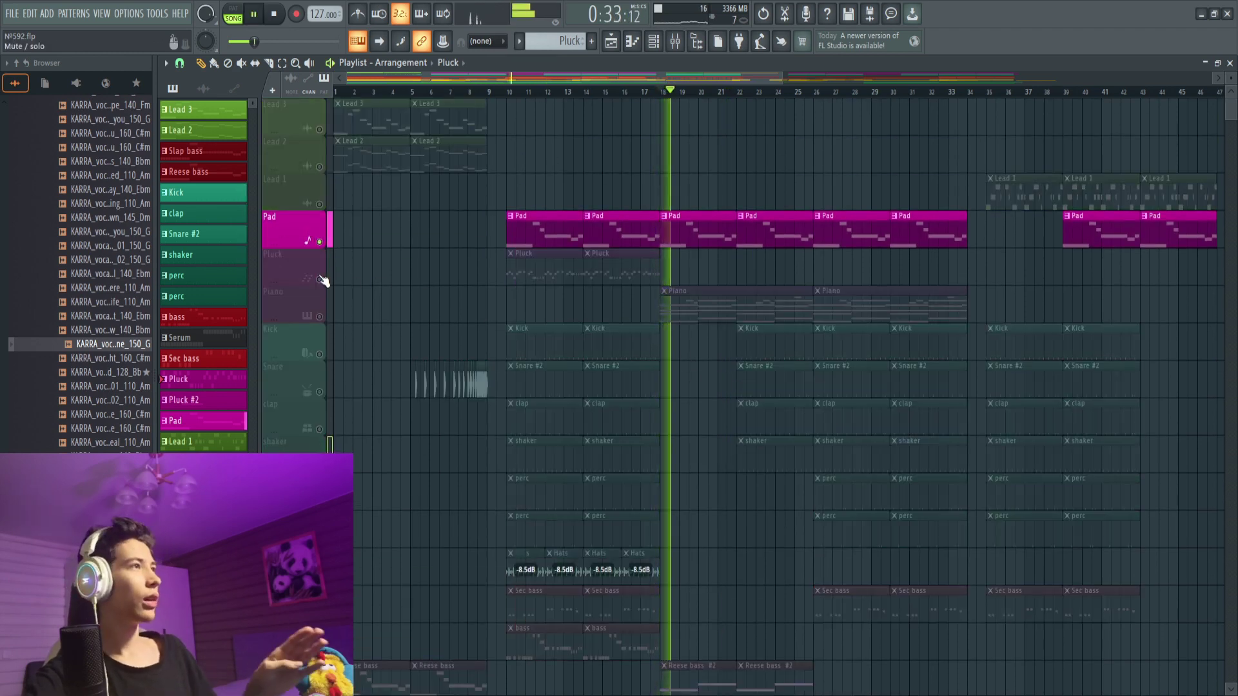
left_click(319, 317)
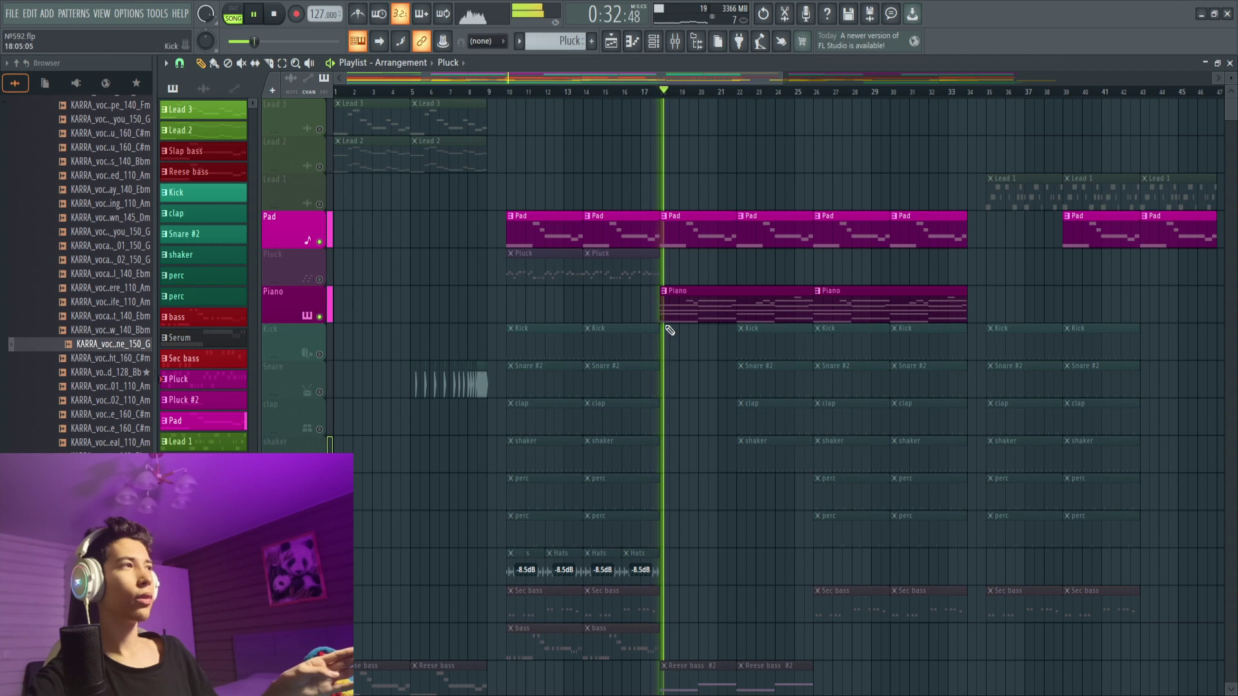
key("space")
left_click(319, 316, "ctrl")
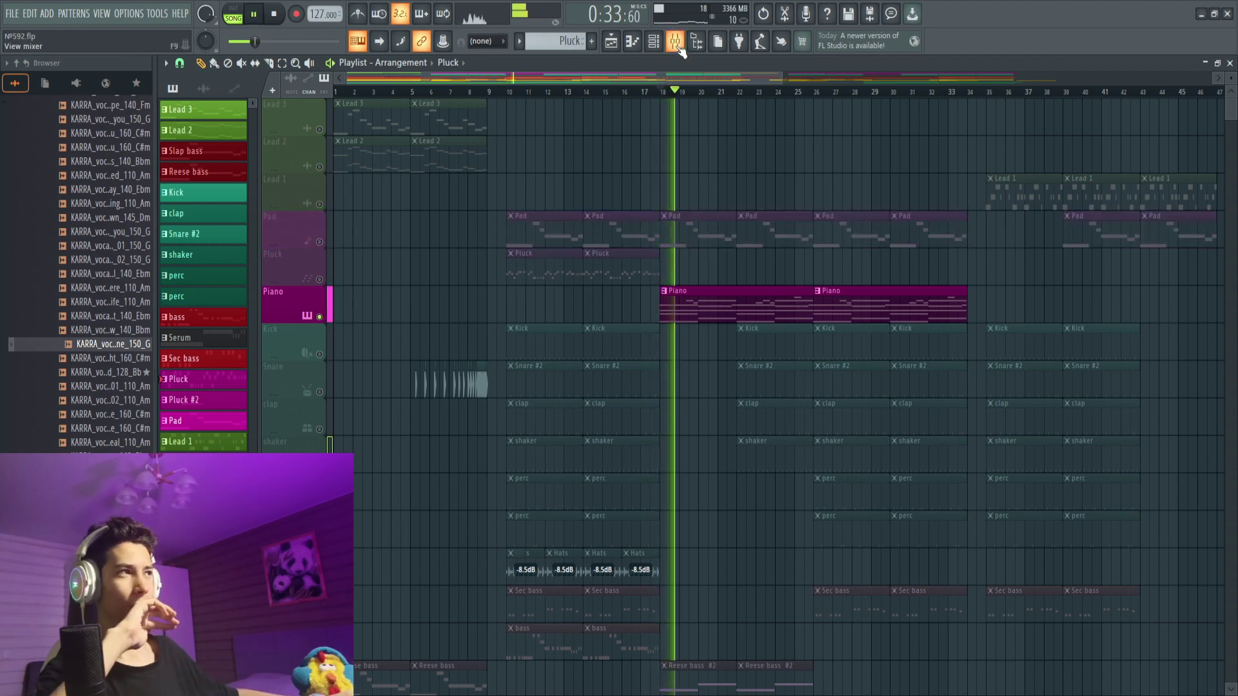
- Inspect the piano mixer channel's effect chain: the first Pro-Q 3, ValhallaVintageVerb and the second Pro-Q 3
left_click(677, 45)
left_click(287, 161)
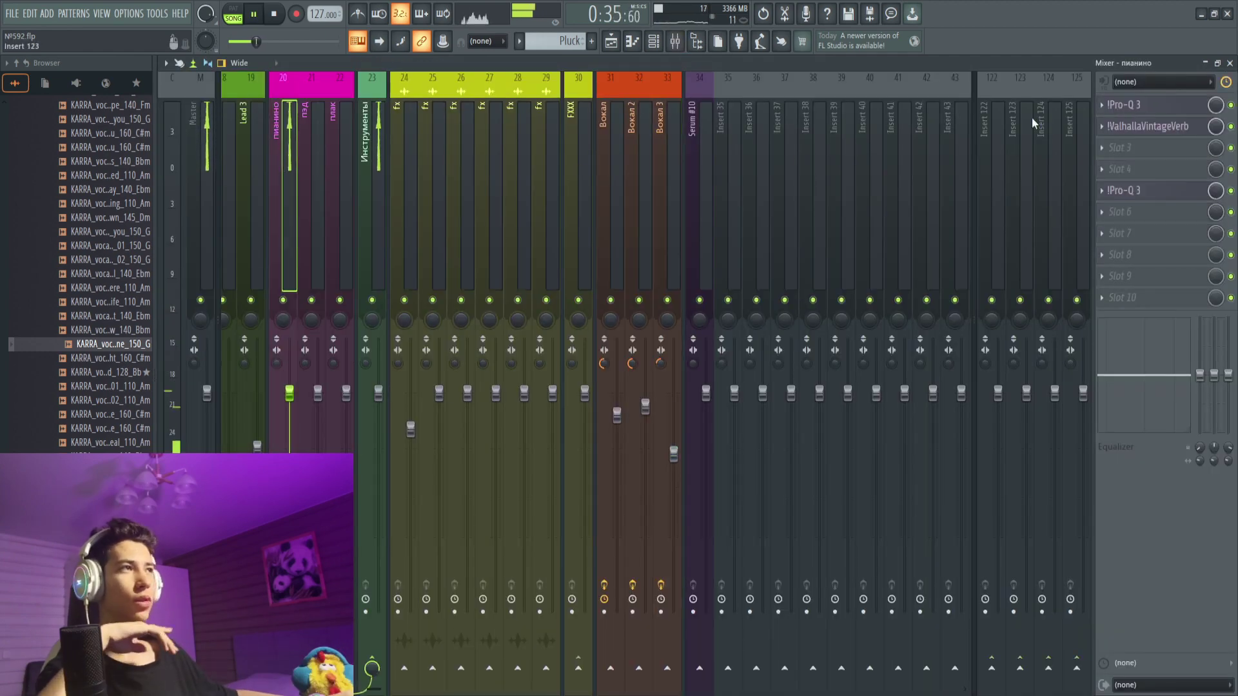
left_click(1128, 105)
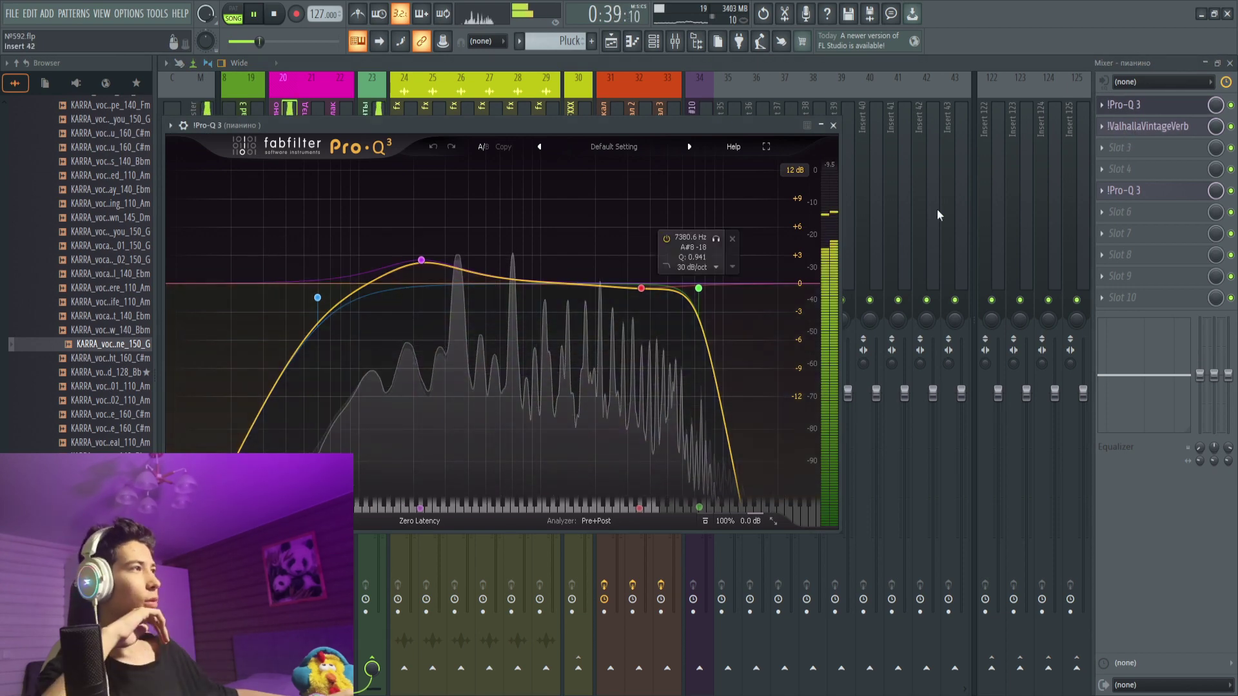
left_click(1130, 127)
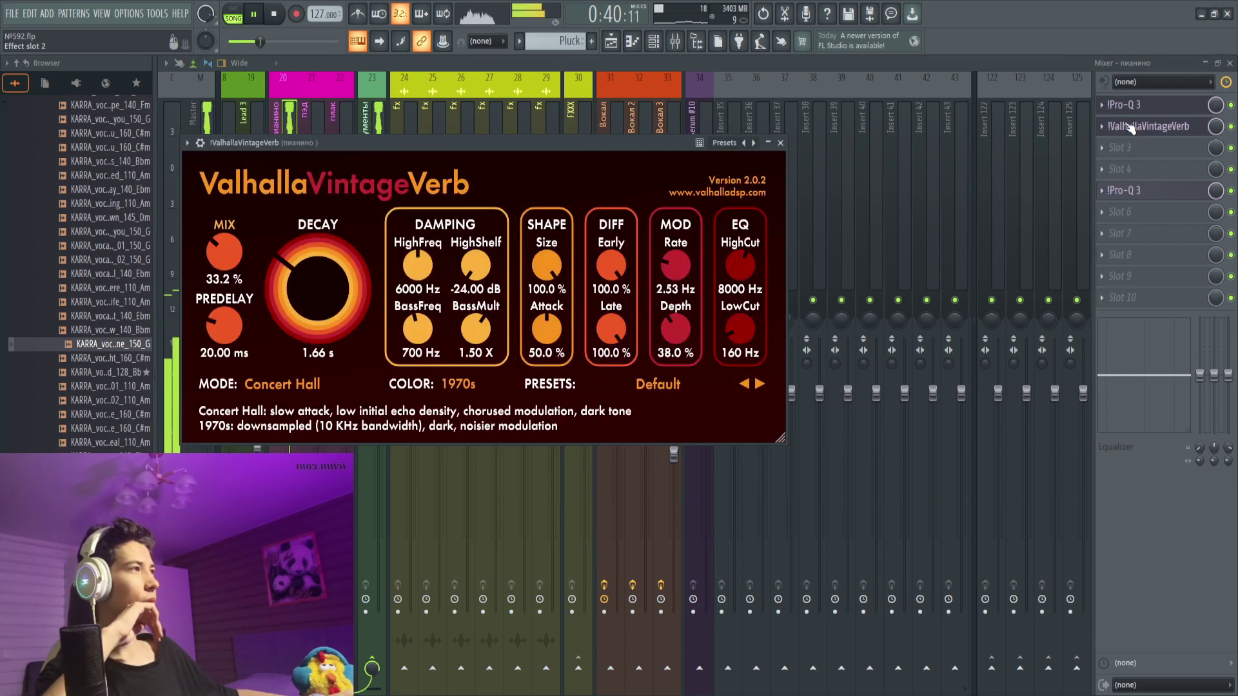
left_click(1141, 192)
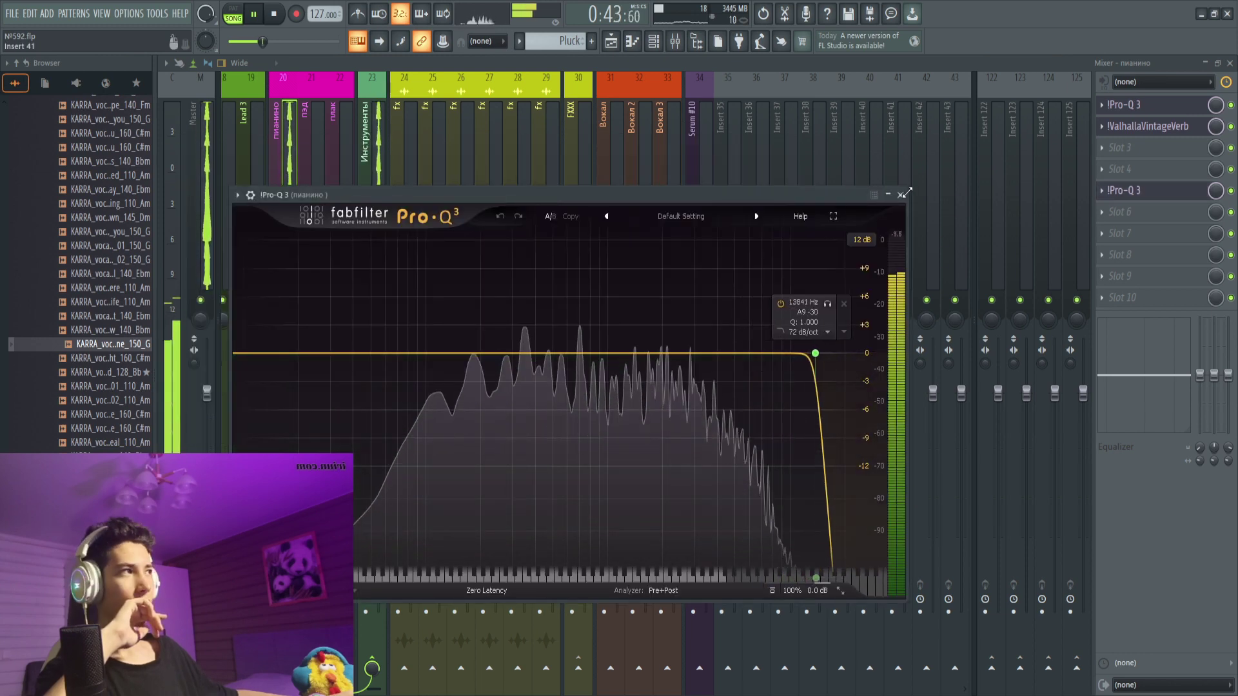
left_click(901, 194)
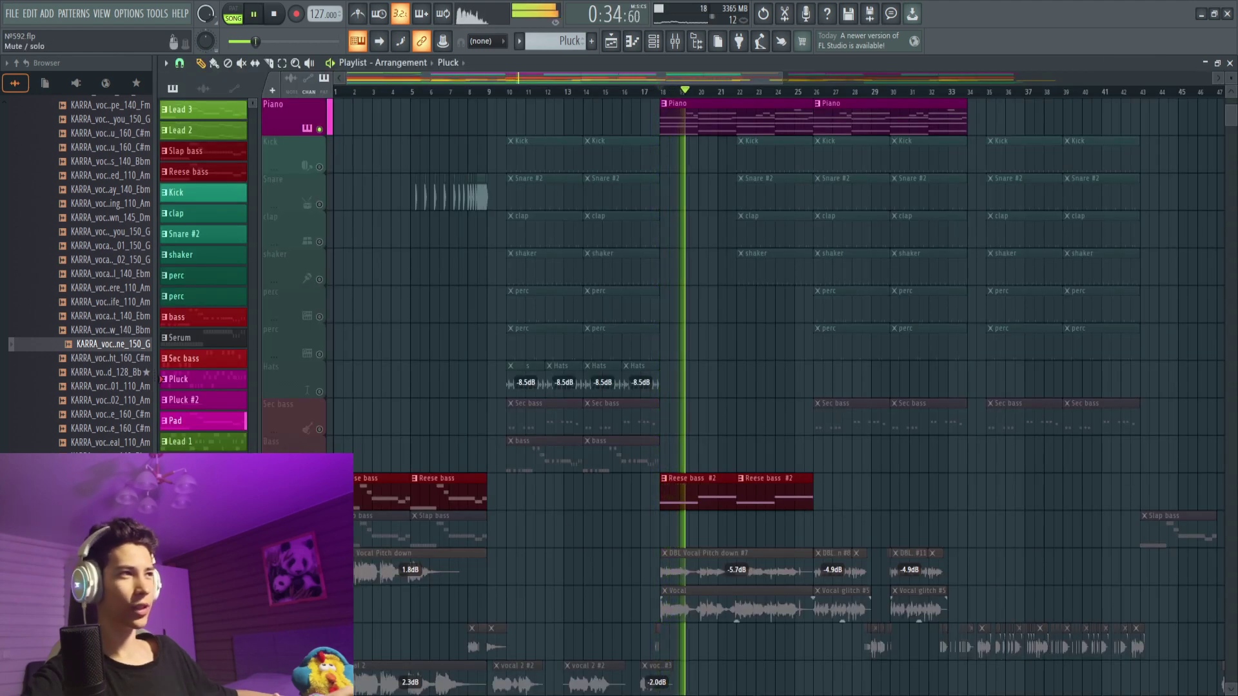
- Mute the Piano track to hear the Reese bass alone, and check the effect slots of the Reese bass mixer channel
left_click(320, 129)
key("F9")
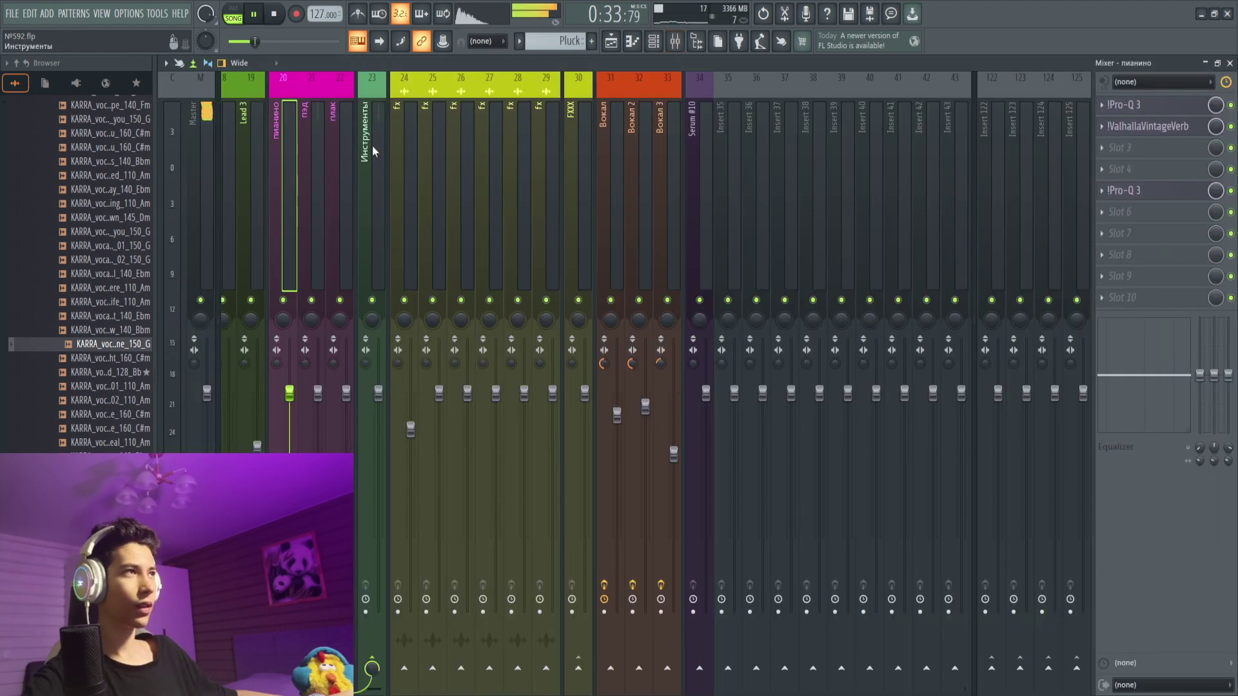
scroll(337, 190, "up", 4)
left_click(466, 176)
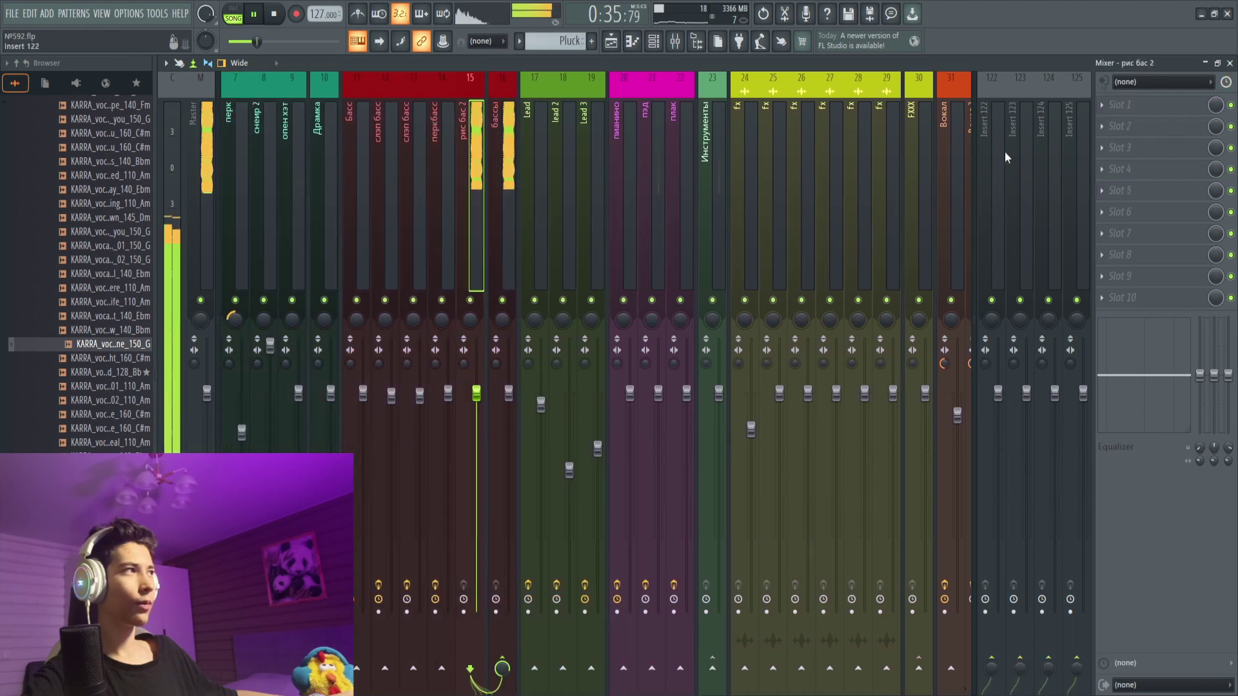
left_click(1230, 63)
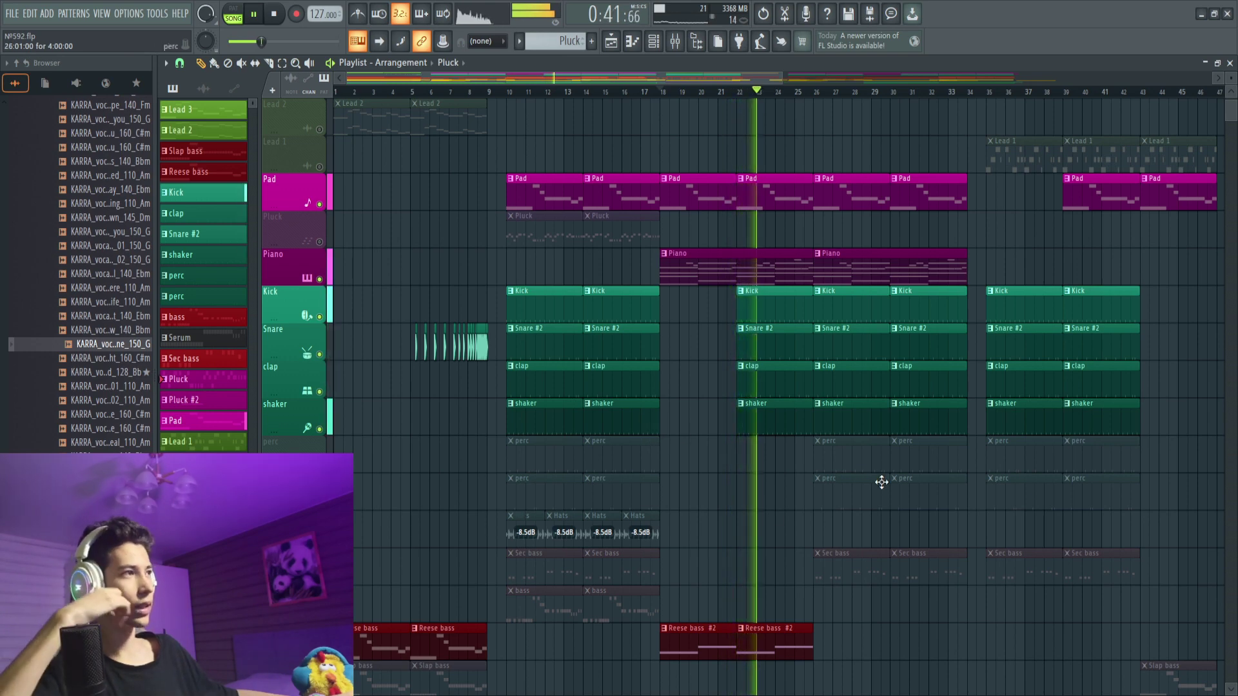
- Examine the piano, vocal, pad and drum EQ automation clips starting around bar 18 during playback
scroll(829, 456, "down", 15)
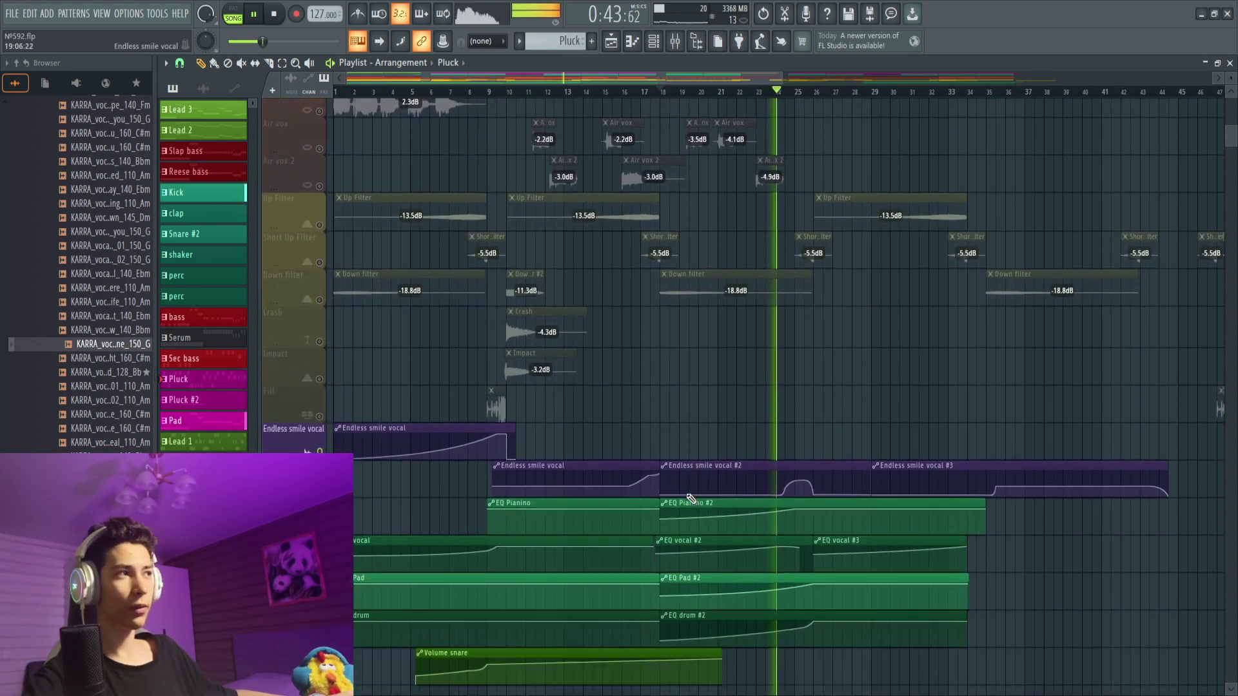
scroll(690, 499, "down", 2)
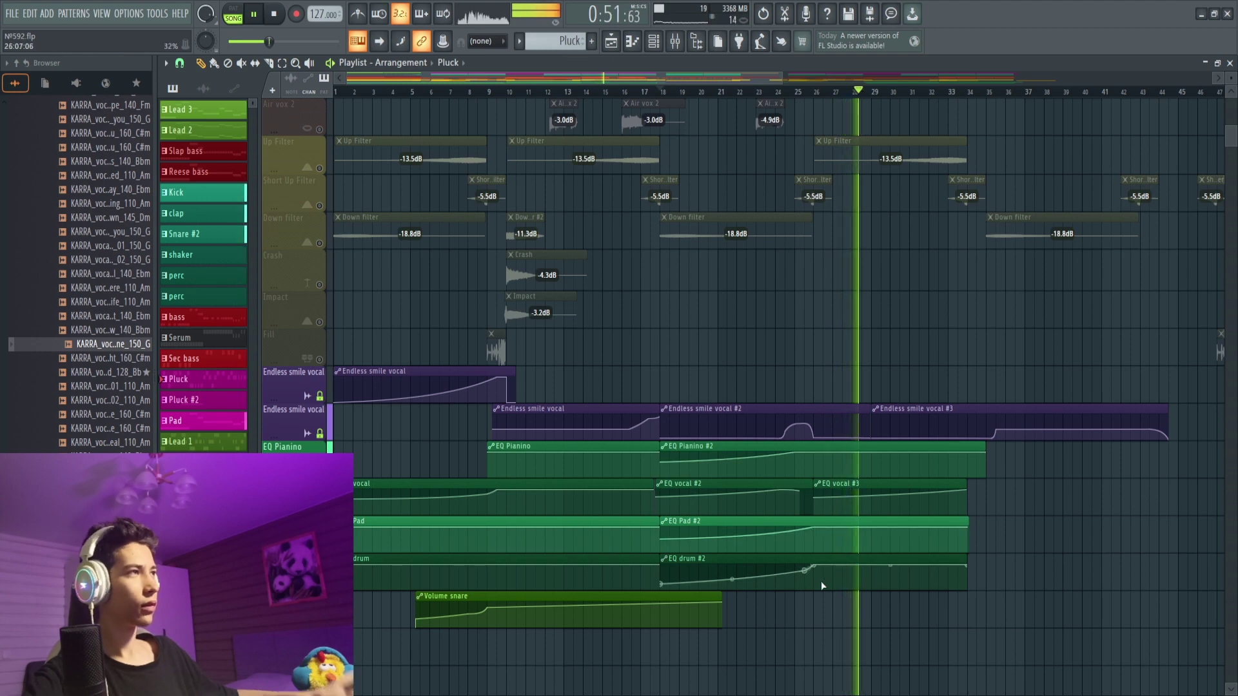
scroll(821, 582, "up", 10)
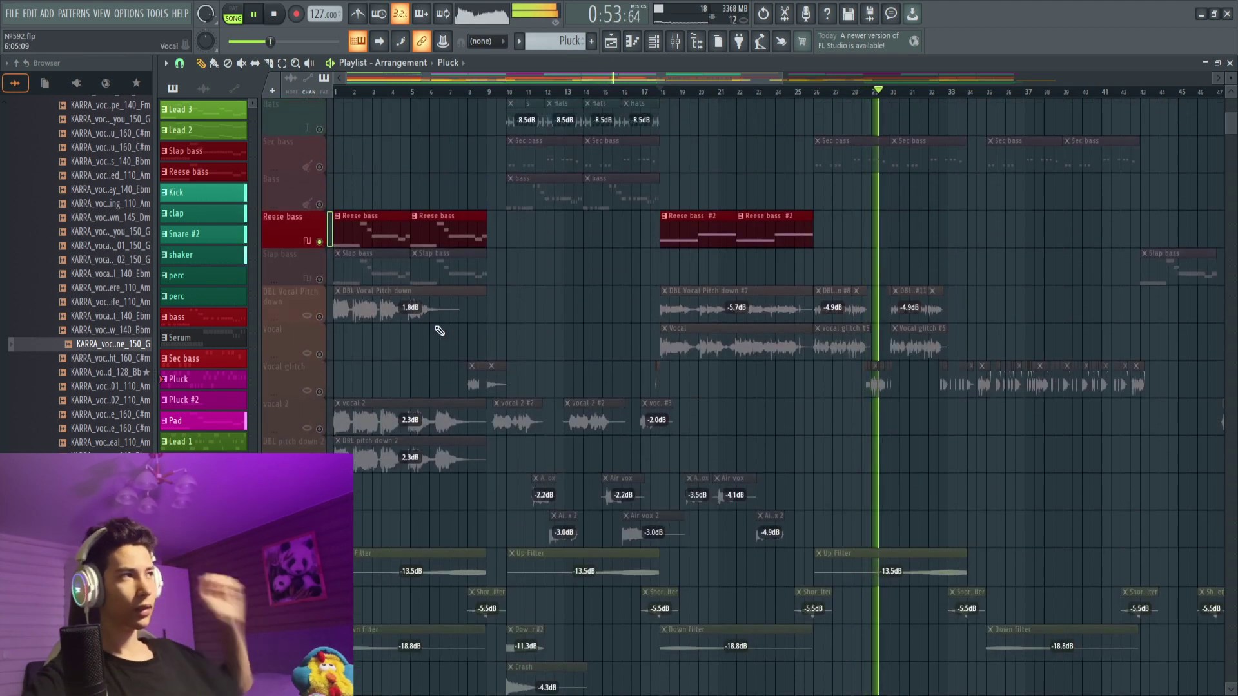
- Unmute the DBL Vocal Pitch down and Vocal tracks and play them with the section from bar 18
left_click(323, 320)
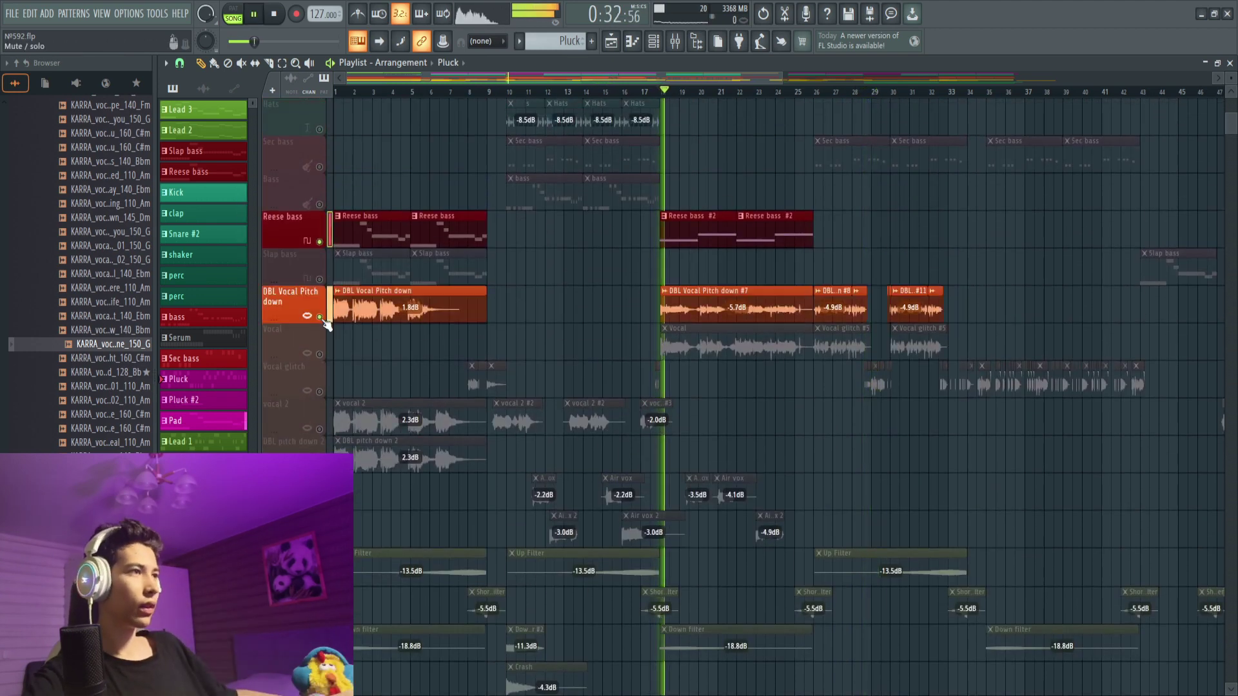
left_click(321, 357)
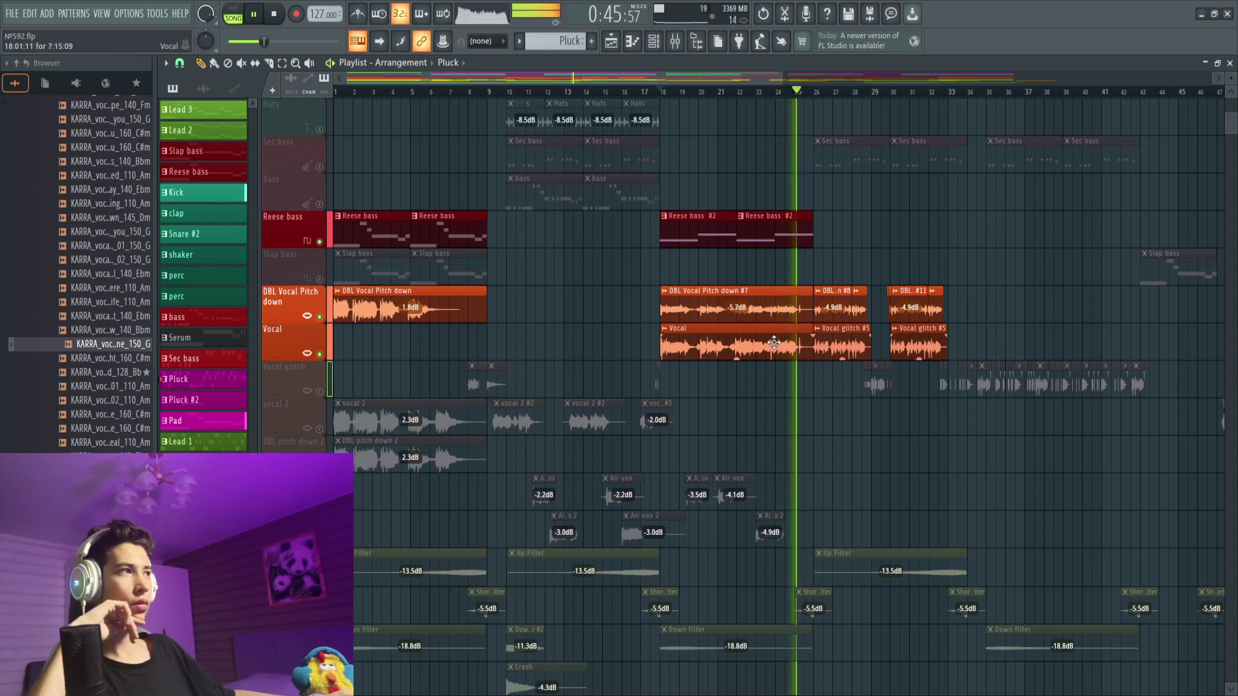
scroll(774, 342, "down", 8)
scroll(832, 454, "up", 2)
scroll(832, 454, "up", 4)
- Unmute the Down filter, Sec bass and Bass tracks and audition them in the section after bar 18
key("space")
left_click(319, 579)
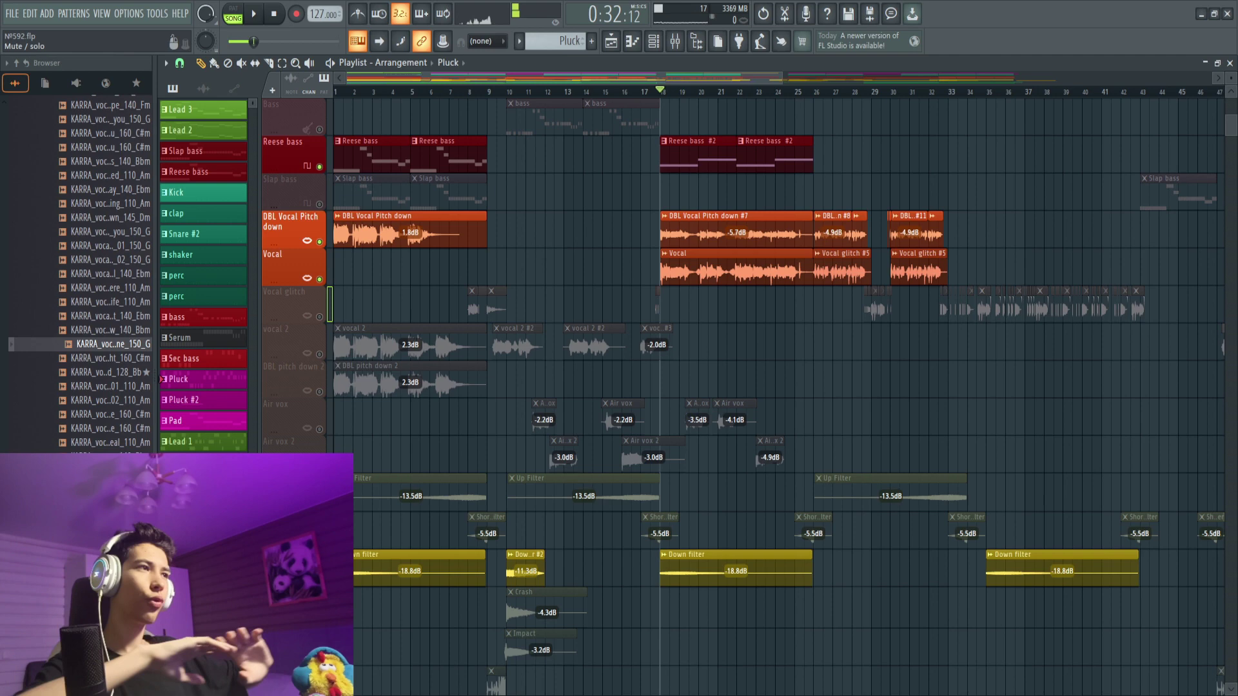
key("space")
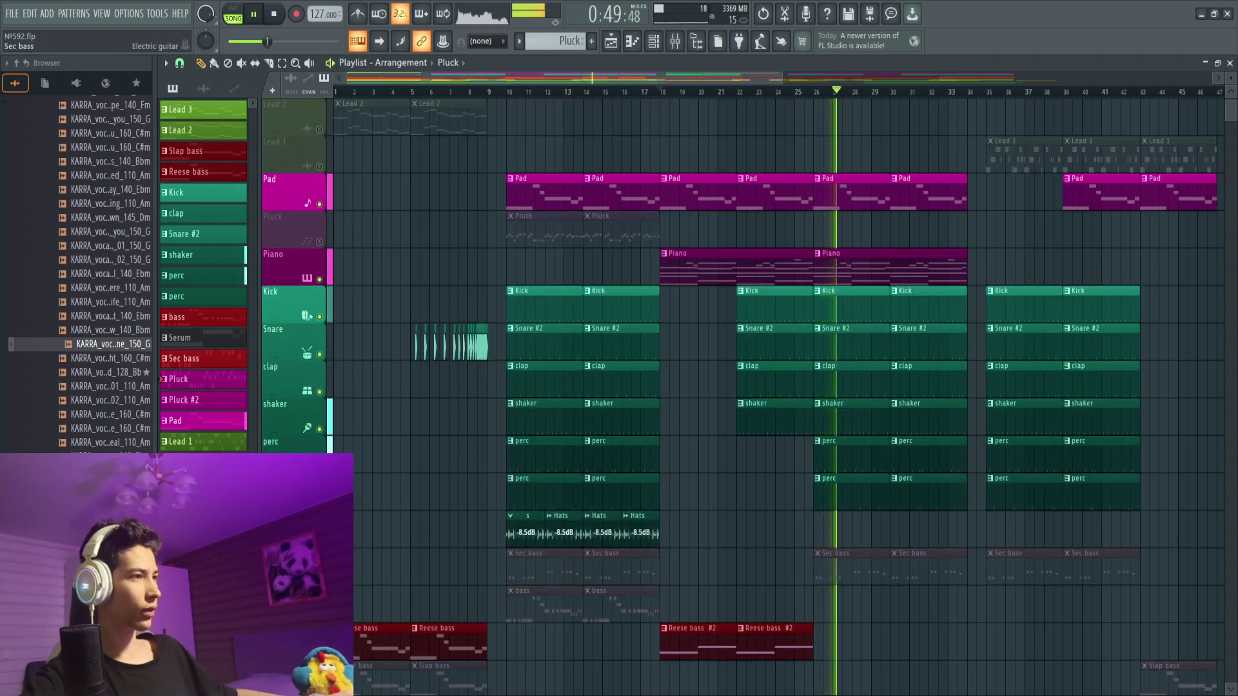
left_click(320, 578)
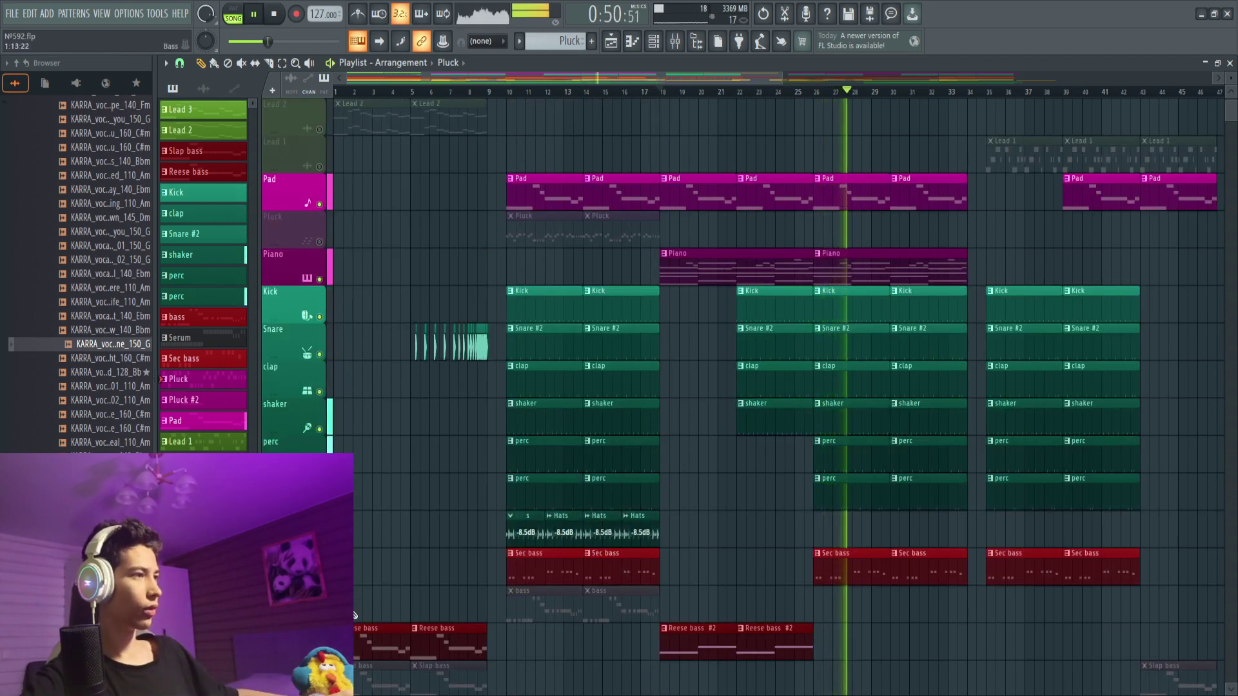
left_click(319, 617)
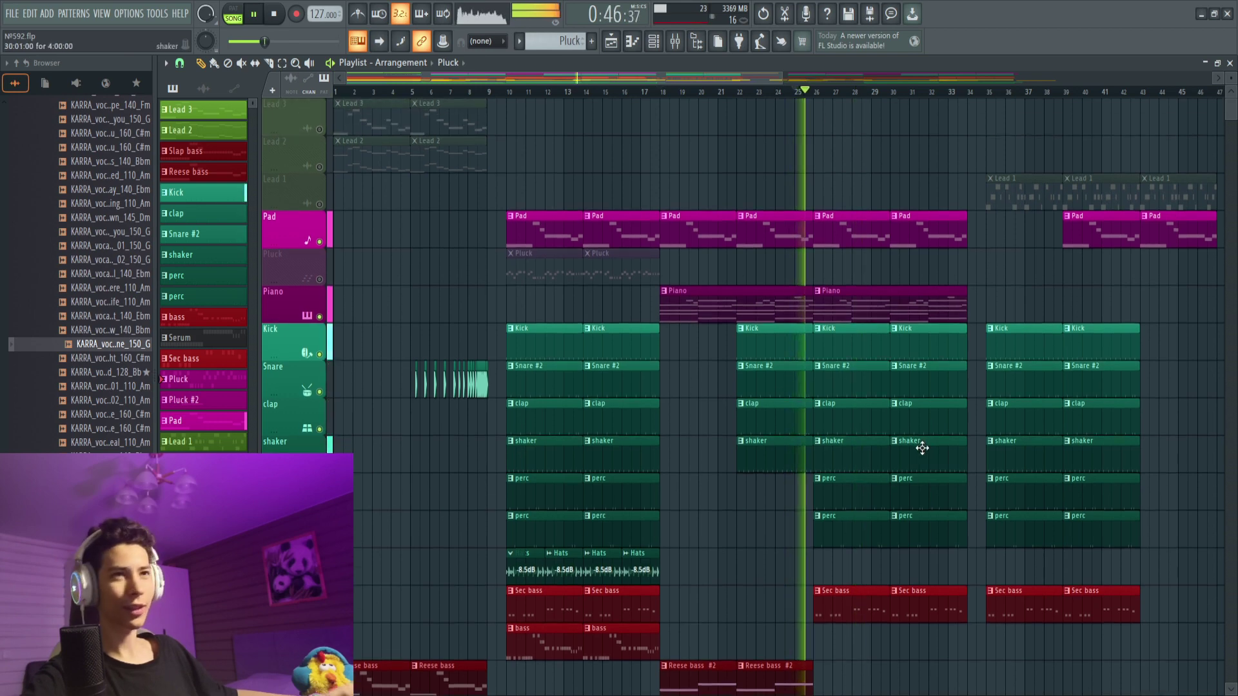
- Solo the Vocal track briefly, and unmute all tracks in the playlist
scroll(903, 445, "down", 5)
scroll(896, 451, "down", 8)
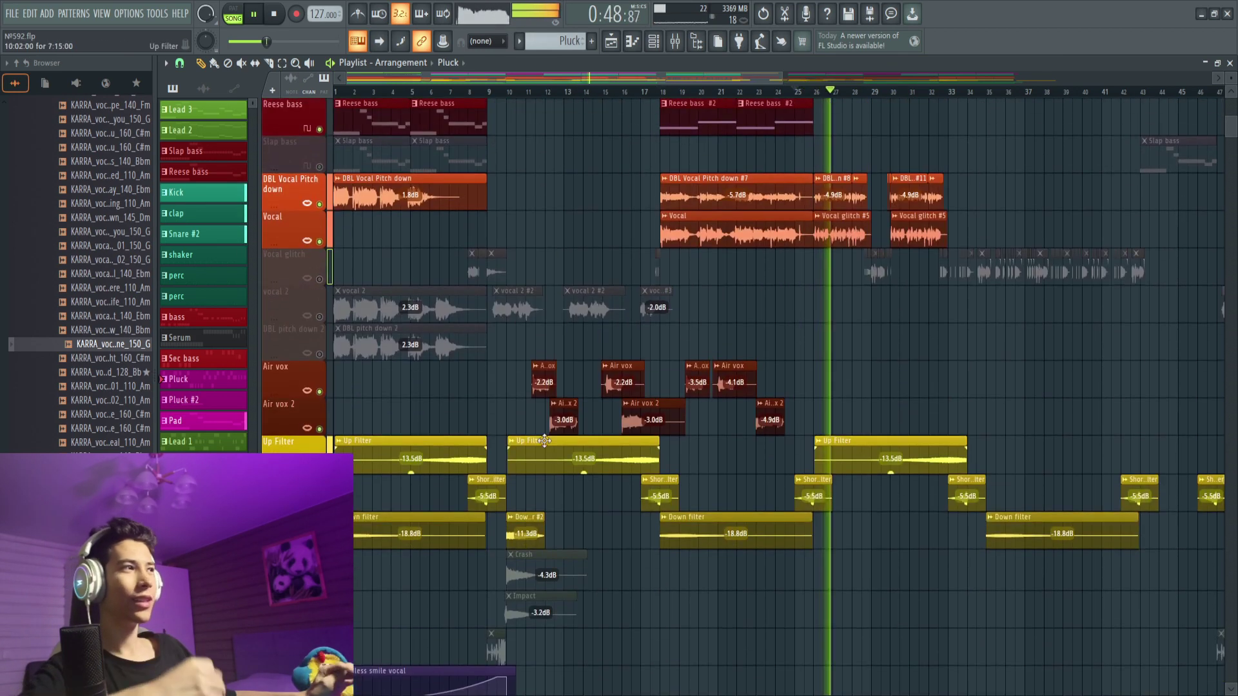
right_click(308, 240)
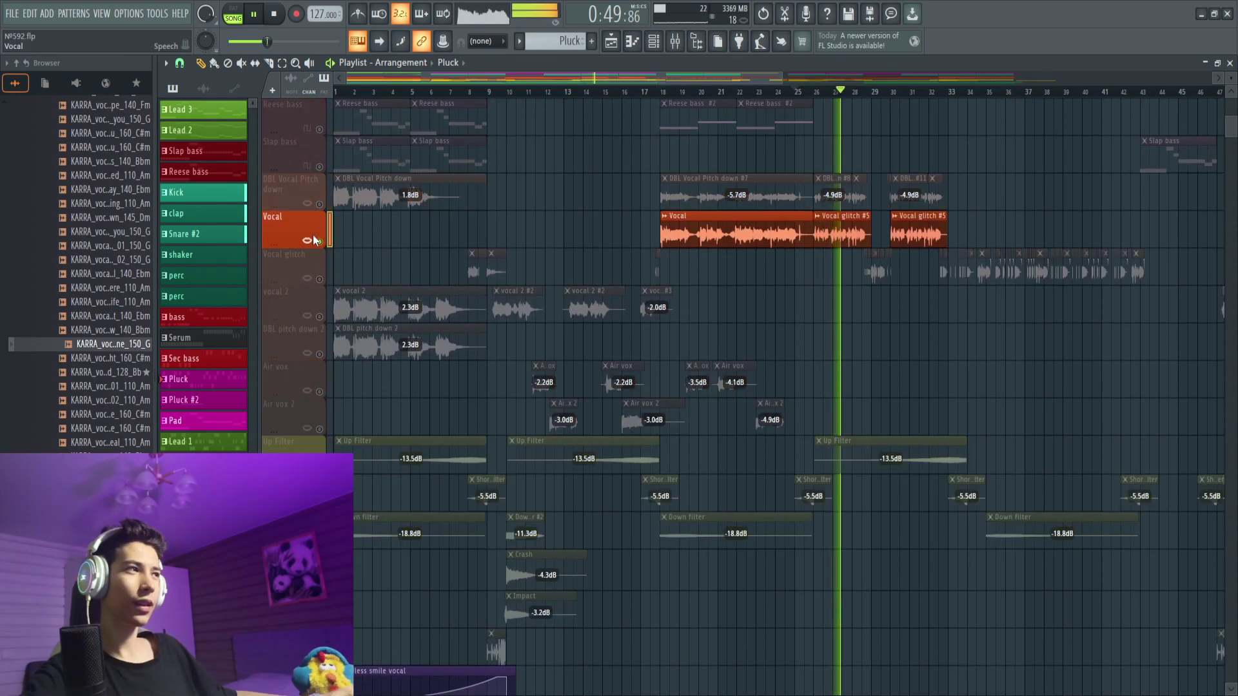
right_click(322, 204)
right_click(322, 204)
- Examine the drum, bass and vocal glitch clips between bars 28 and 33 during full playback
scroll(878, 449, "up", 6)
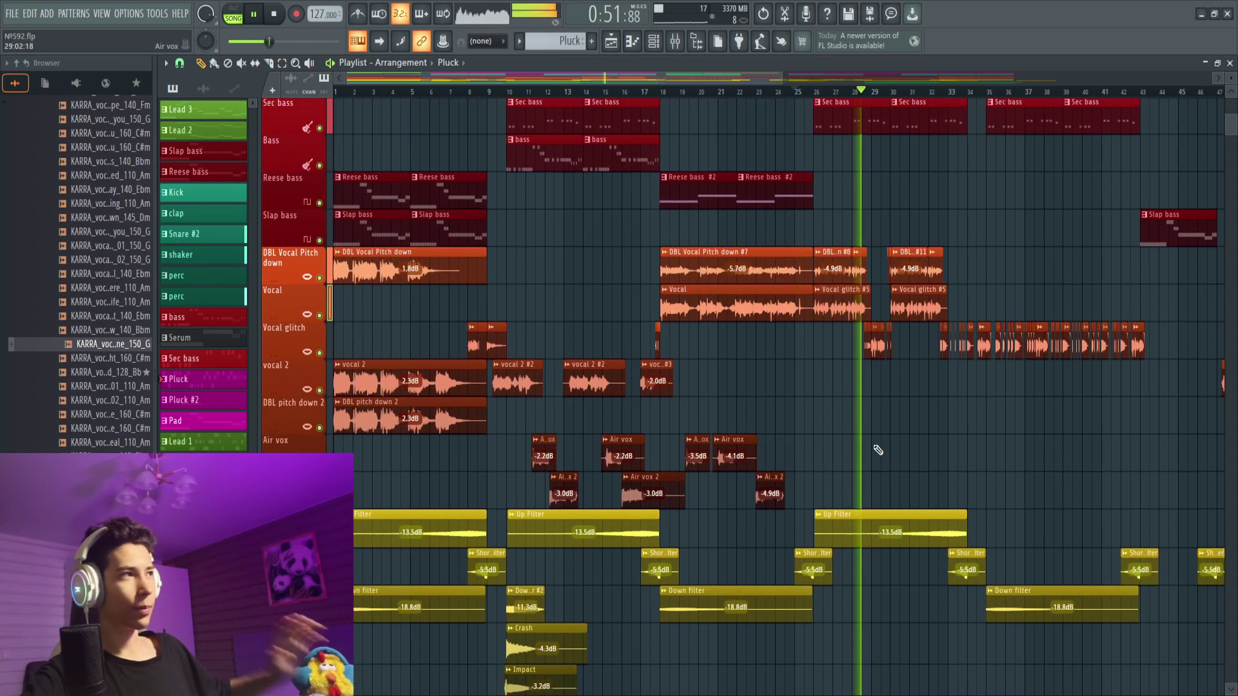
scroll(878, 491, "up", 3)
scroll(728, 484, "up", 3)
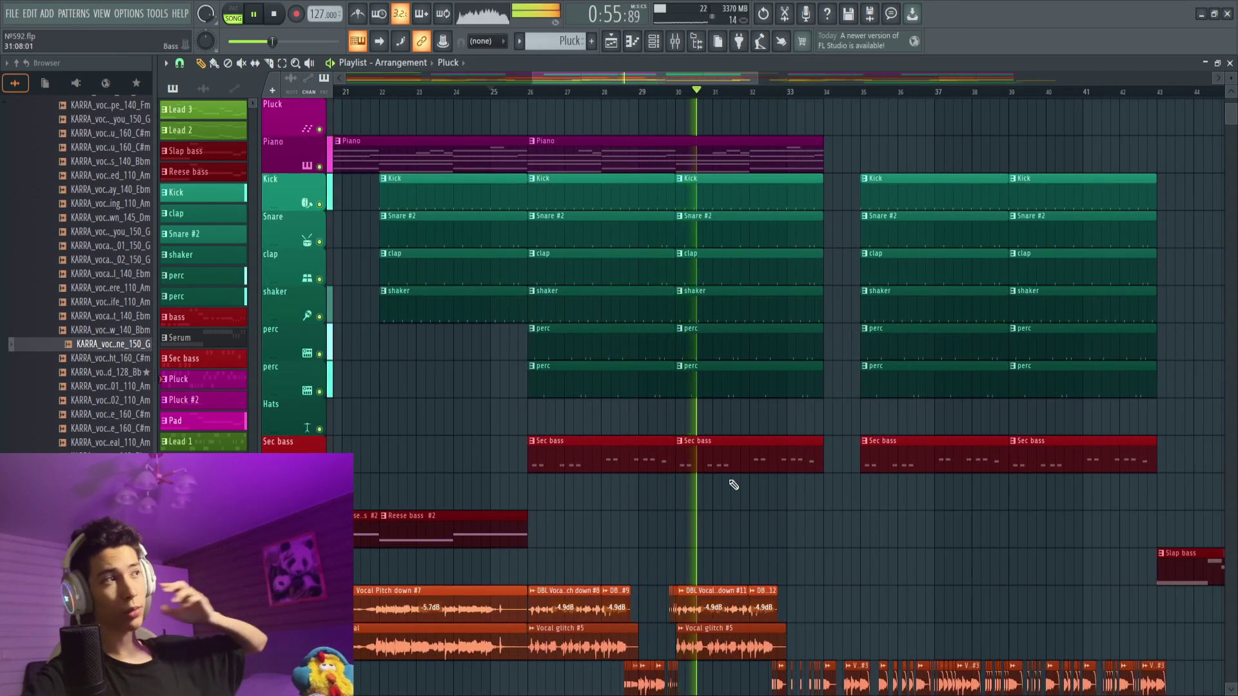
scroll(727, 470, "down", 3)
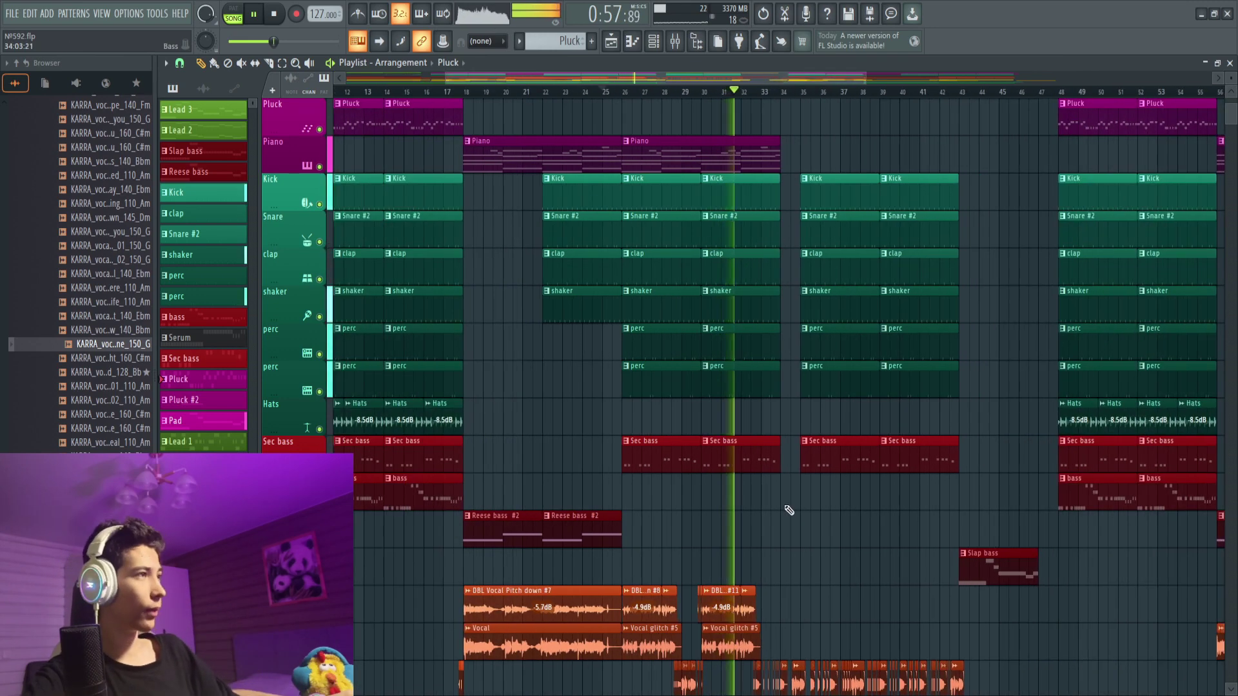
scroll(785, 491, "down", 2)
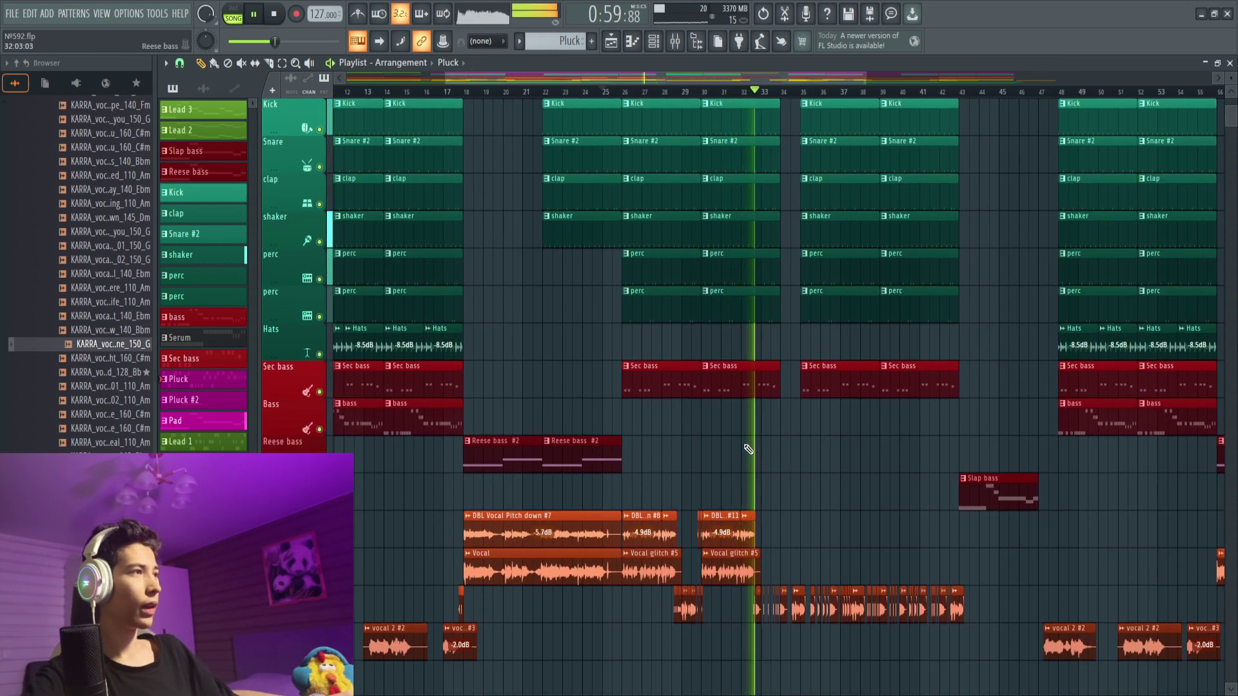
- Review the Lead 1 part from bar 35 and open the Lead mixer track's Pro-C 2, Pro-Q 3 and Kickstart 2 effects
scroll(771, 490, "down", 3)
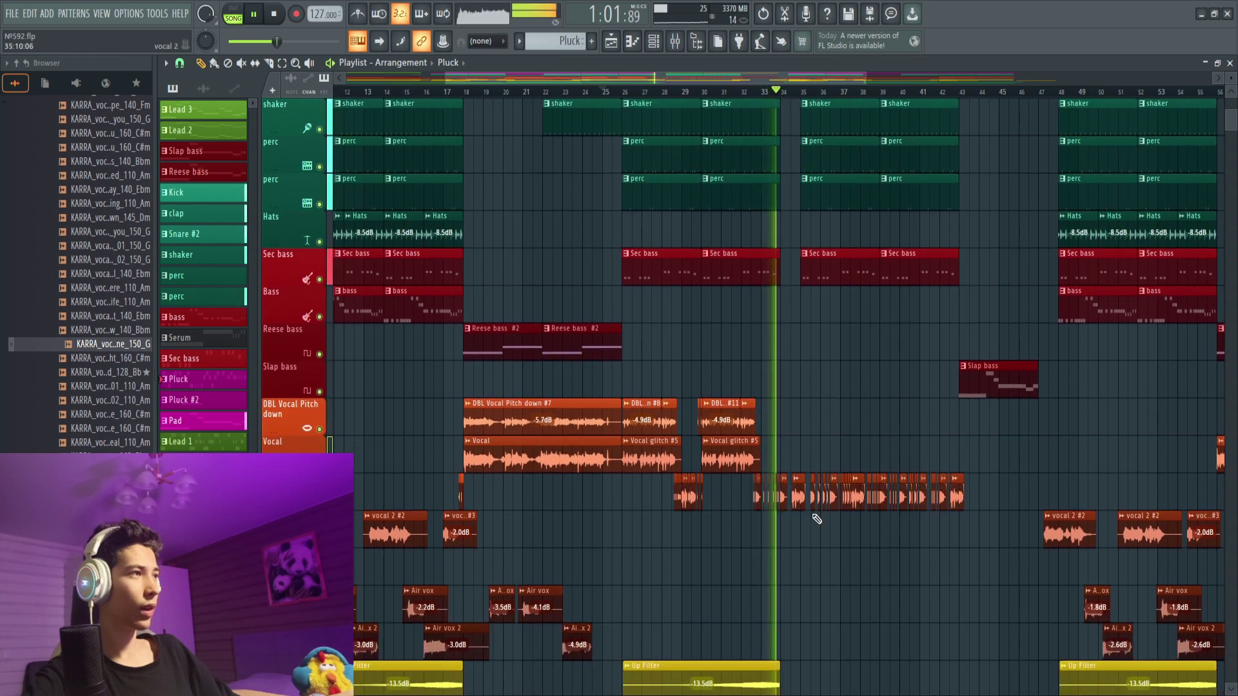
scroll(816, 517, "up", 1)
scroll(777, 520, "up", 3)
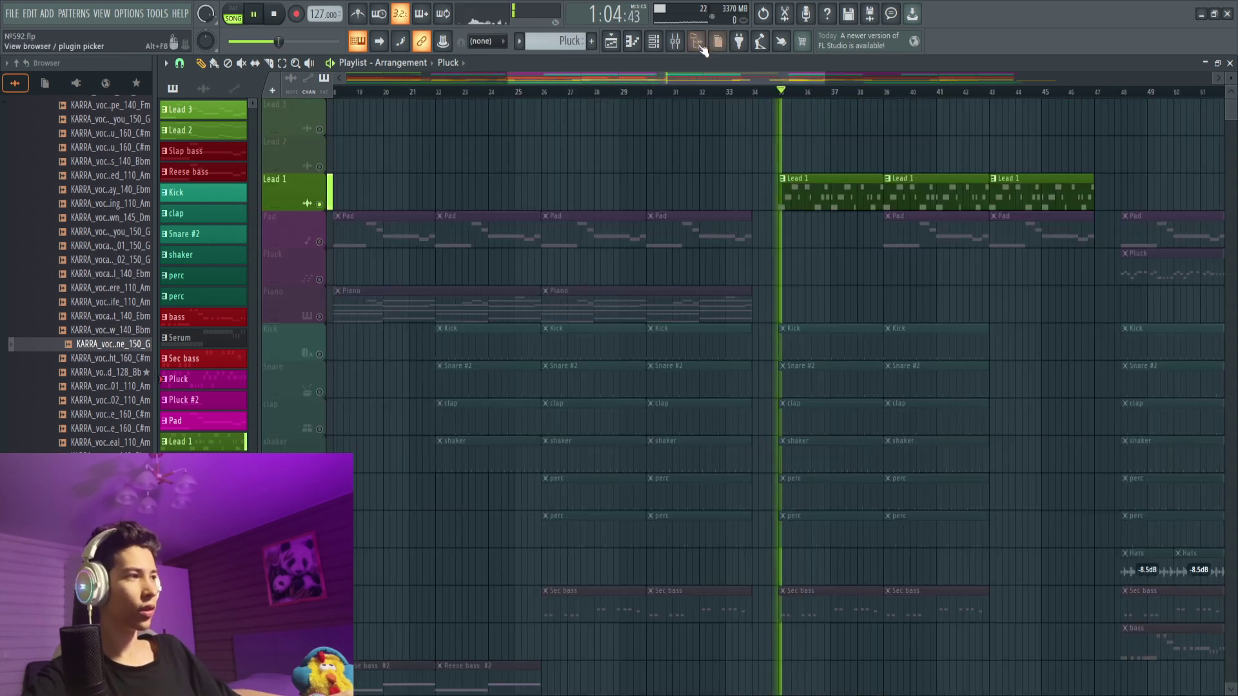
left_click(676, 43)
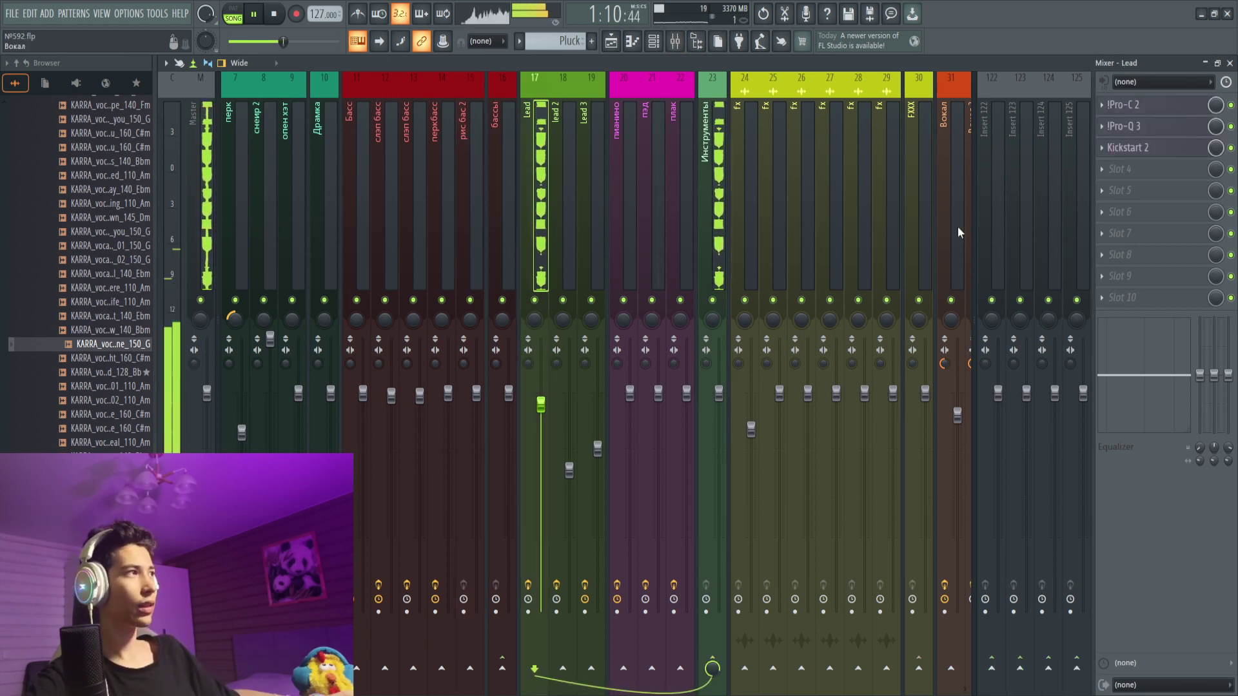
left_click(1126, 107)
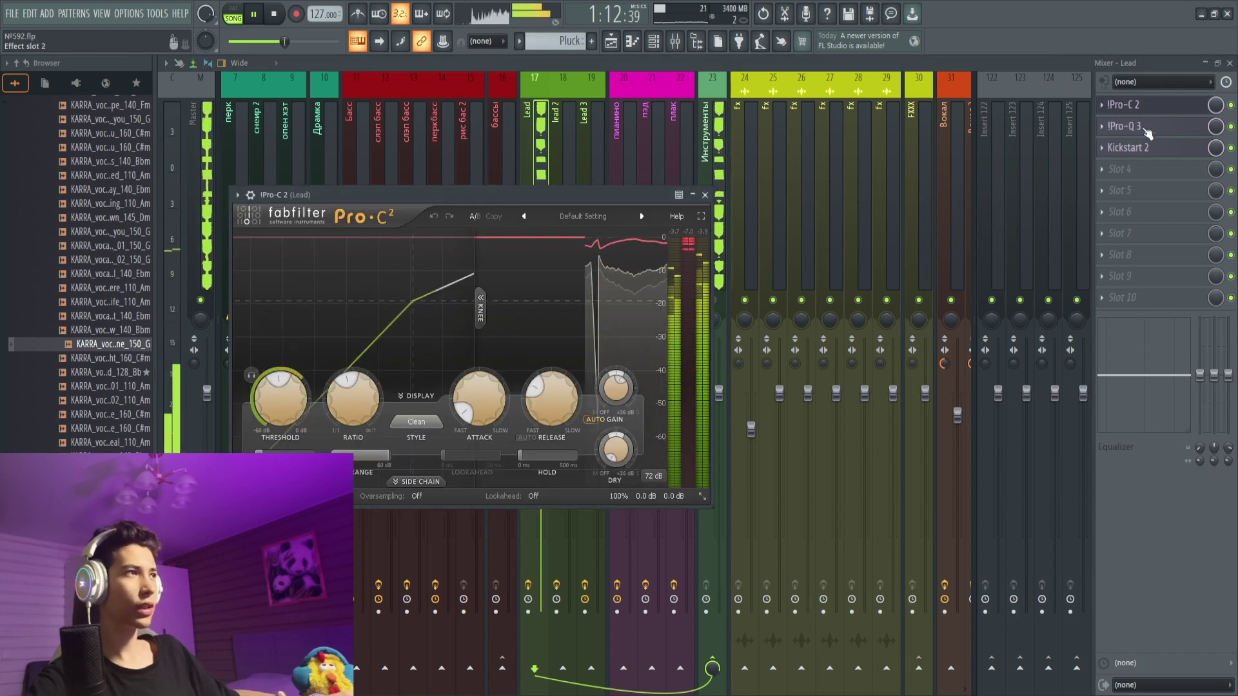
left_click(1125, 127)
left_click(1139, 150)
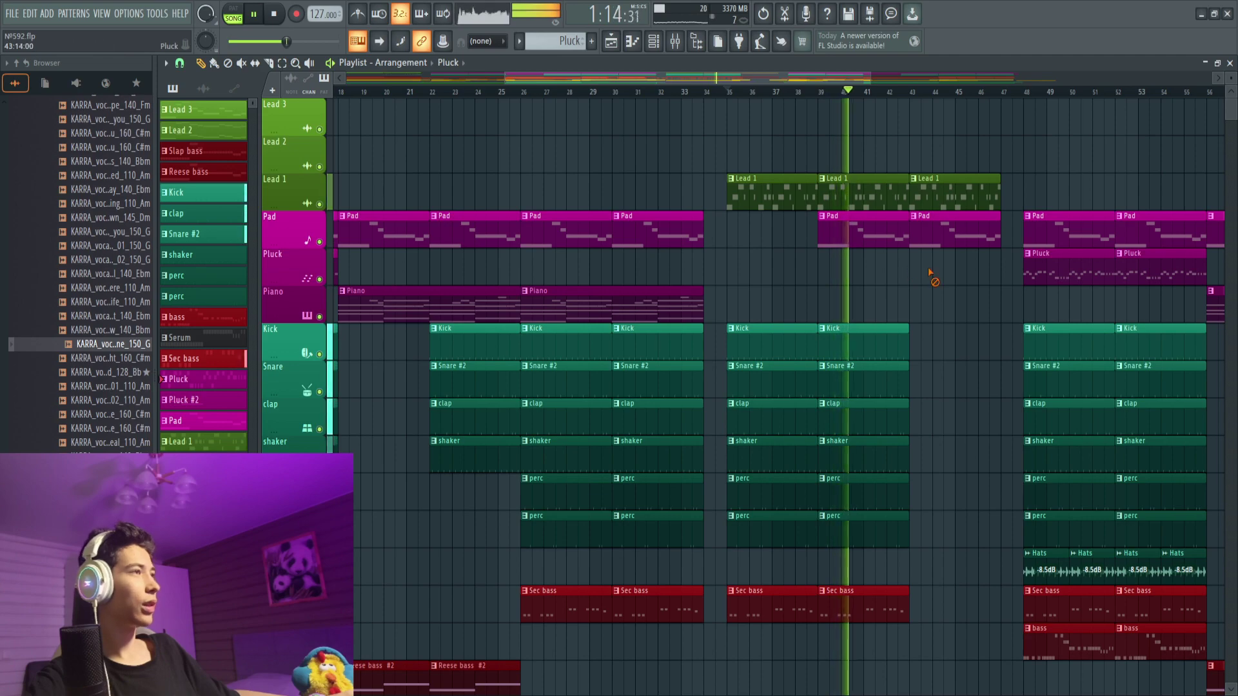
- Examine the Slap bass clip between bars 43 and 47 during full playback
scroll(954, 361, "down", 4)
scroll(999, 429, "down", 3)
scroll(1012, 478, "up", 5)
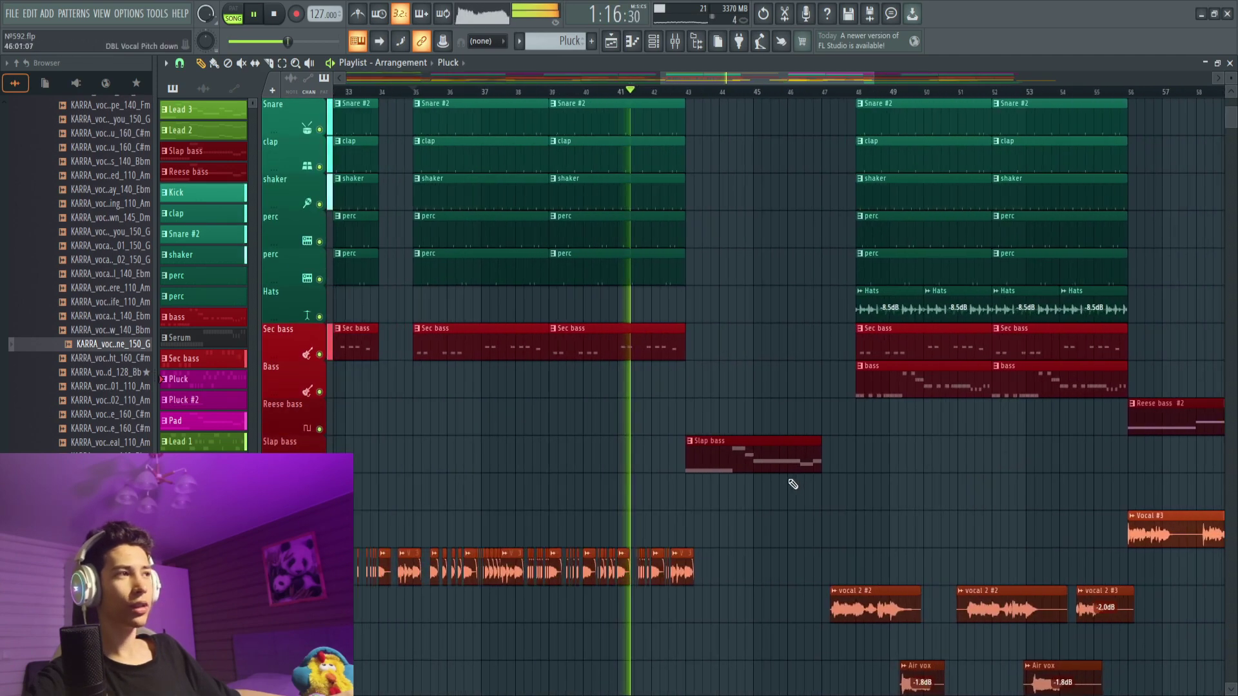
scroll(697, 467, "down", 5)
scroll(705, 469, "down", 2)
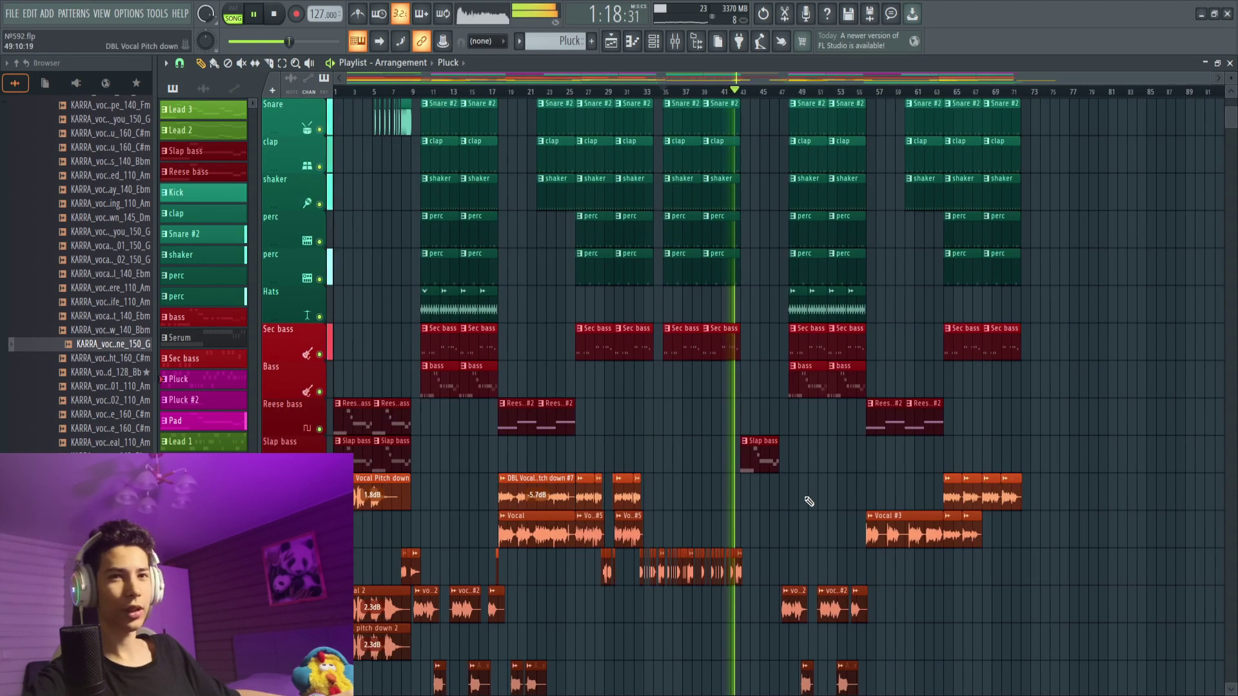
scroll(797, 496, "up", 5)
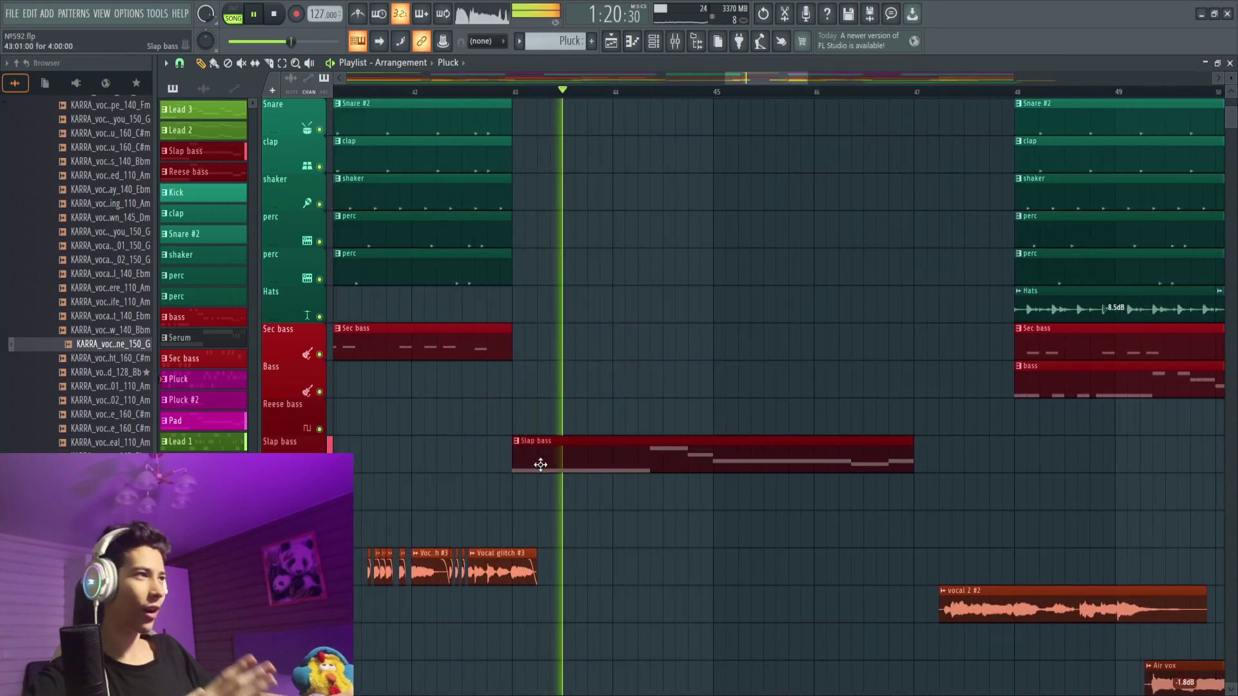
scroll(779, 470, "down", 2)
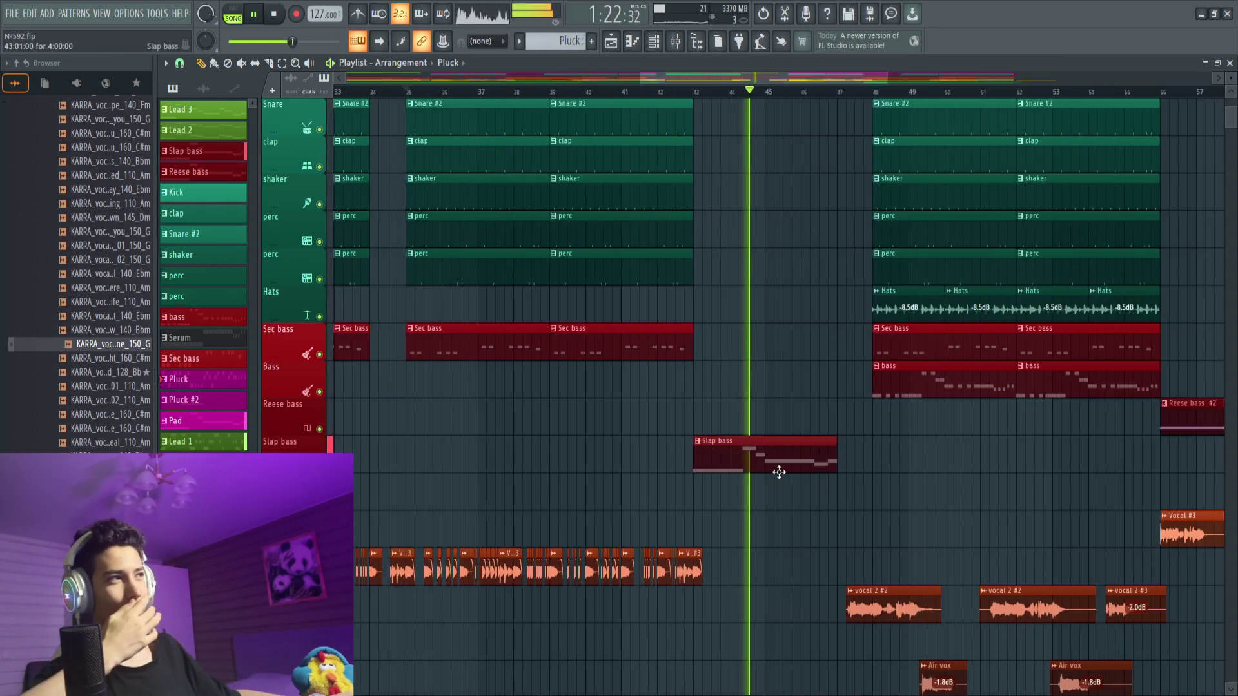
scroll(804, 499, "up", 4)
scroll(741, 456, "down", 2)
scroll(752, 471, "down", 8)
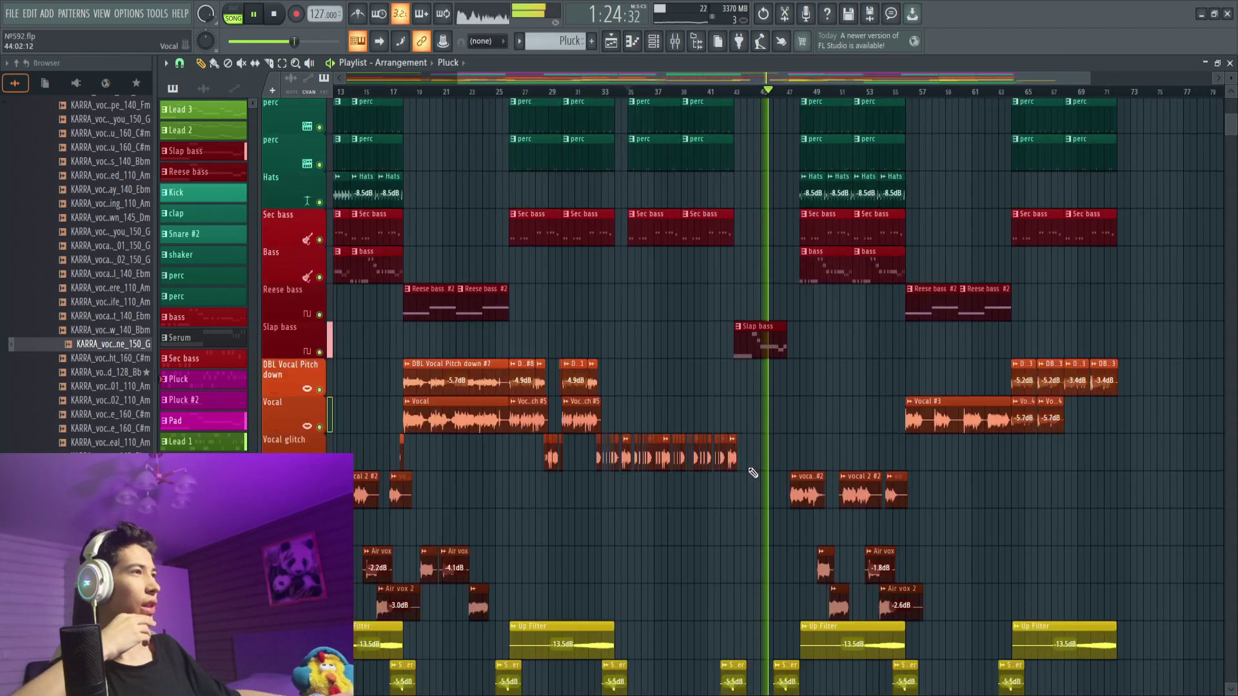
- Examine the Short Up Filter, Fill, Crash and Impact clips around bars 46 to 48 alongside the vocal and bass clips of the following section
scroll(758, 476, "down", 1)
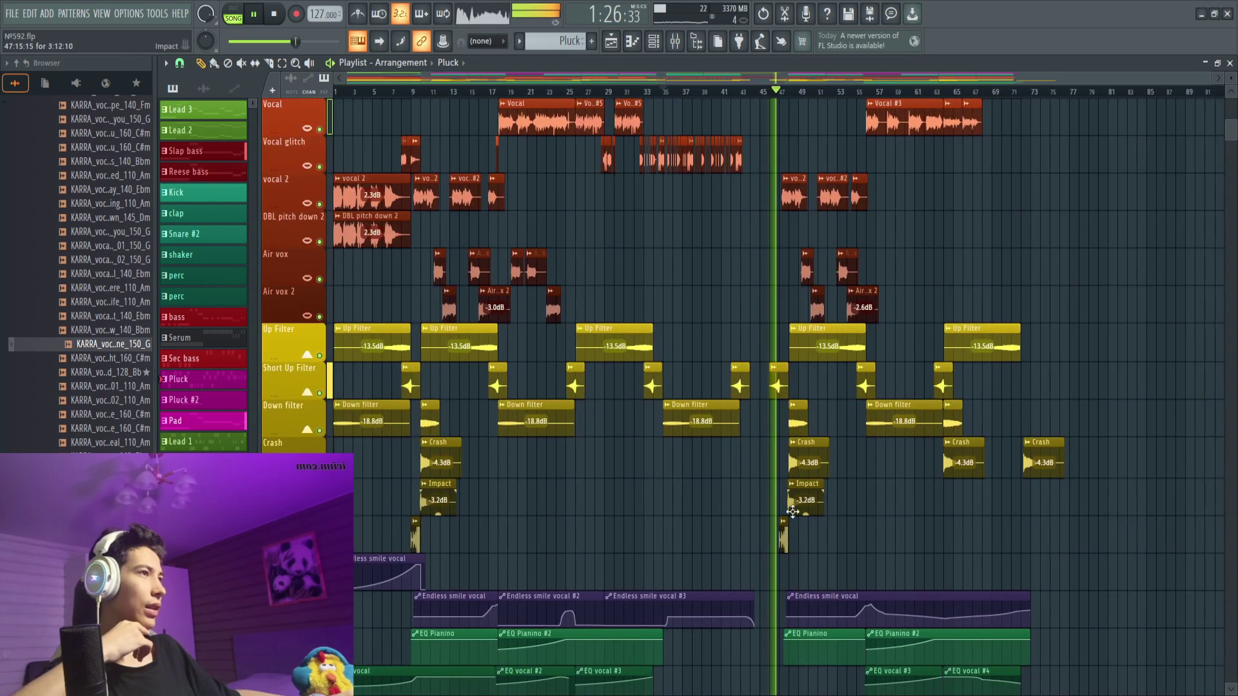
scroll(793, 511, "up", 6)
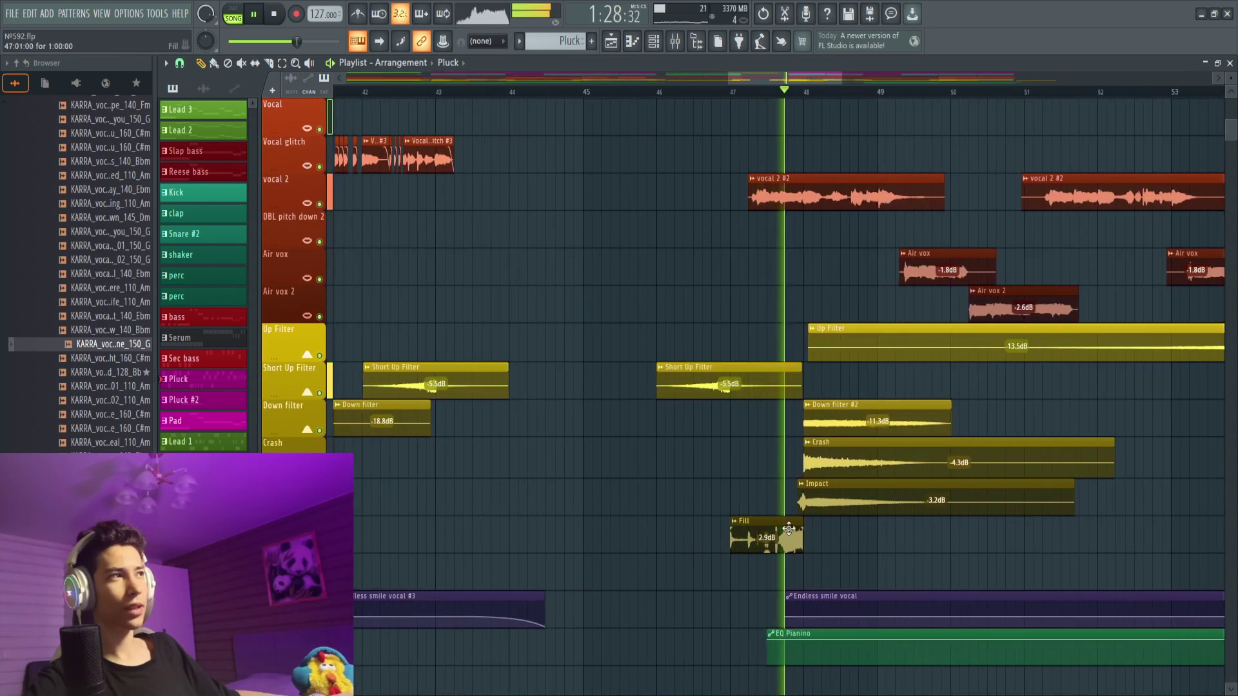
scroll(792, 530, "down", 7)
scroll(1115, 528, "up", 4)
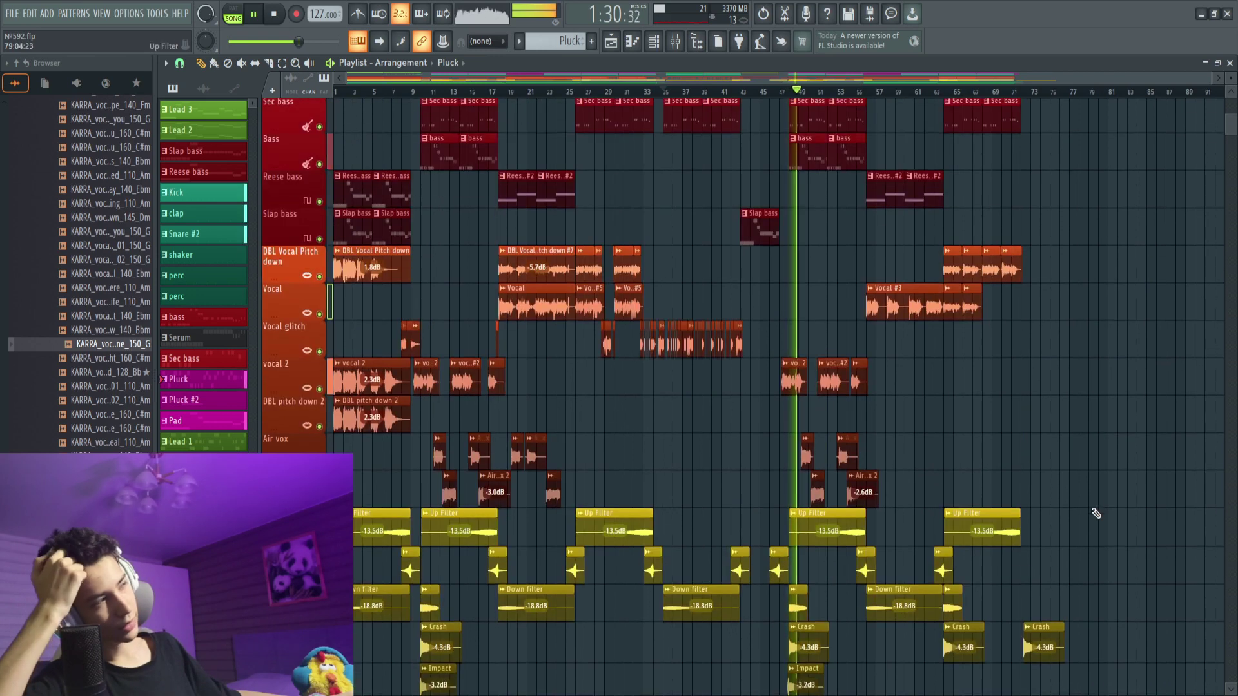
scroll(1090, 503, "up", 4)
scroll(1074, 477, "down", 12)
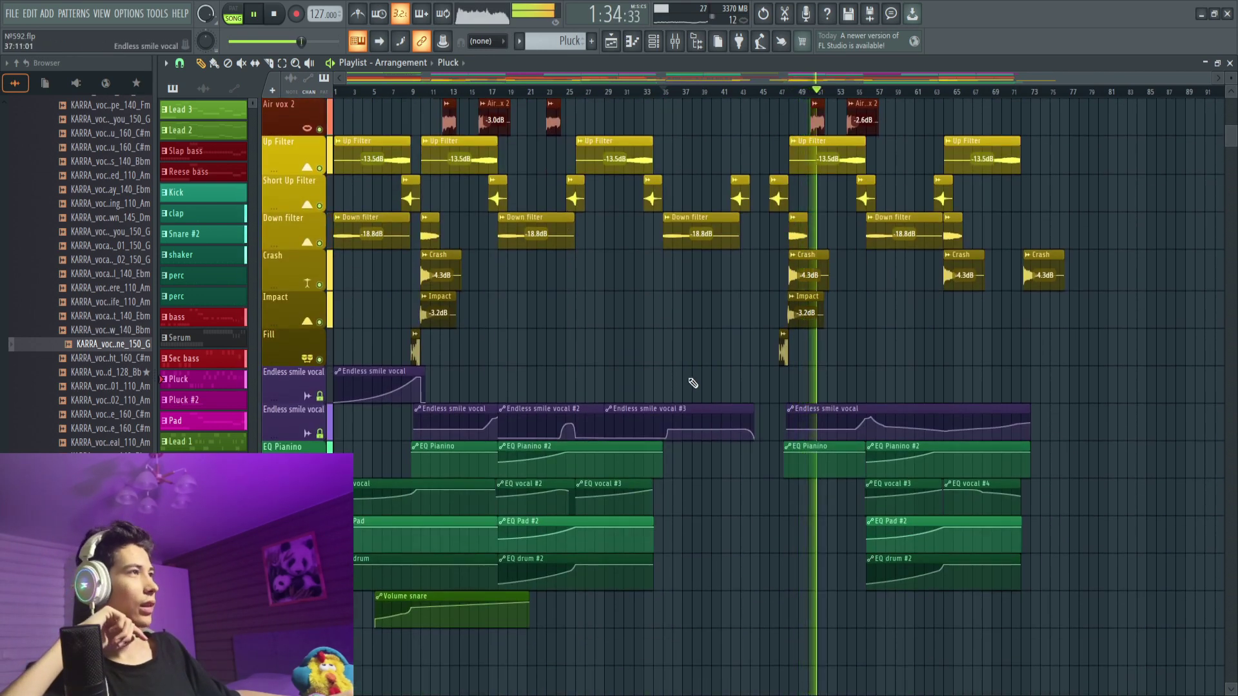
scroll(693, 372, "up", 11)
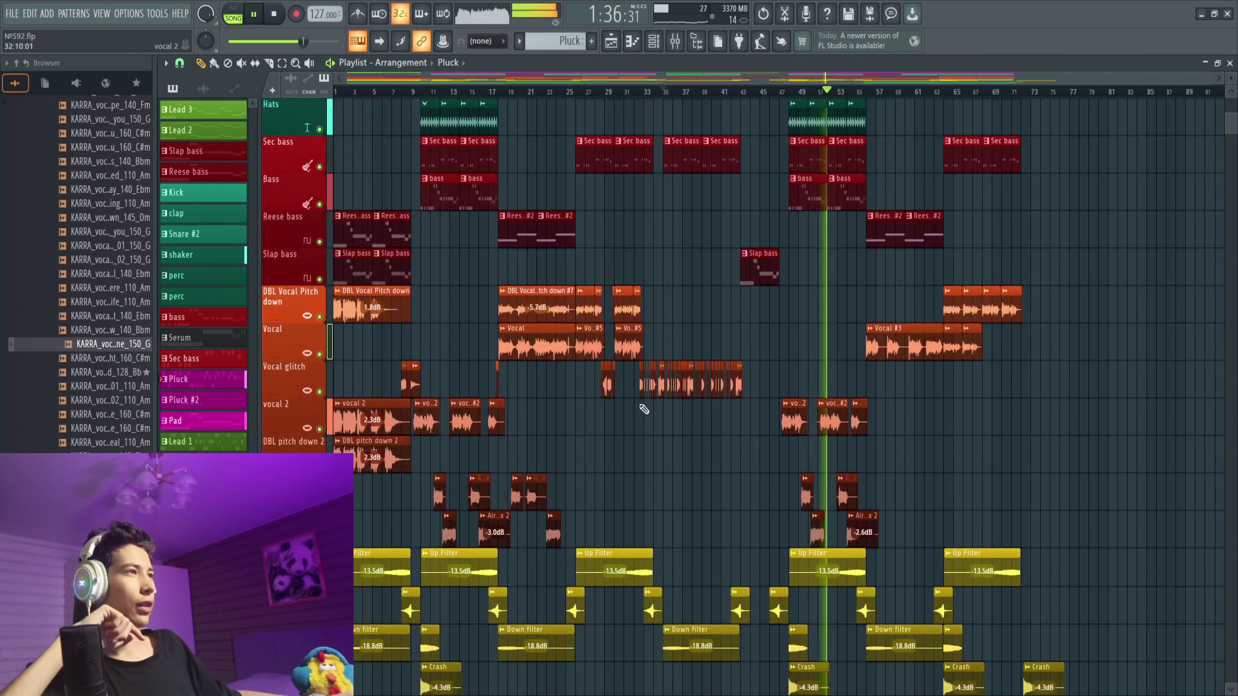
- Select the vocal glitch clips between bars 33 and 43 and replay the section from bar 35
left_click_drag(732, 385, 743, 384)
left_click(662, 91)
scroll(766, 304, "down", 5)
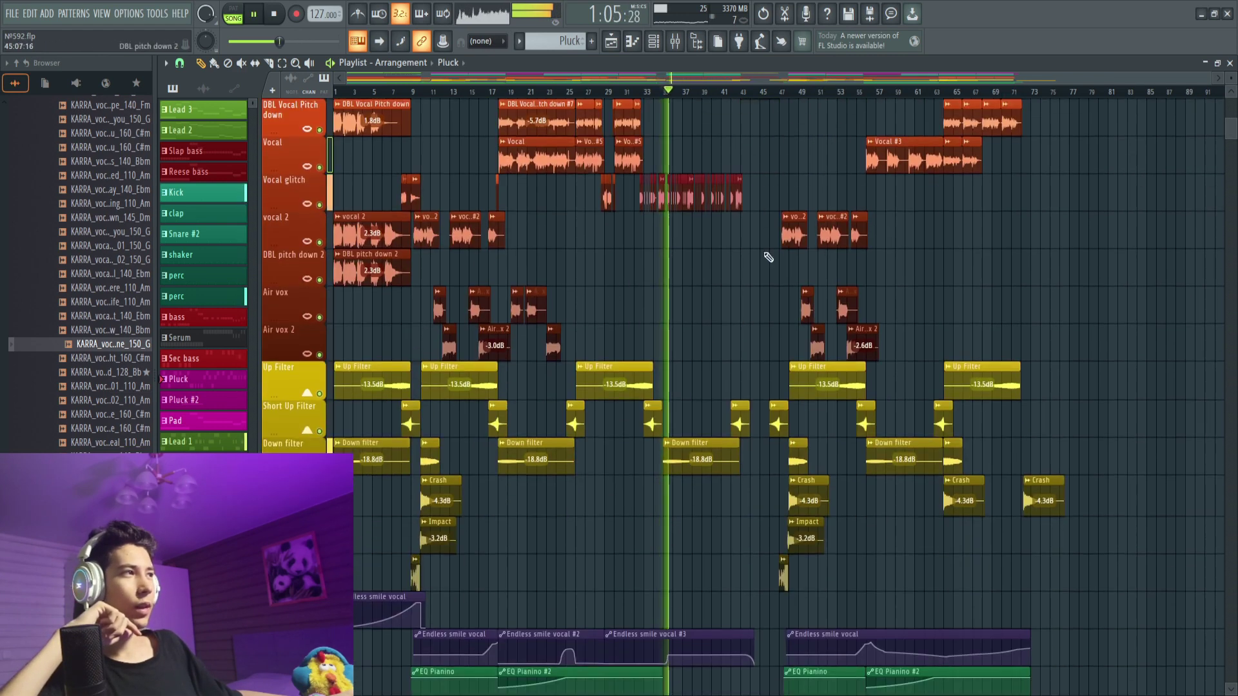
- Examine the Endless smile vocal #3 automation curve over the vocal glitch section from bar 35
scroll(705, 397, "down", 5)
scroll(705, 398, "down", 3)
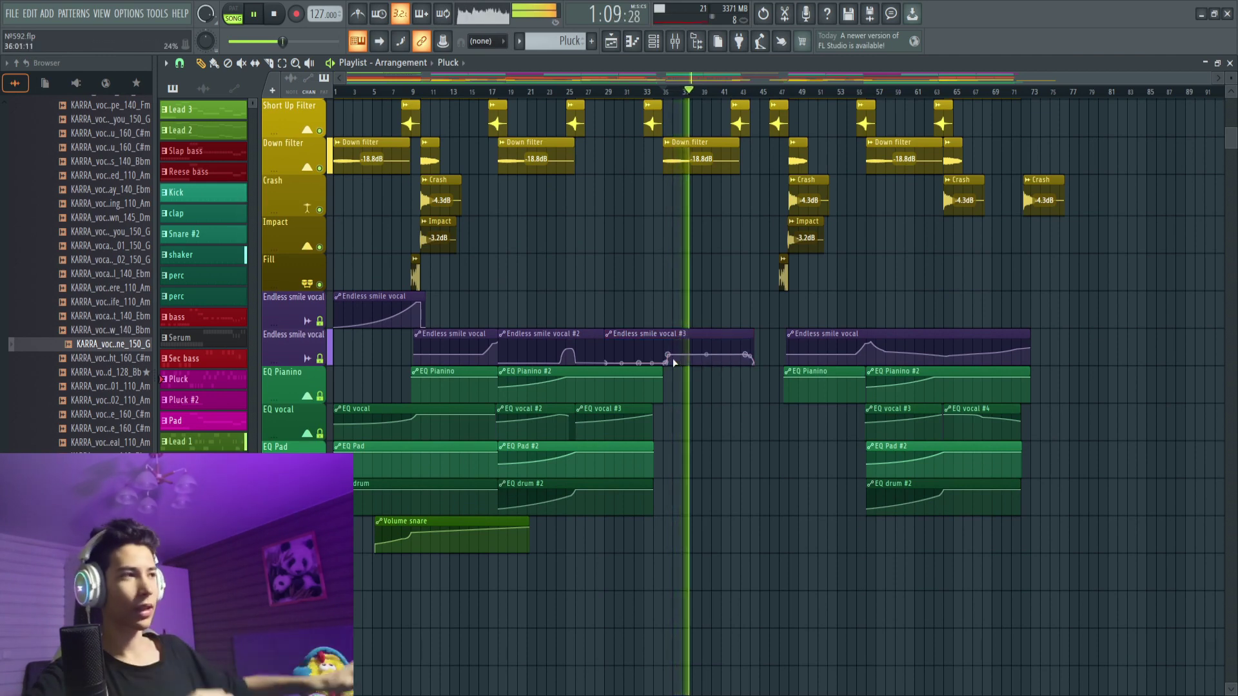
scroll(678, 358, "up", 4)
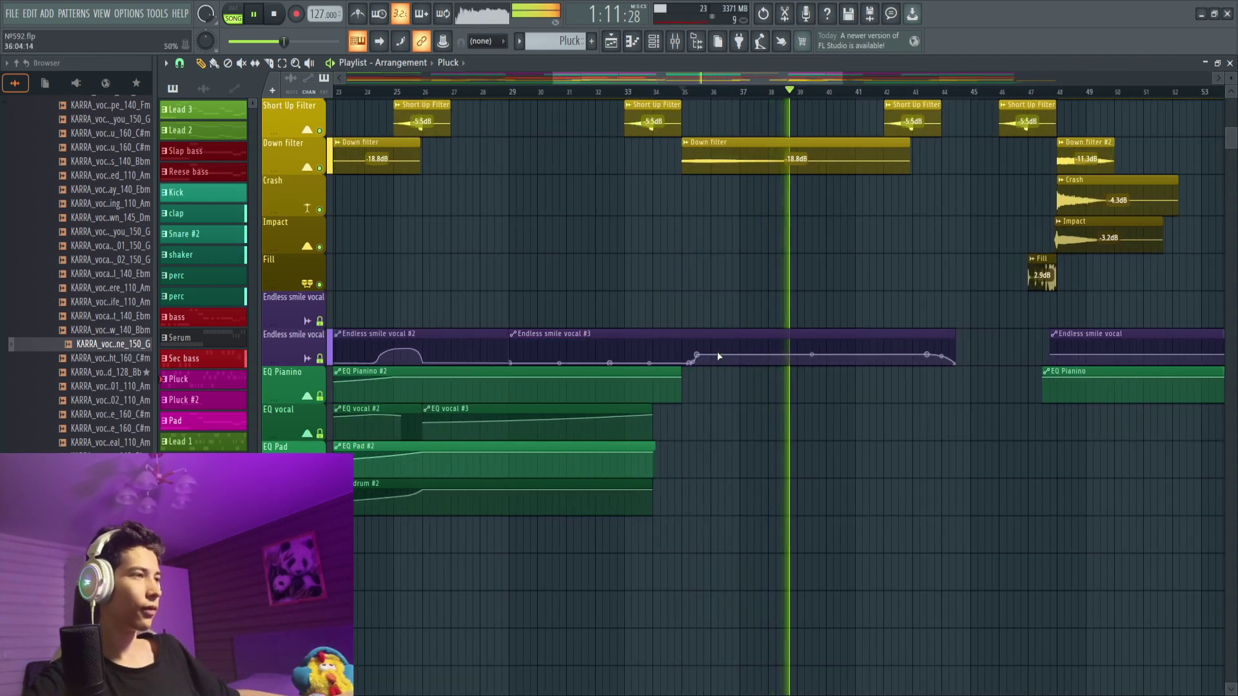
scroll(765, 349, "down", 4)
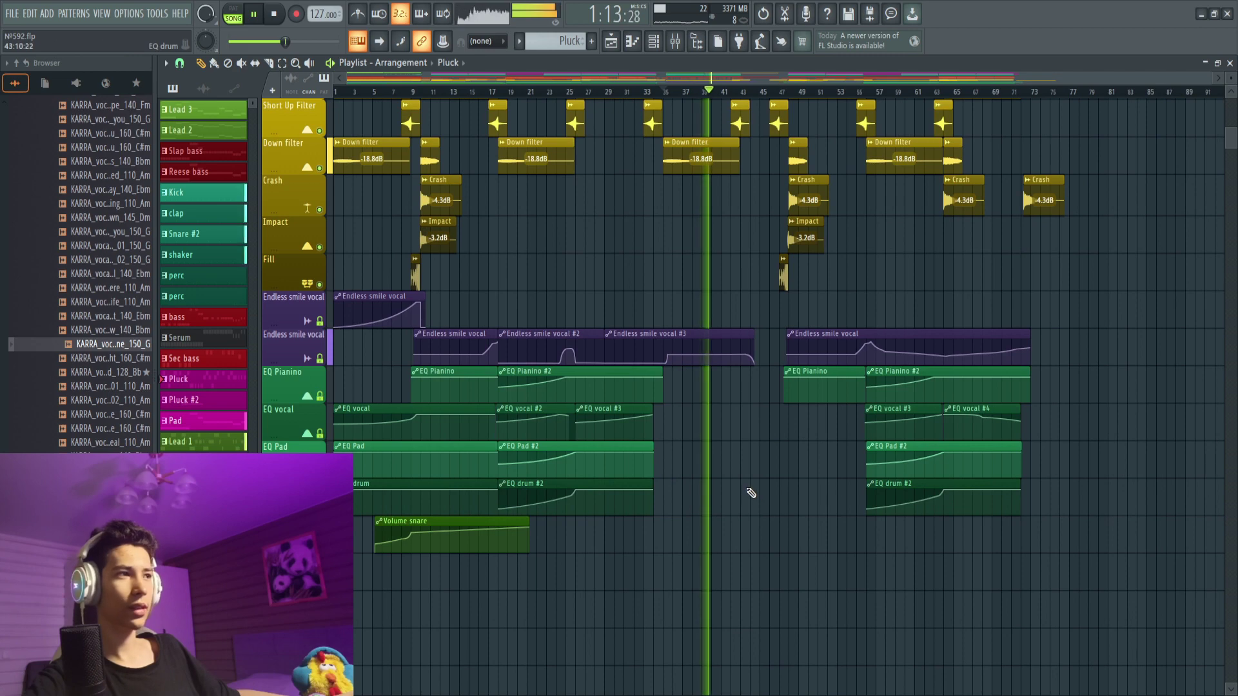
scroll(741, 500, "up", 2)
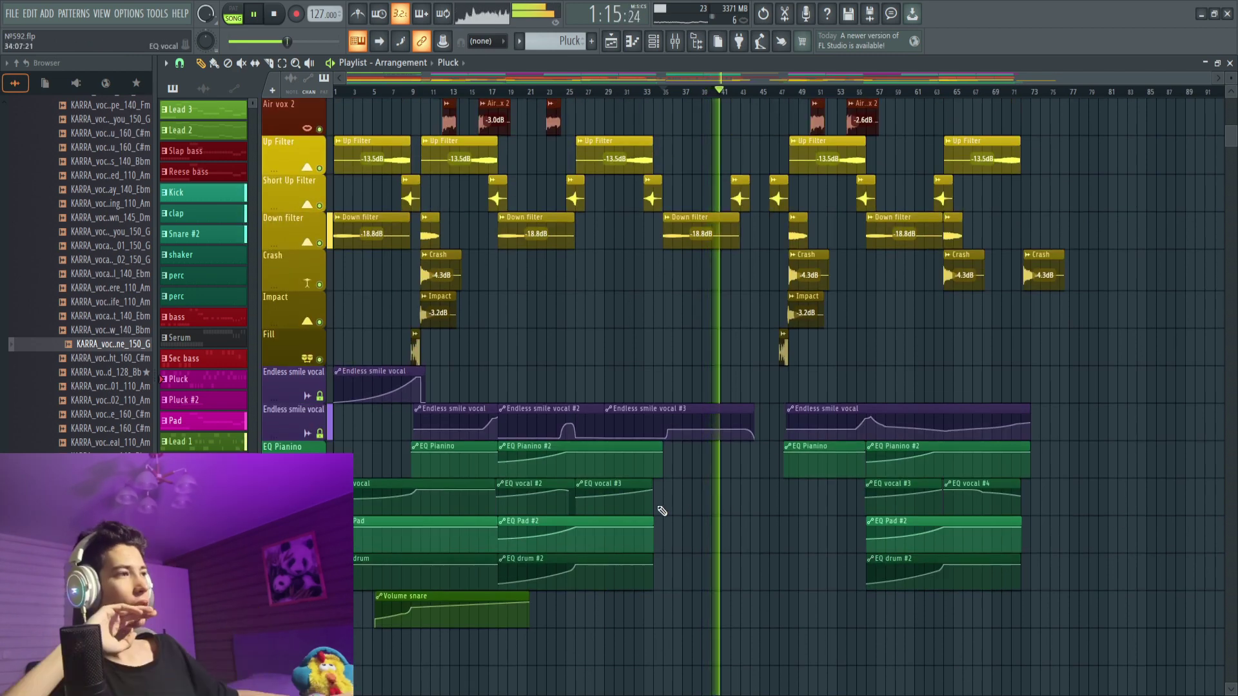
scroll(788, 456, "up", 6)
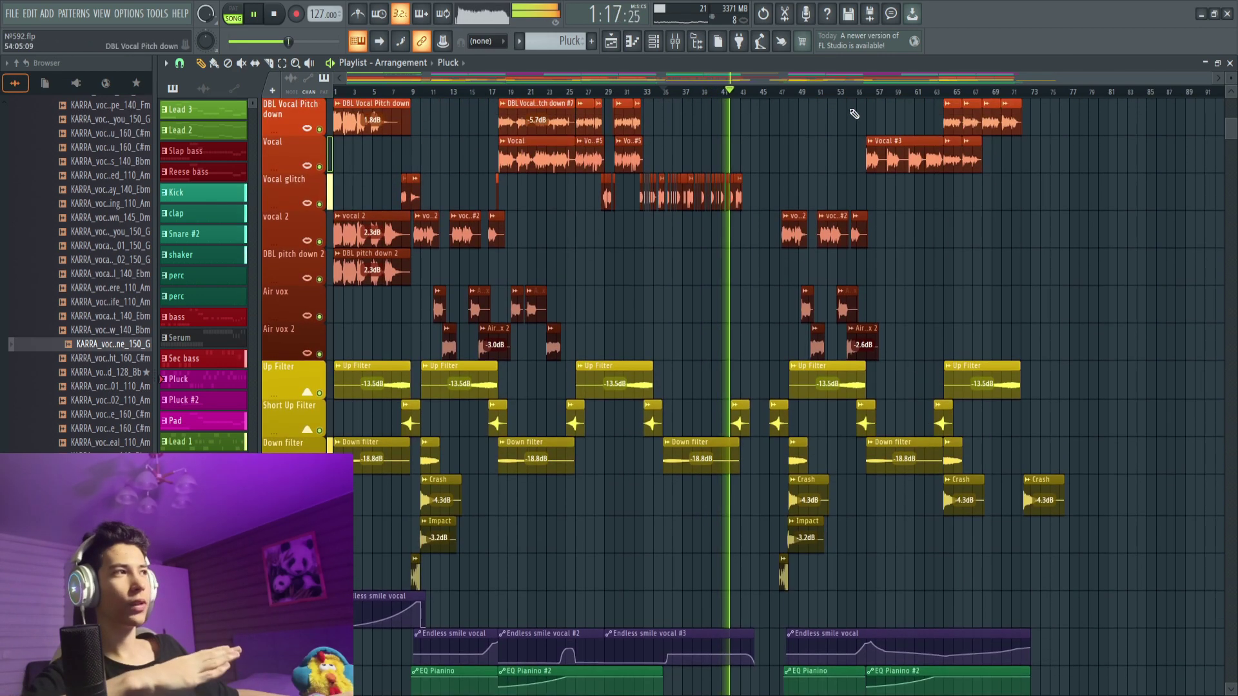
- Examine the Reese bass, Vocal #3, Down filter and EQ automation clips in the section from bar 56
scroll(948, 290, "up", 6)
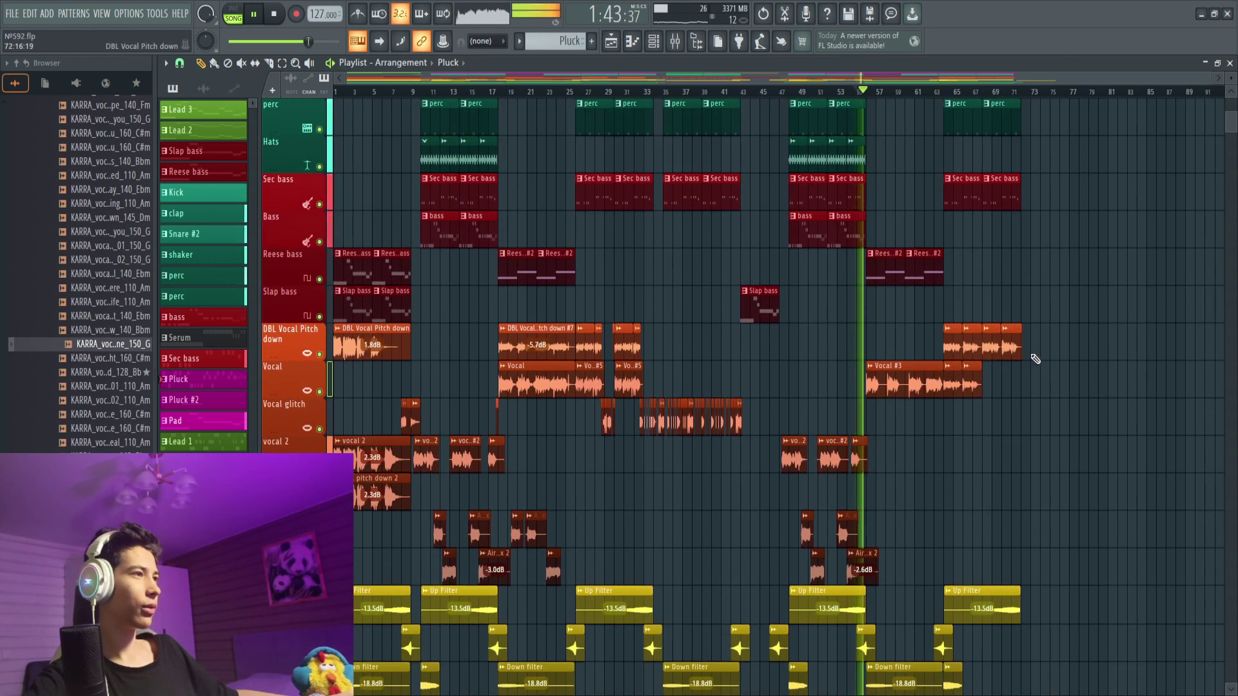
scroll(907, 405, "up", 4)
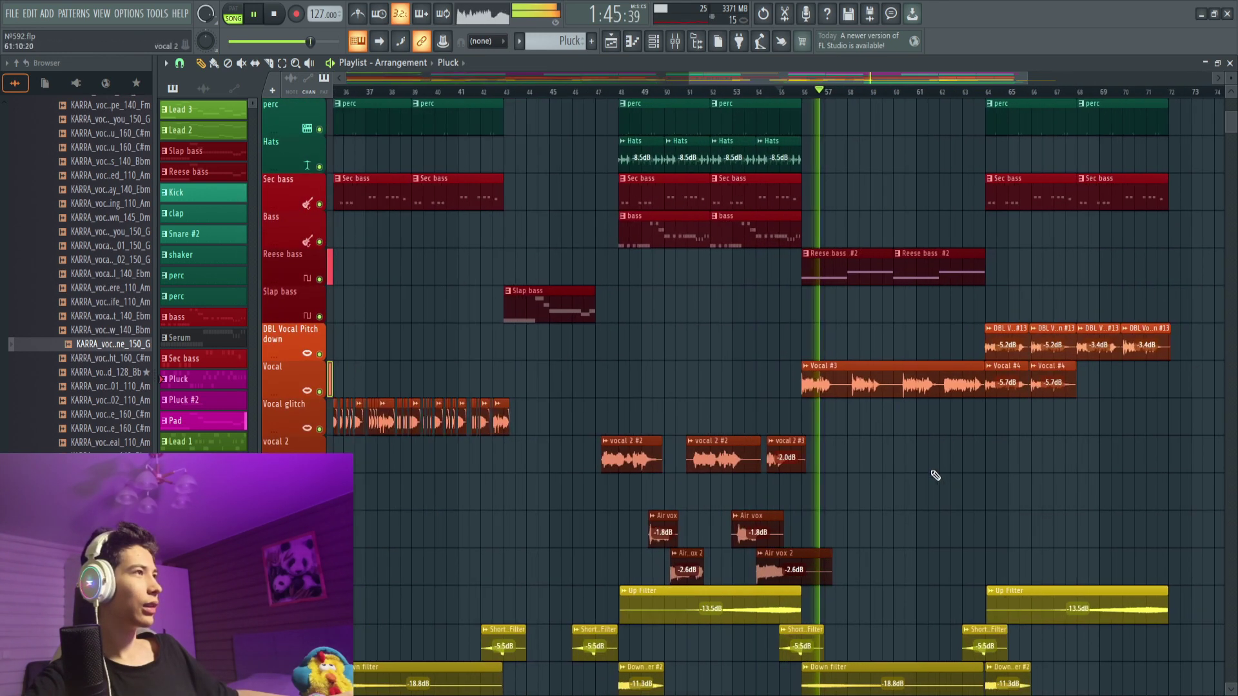
scroll(931, 473, "down", 7)
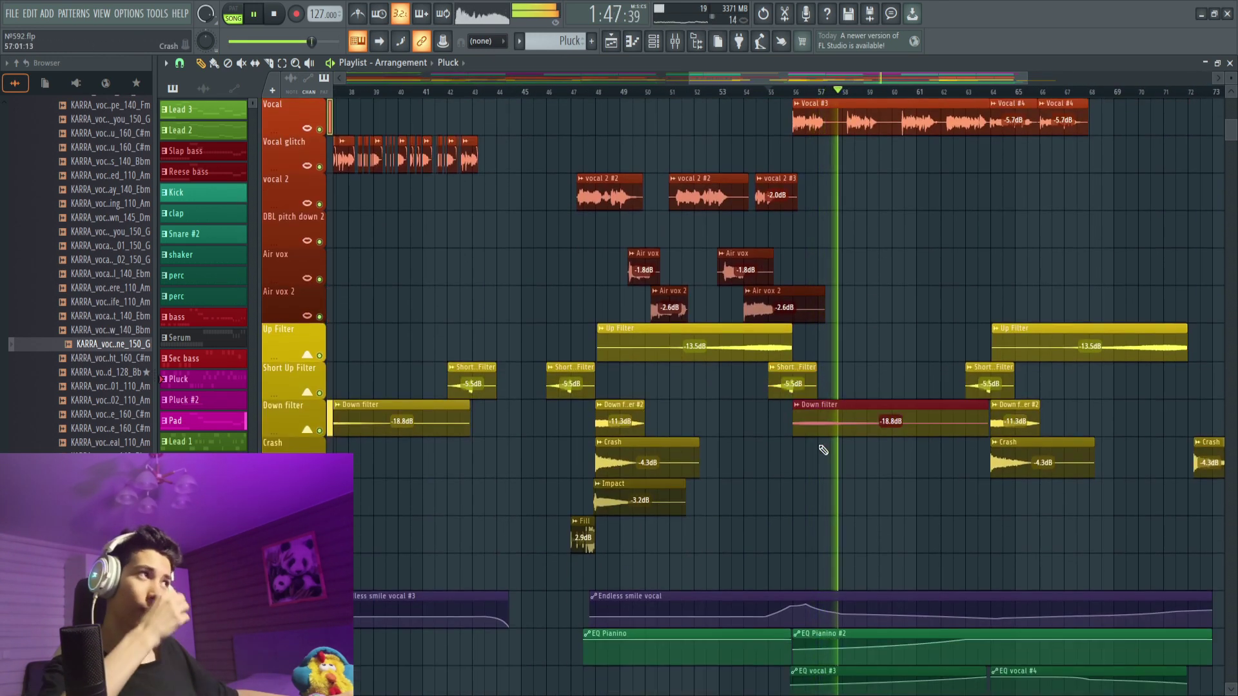
scroll(831, 476, "down", 6)
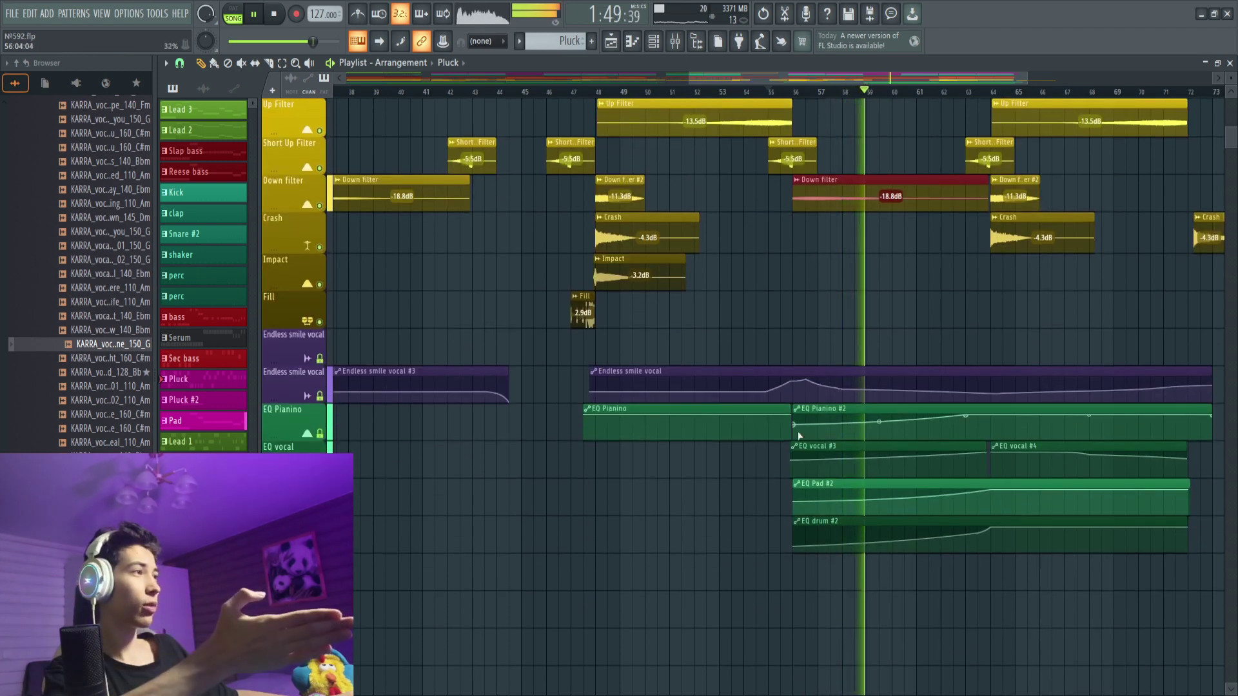
- Check the drum, Reese bass and Vocal #3 clips between bars 56 and 64, and mark the EQ drum #2 automation clip beneath them
scroll(1013, 569, "up", 18)
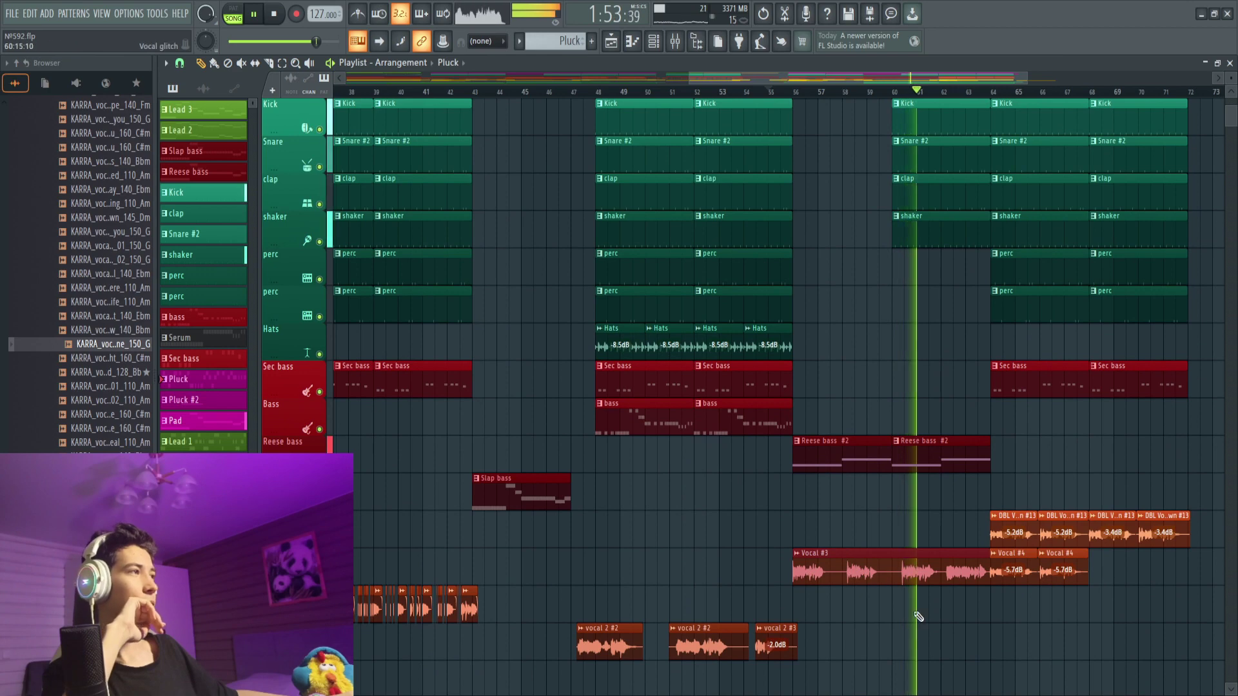
scroll(918, 618, "down", 5)
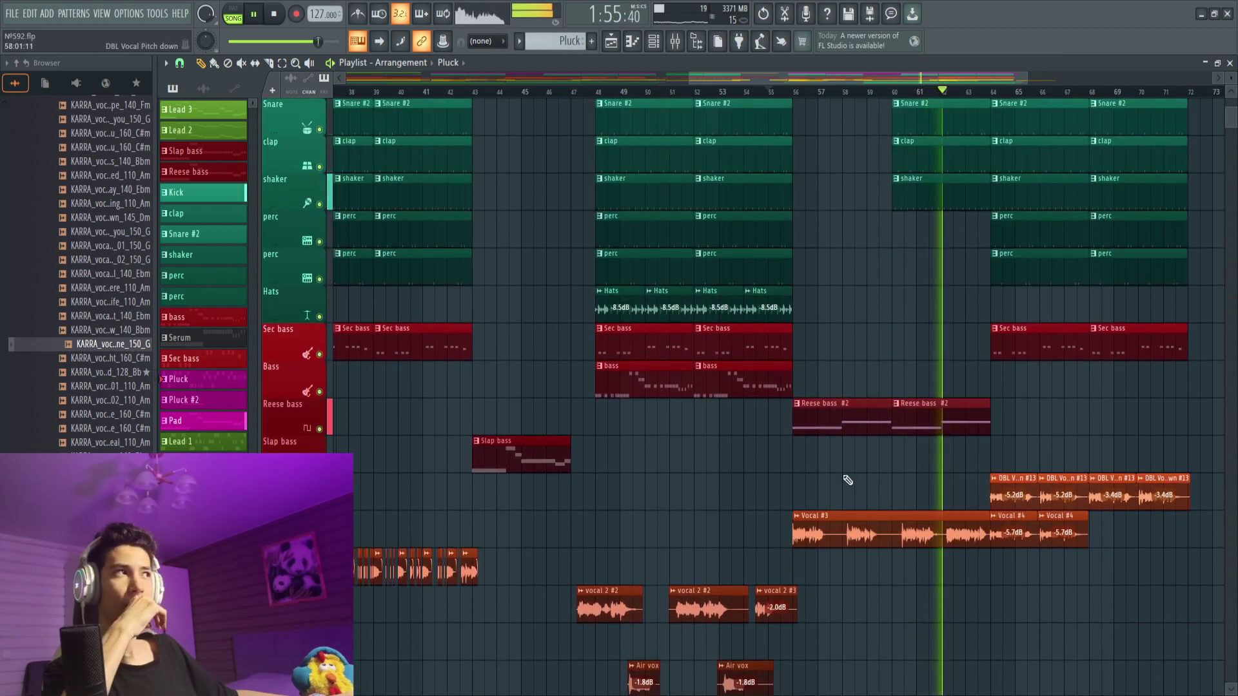
scroll(926, 516, "up", 6)
scroll(873, 450, "down", 14)
scroll(909, 497, "down", 8)
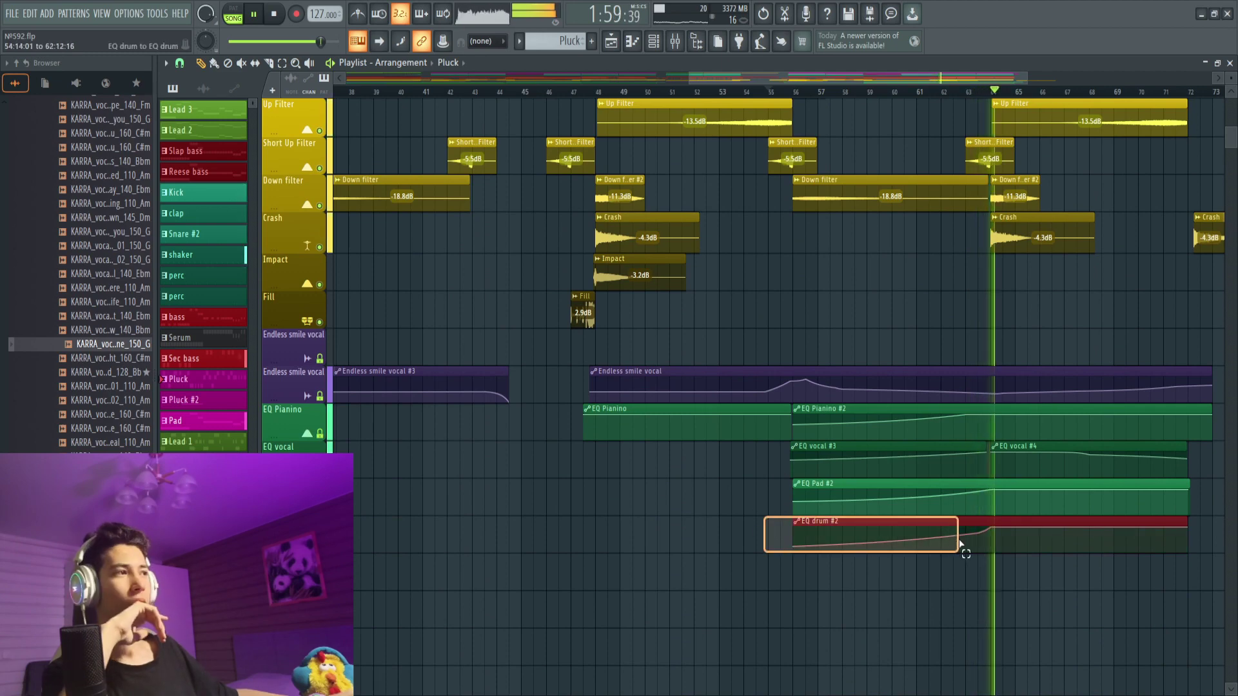
left_click_drag(955, 545, 957, 547)
- Select the DBL Vocal Pitch down and Vocal #4 clips between bars 64 and 72 to point them out
scroll(974, 565, "up", 5)
scroll(986, 528, "down", 4)
scroll(1077, 510, "up", 2)
scroll(1032, 496, "up", 2)
scroll(890, 489, "up", 8)
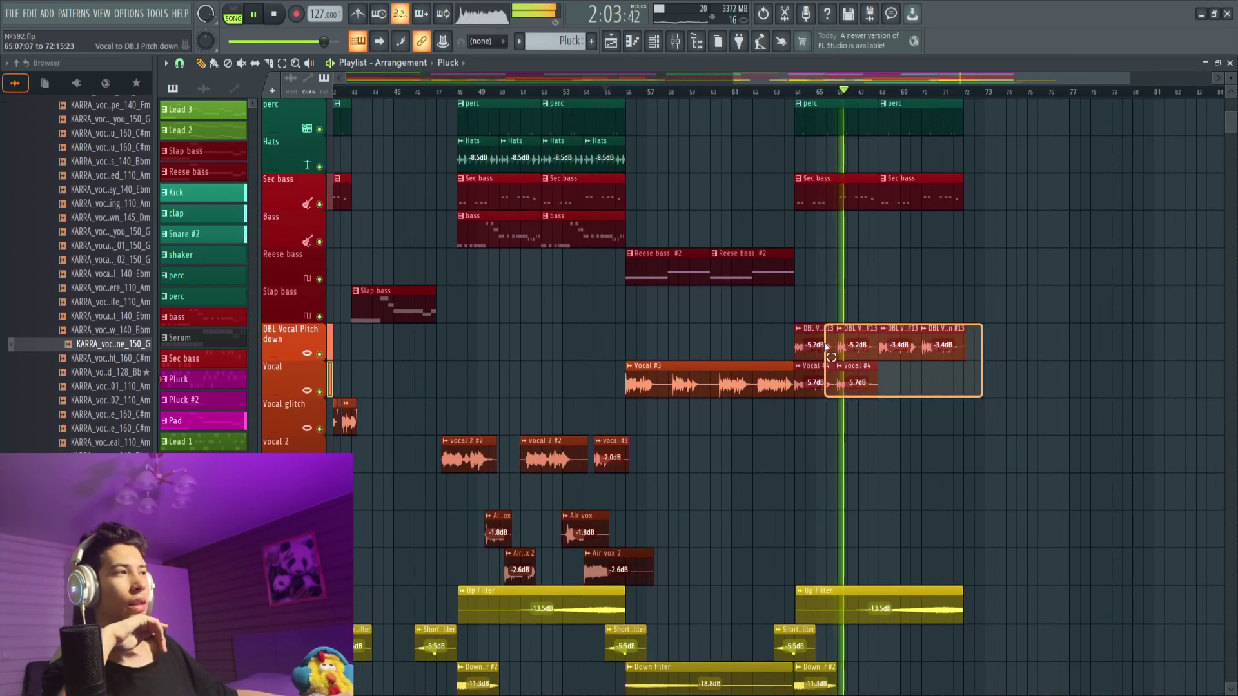
left_click_drag(830, 348, 828, 351, "ctrl")
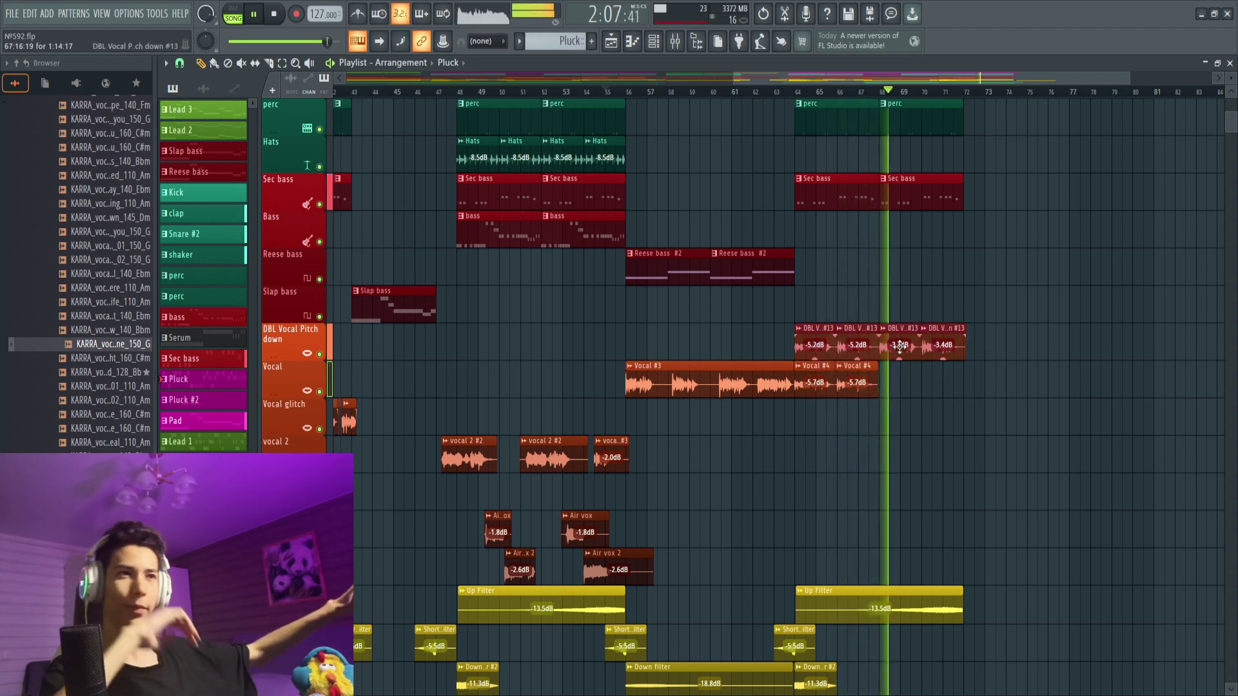
- Examine the closing Crash clip at bar 72 and the drum, bass and vocal clips leading up to it
scroll(929, 407, "down", 5)
scroll(929, 406, "down", 3, "ctrl")
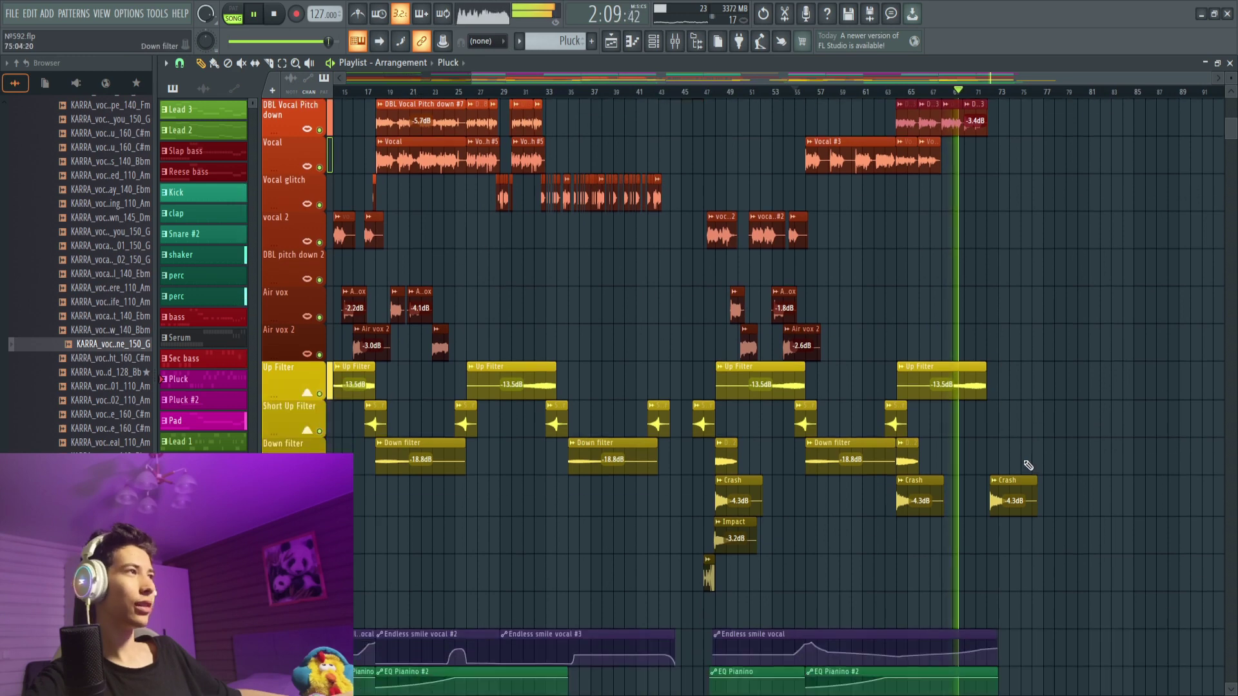
scroll(1032, 464, "up", 8)
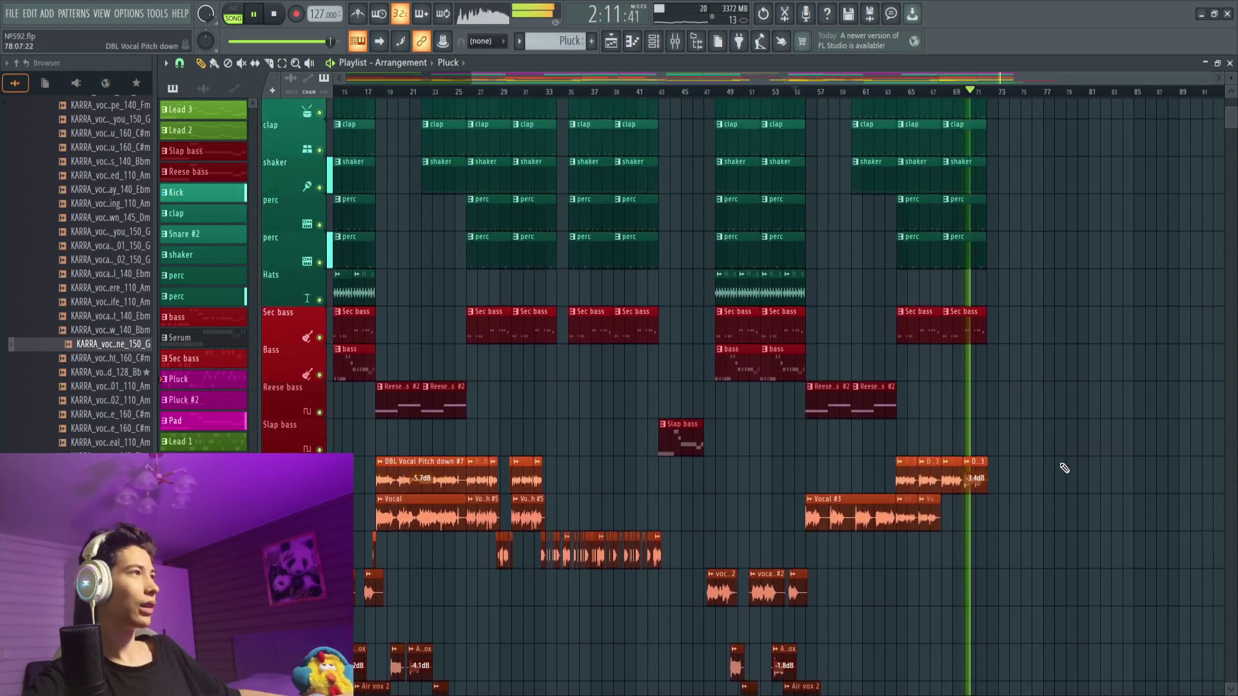
scroll(1060, 457, "up", 8)
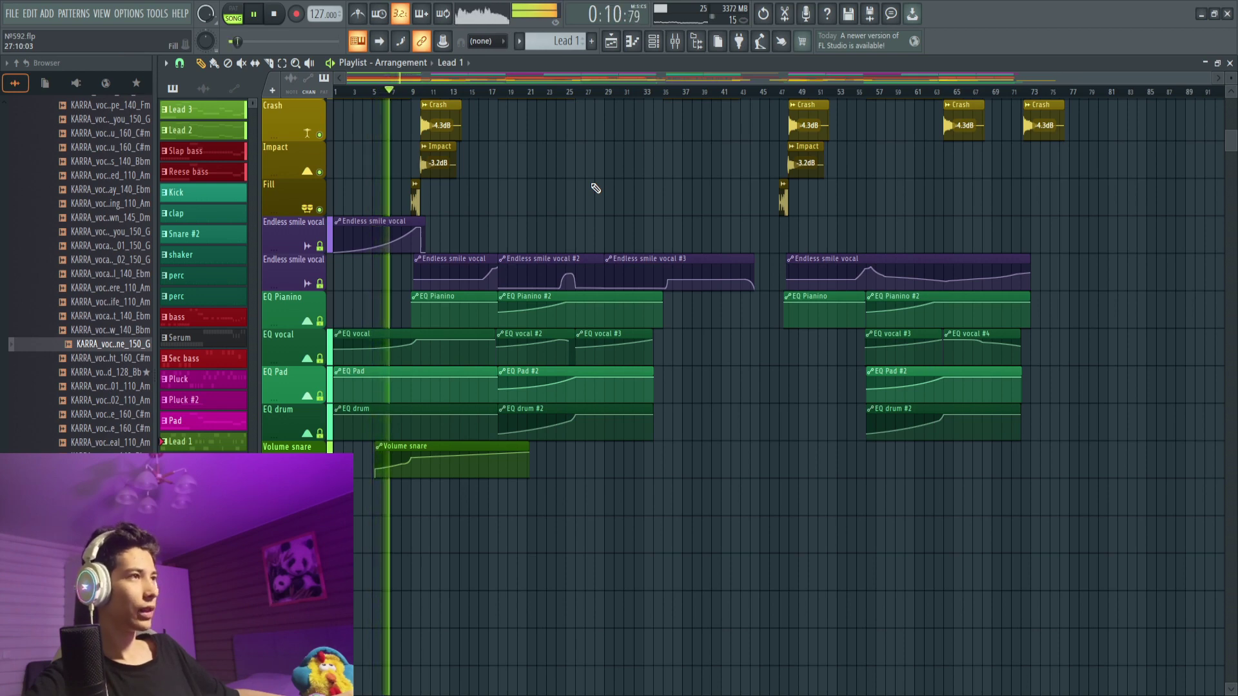
- Return to the lead tracks and open the mixer while the arrangement plays from the start
scroll(595, 188, "up", 12)
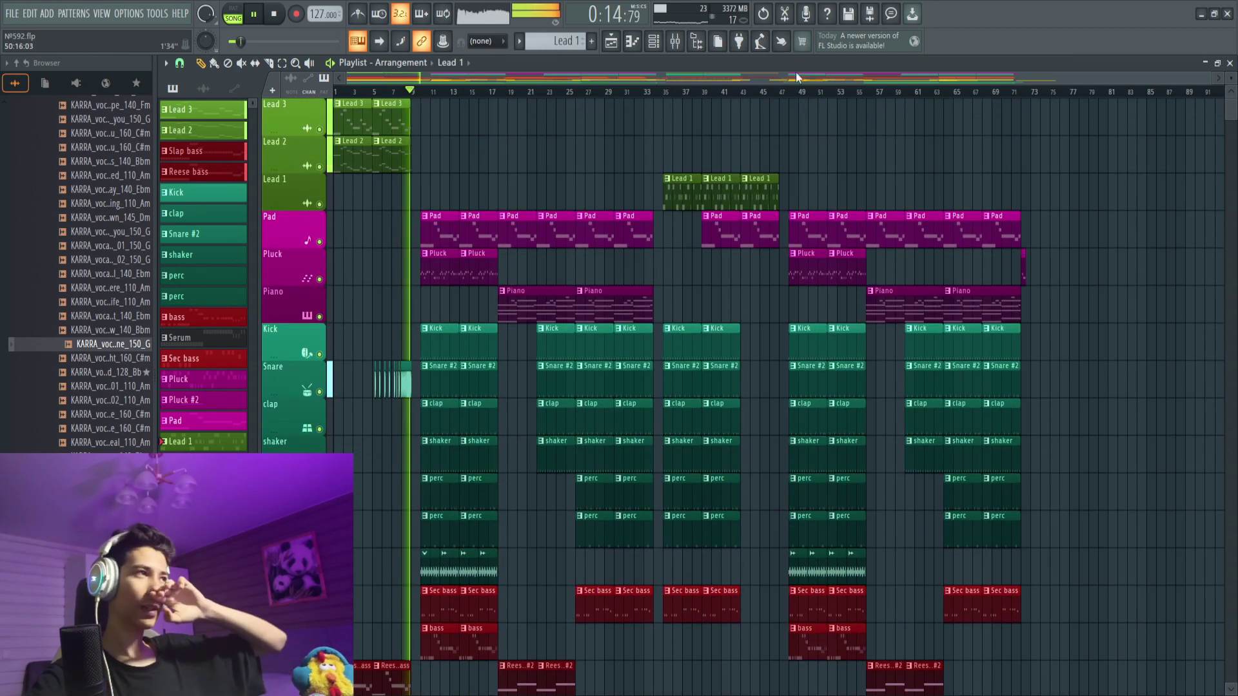
left_click(674, 41)
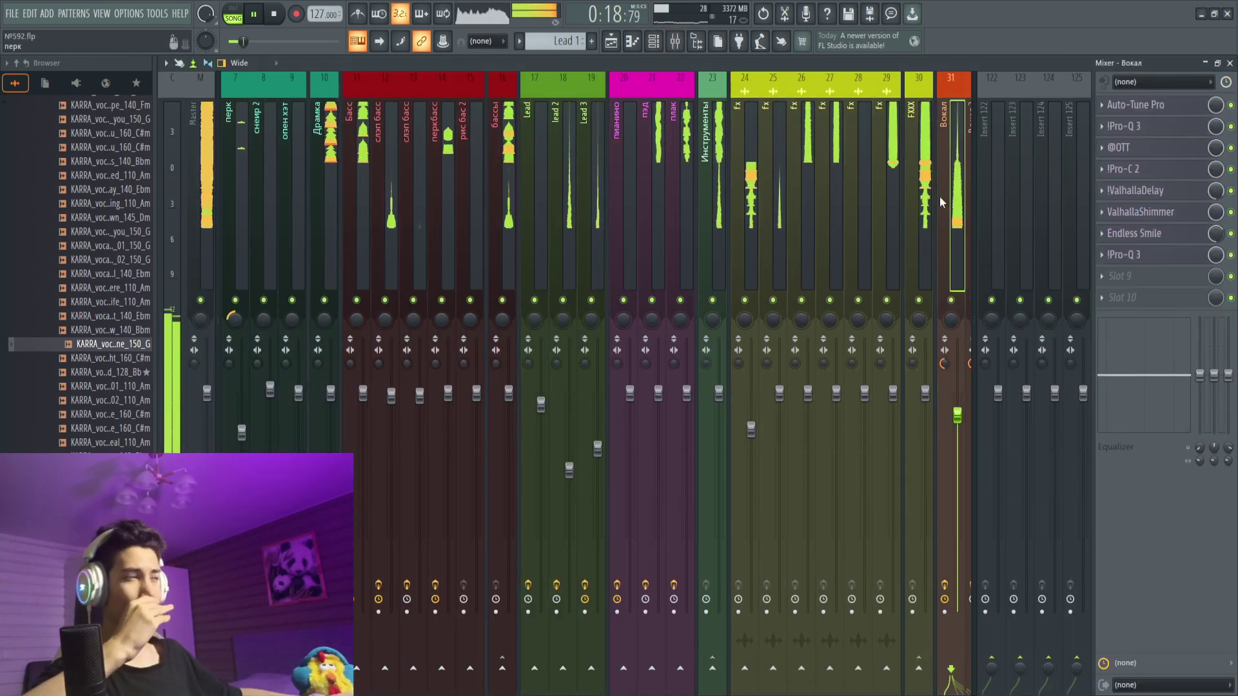
- Inspect the effect chains on the Вокал and Вокал 2 mixer tracks while the arrangement plays
left_click(958, 196)
scroll(957, 196, "down", 4)
left_click(656, 191)
left_click(648, 192)
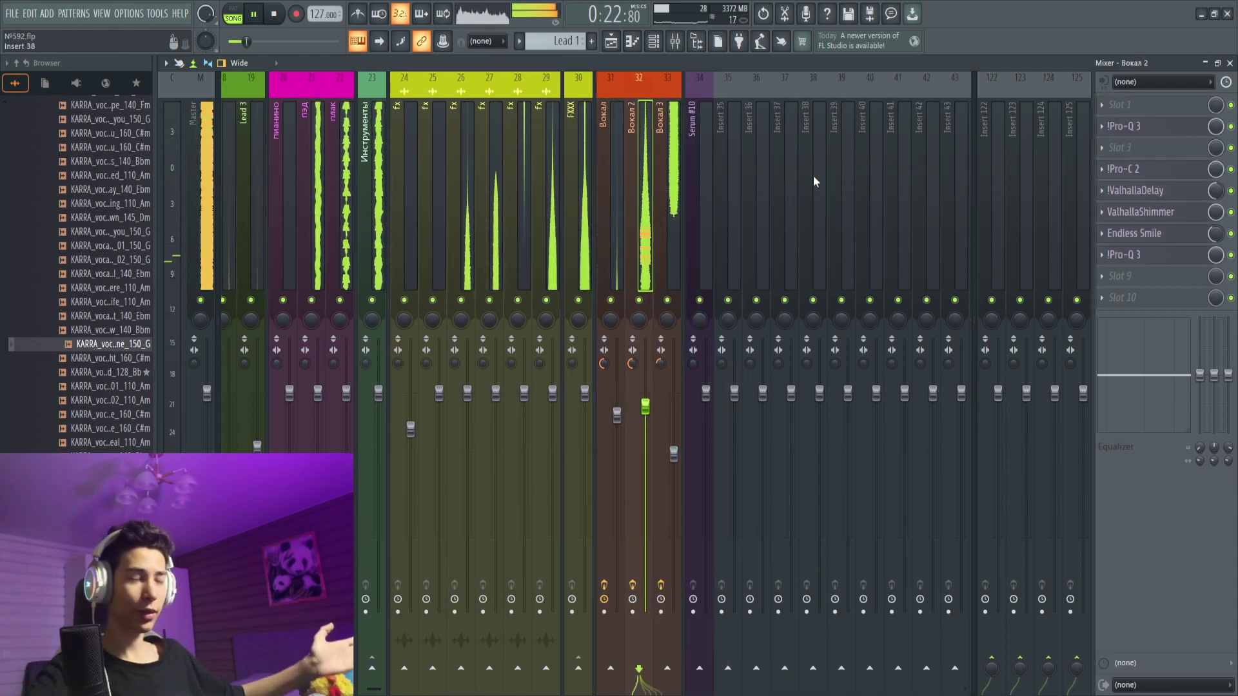
- Return to the playlist and select the automation clips from the Endless smile vocal tracks down to Volume snare to point them out
key("F5")
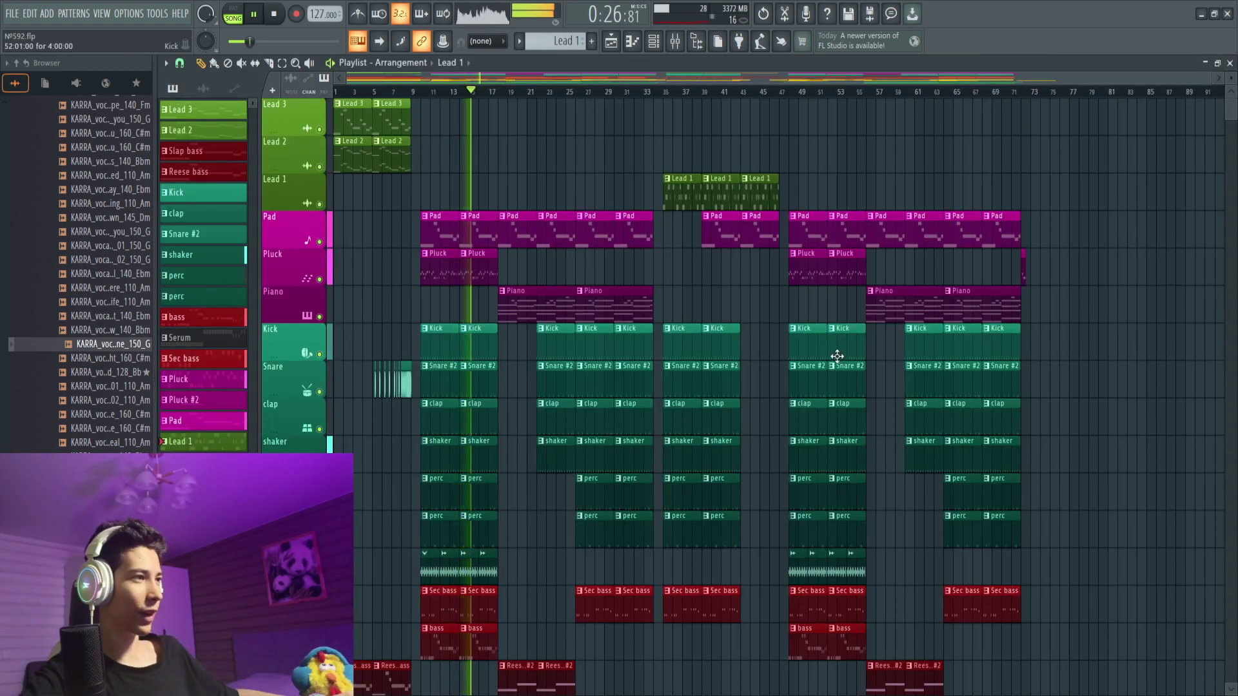
scroll(395, 409, "down", 15)
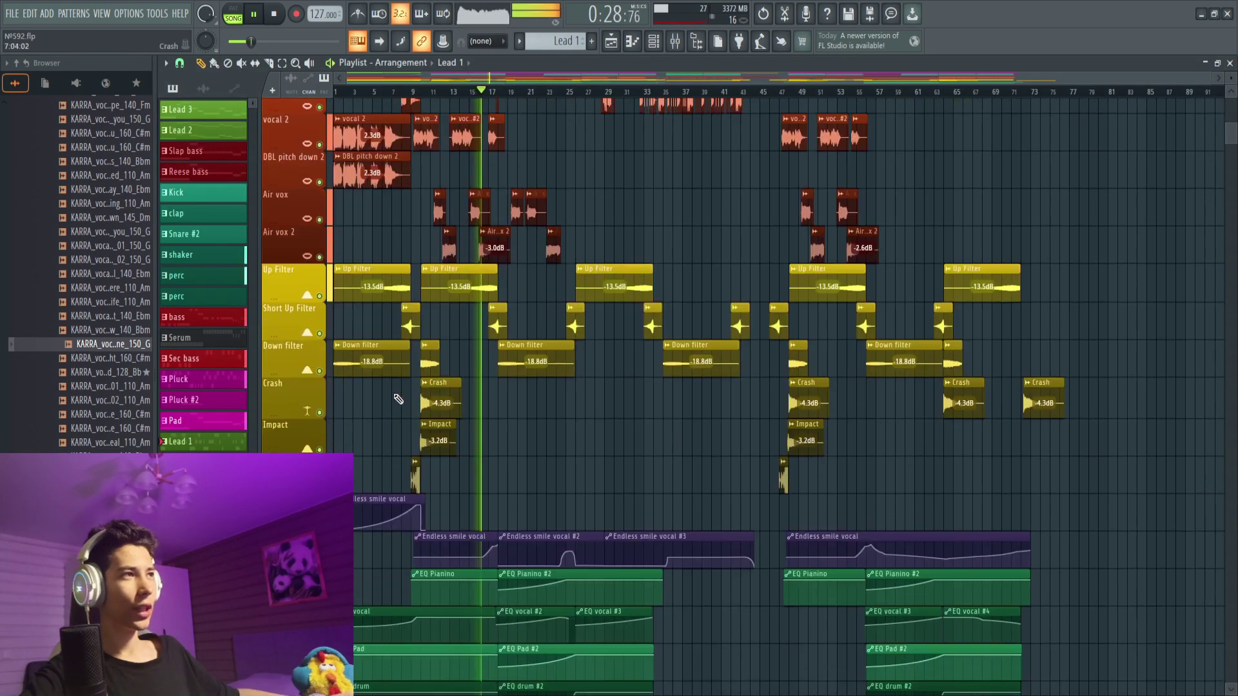
scroll(635, 392, "down", 6)
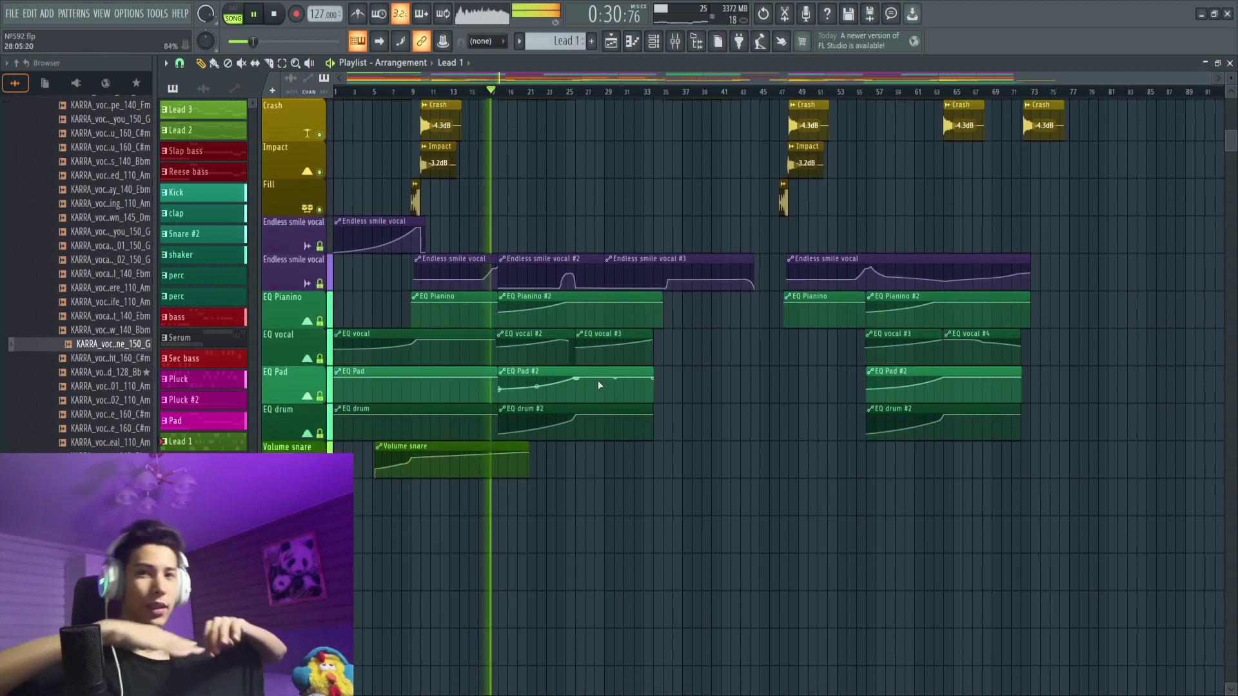
left_click_drag(1101, 511, 332, 215)
- Select the effect clips from Up Filter to Fill as a group, and the vocal clips above them as another
scroll(709, 482, "up", 8)
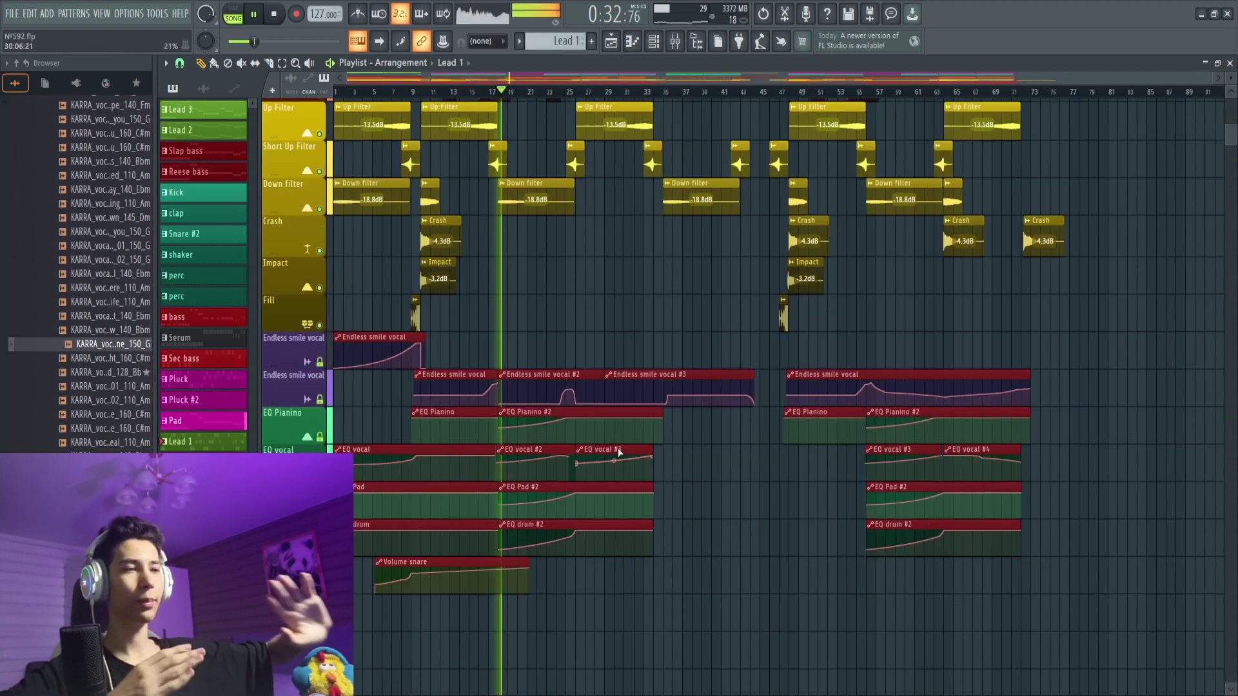
left_click_drag(1133, 519, 826, 419)
left_click_drag(1171, 507, 330, 285)
scroll(899, 387, "up", 3)
scroll(898, 387, "up", 2)
left_click_drag(1028, 470, 333, 215)
- Select the bass clips from Sec bass to Slap bass, and the drum clips from Kick to Hats, to point out each group
scroll(739, 371, "up", 7)
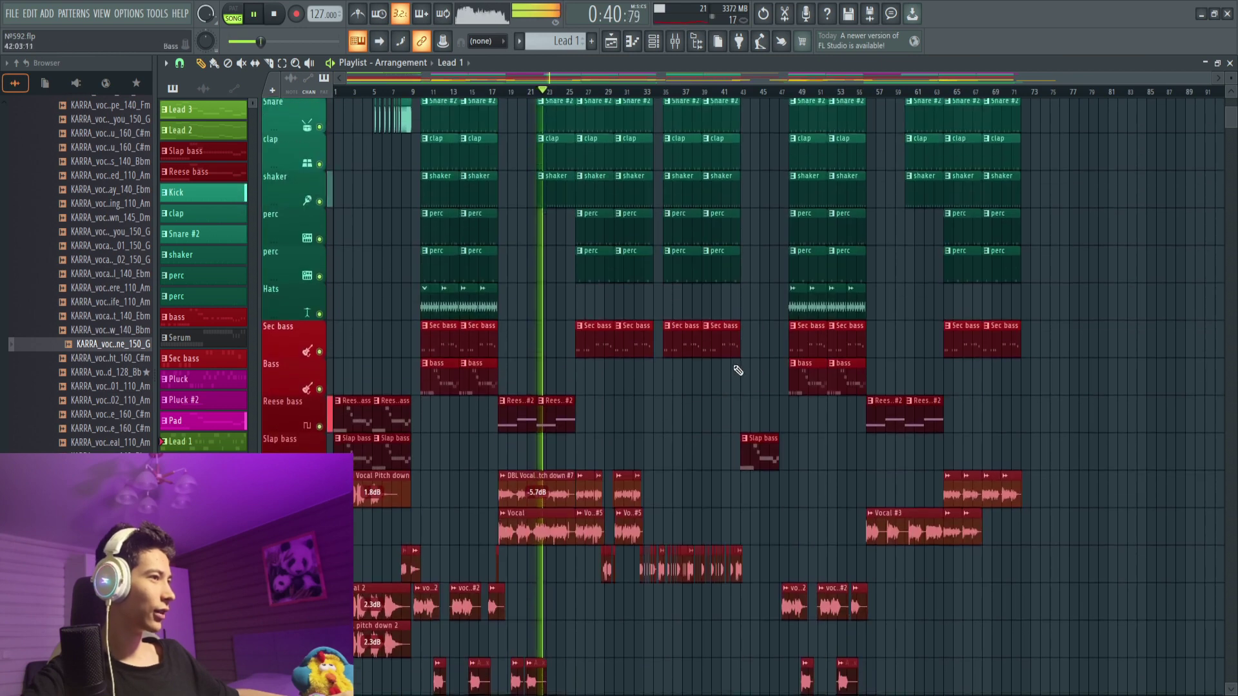
left_click_drag(1053, 461, 372, 337)
scroll(1058, 438, "up", 3)
left_click_drag(1058, 438, 359, 174)
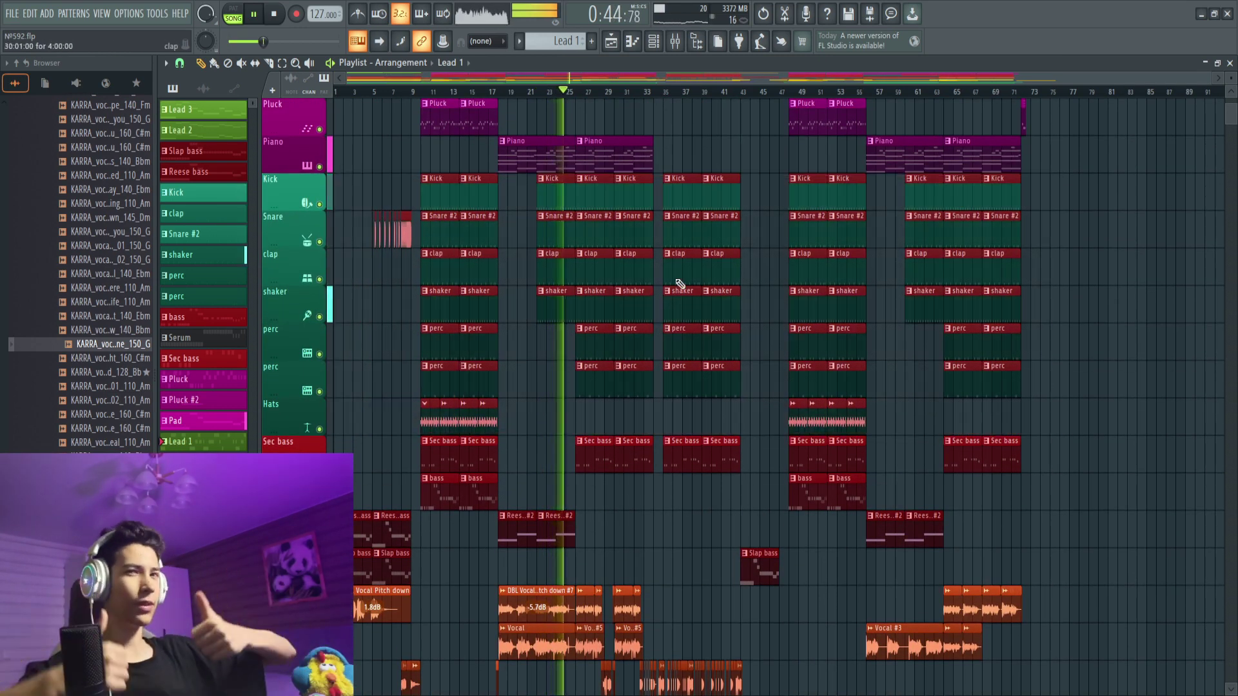
- Select the Pad, Pluck and Piano clips and the lead clips at the start of the track list to point them out
scroll(679, 284, "up", 4)
left_click_drag(1102, 303, 406, 243)
left_click_drag(1096, 208, 564, 155)
left_click_drag(1077, 321, 254, 84)
- Clear the clip selection and save the project
left_click(1115, 239, "ctrl")
key("ctrl+s")
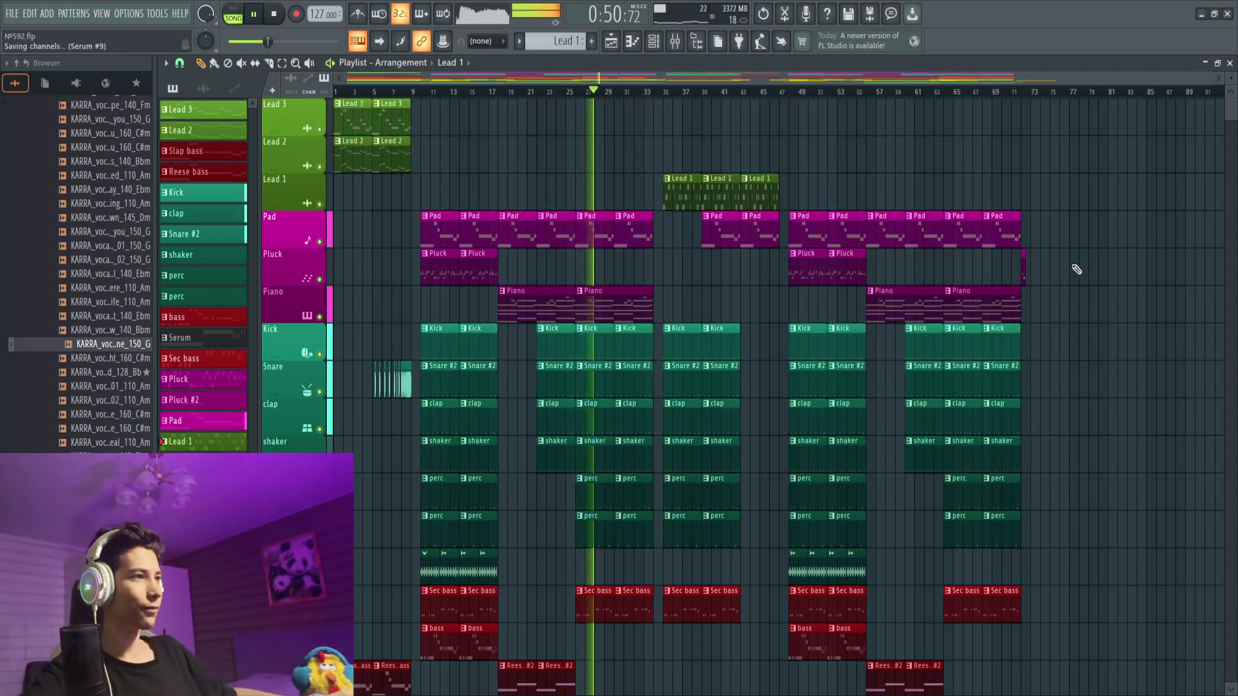